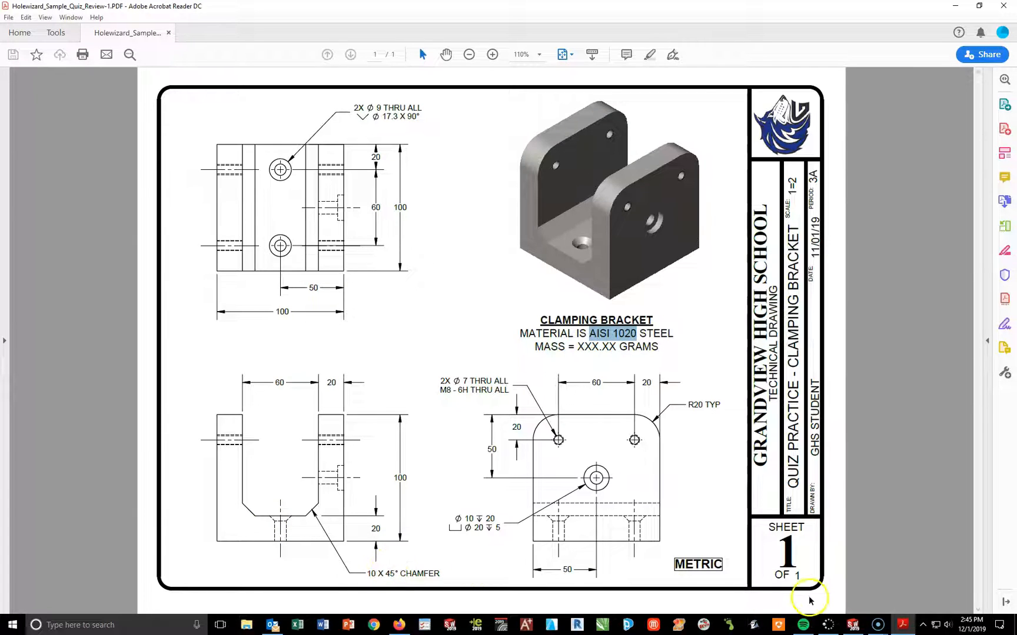
Switch to SOLIDWORKS and chamfer the two inner bottom edges of the U-shaped bracket at 10 mm by 45 degrees.
click(854, 625)
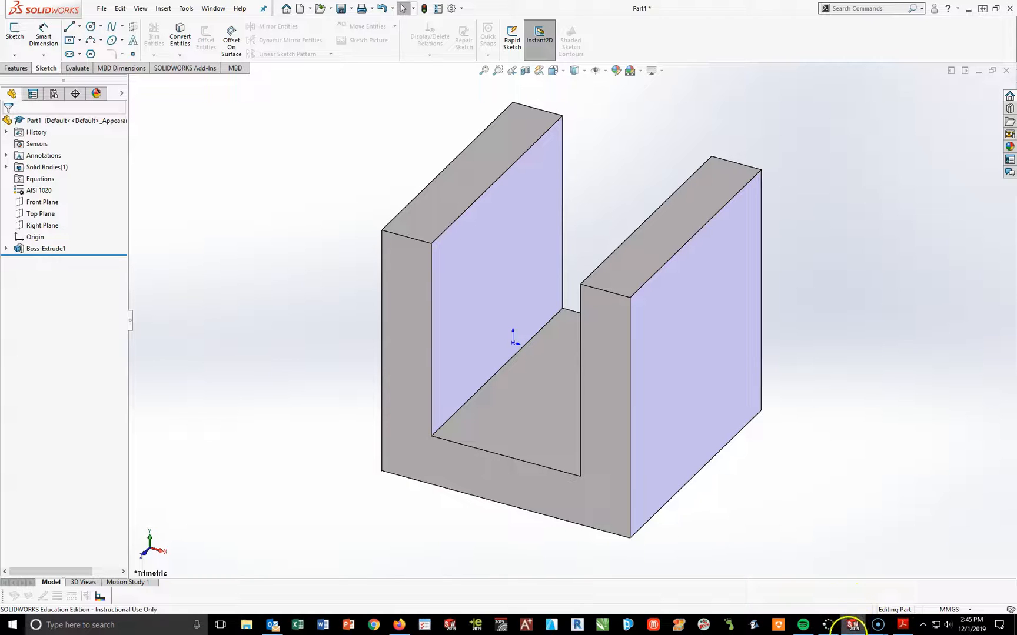
click(16, 68)
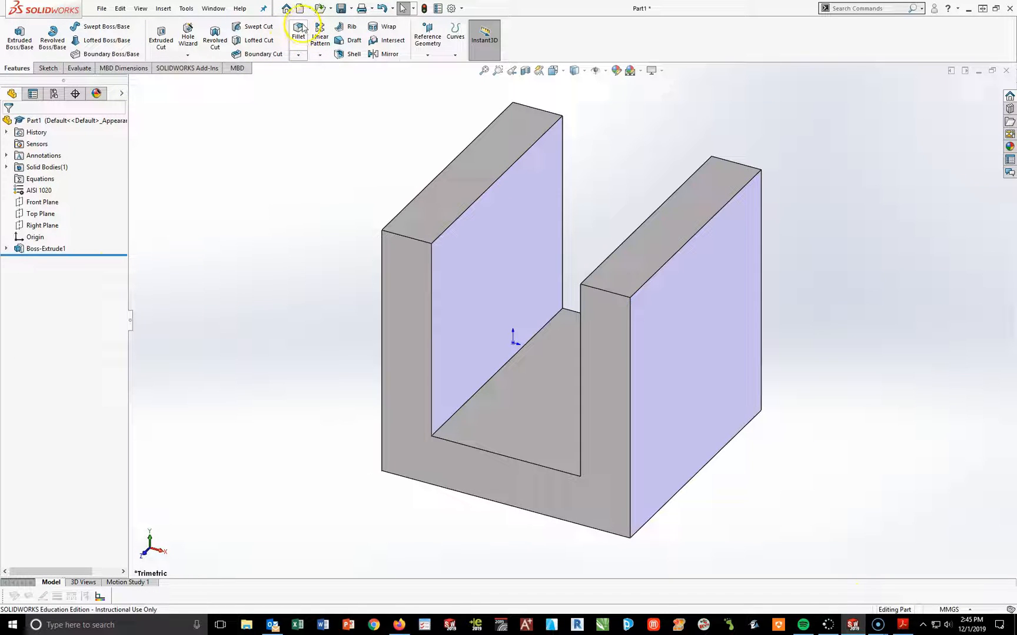
click(300, 55)
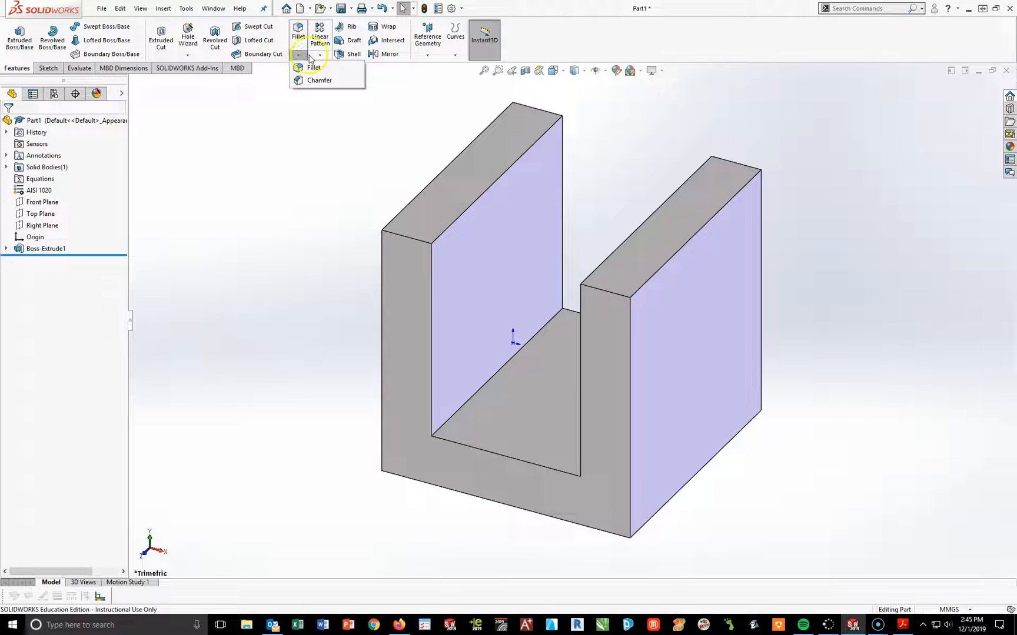
click(301, 79)
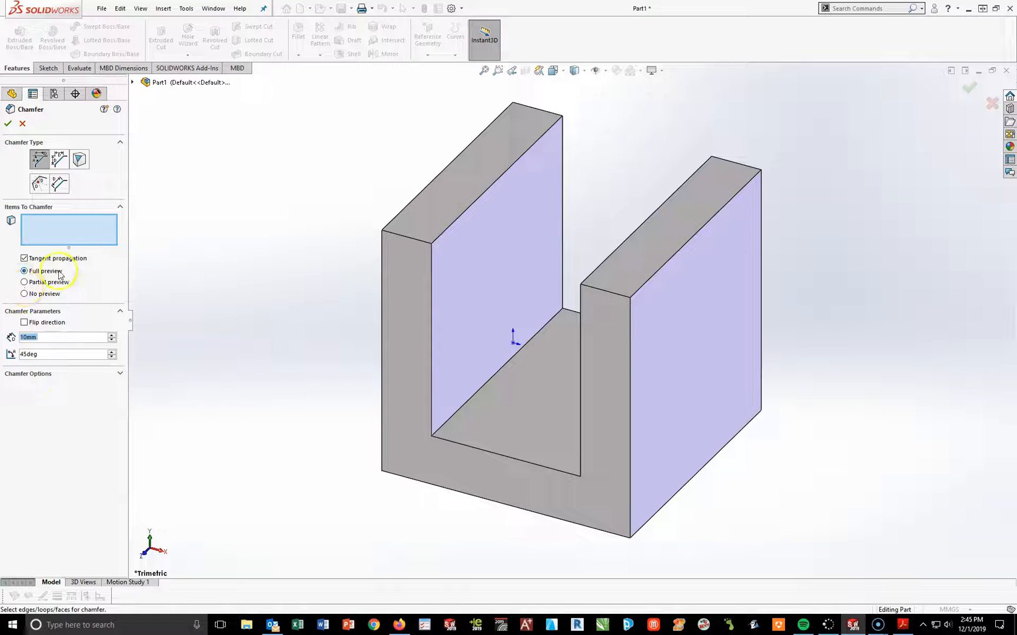
click(462, 406)
middle_drag(317, 476, 367, 482)
click(633, 450)
middle_drag(717, 474, 691, 440)
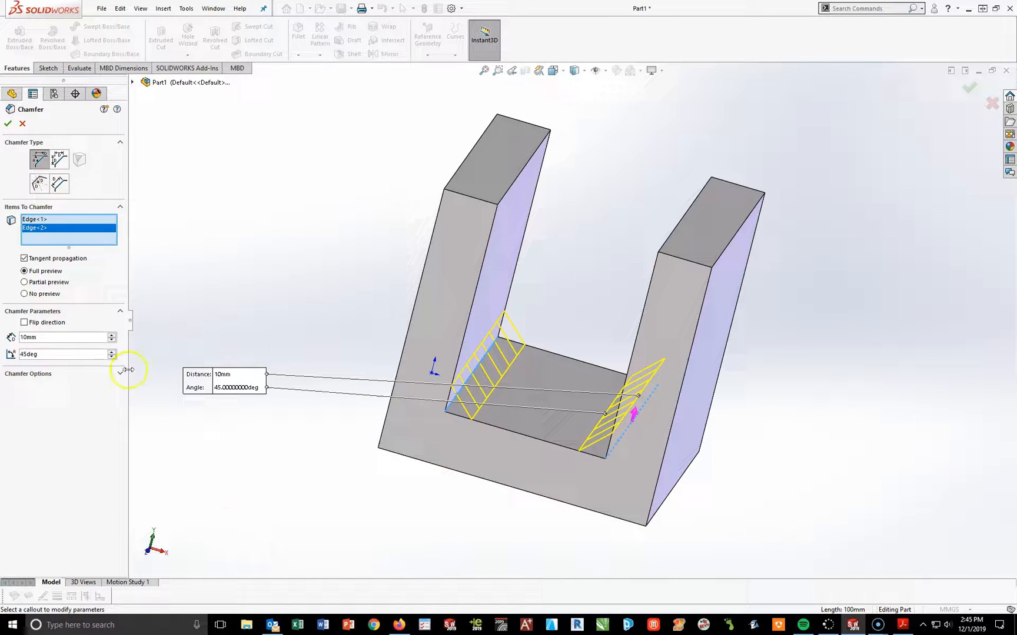
click(7, 124)
key(space)
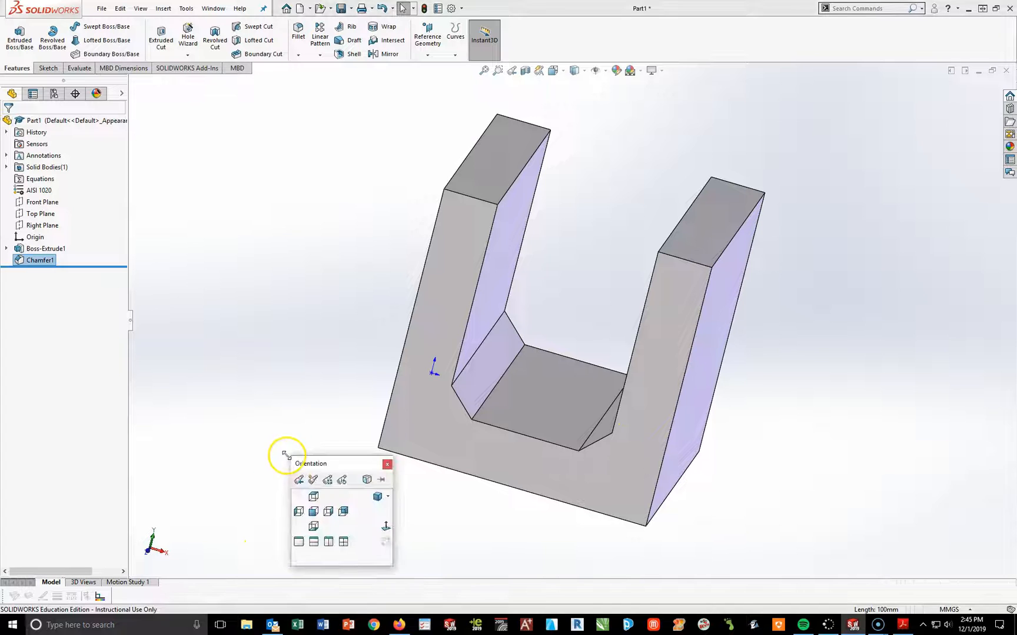
click(375, 498)
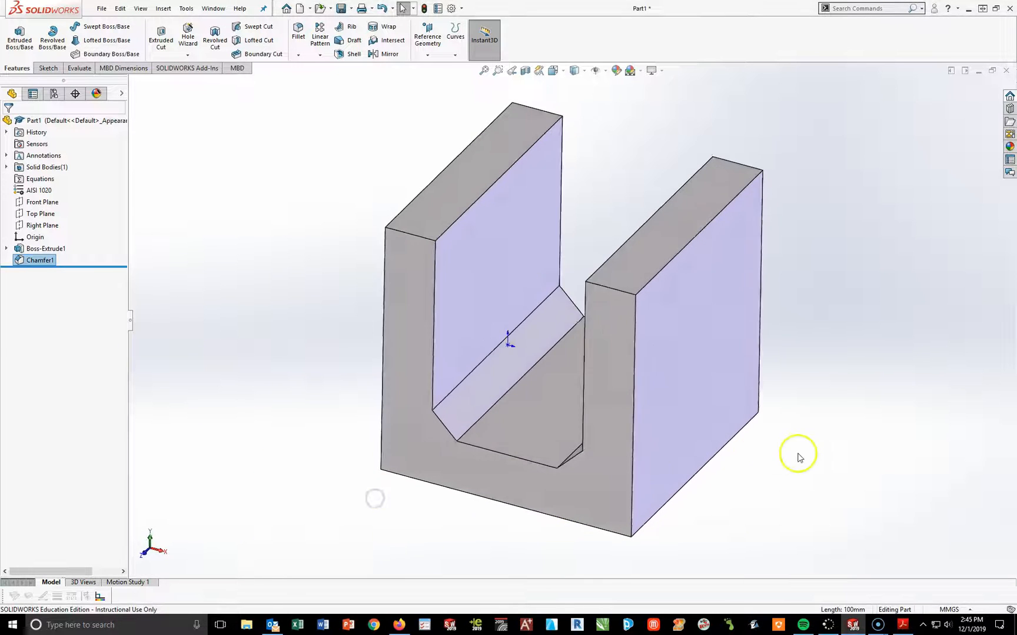
click(834, 455)
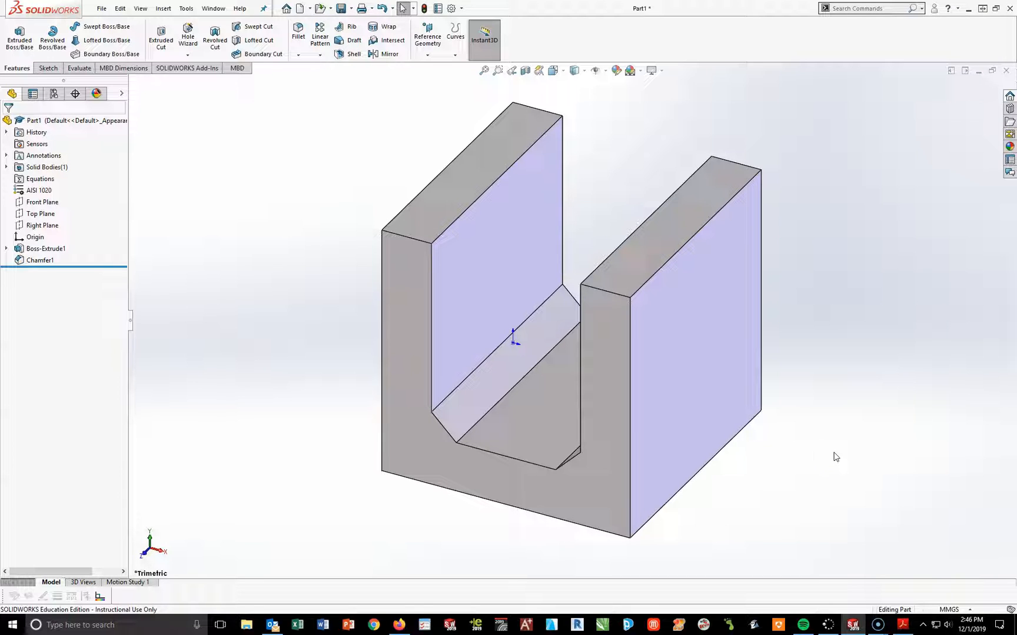
Check the clamping bracket drawing, then start a Hole Wizard hole in SOLIDWORKS with the countersink hole type.
click(902, 625)
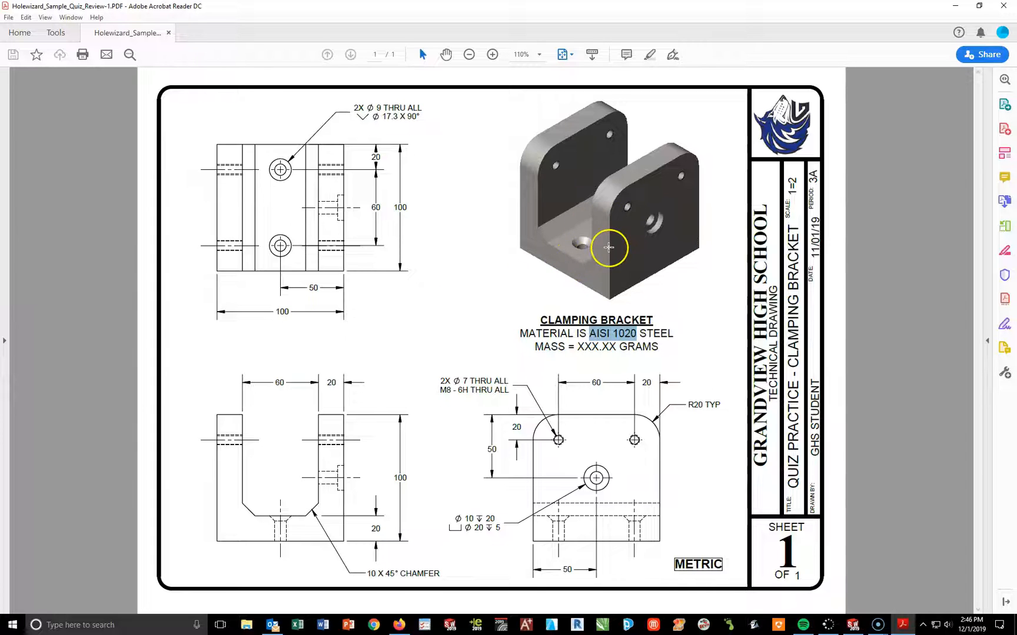
click(853, 625)
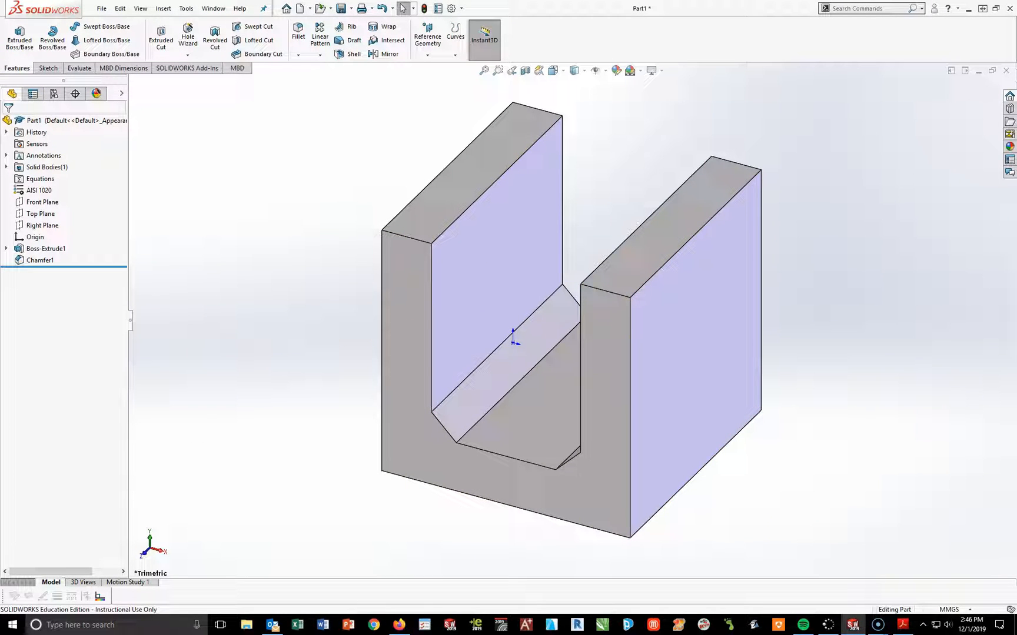
click(188, 31)
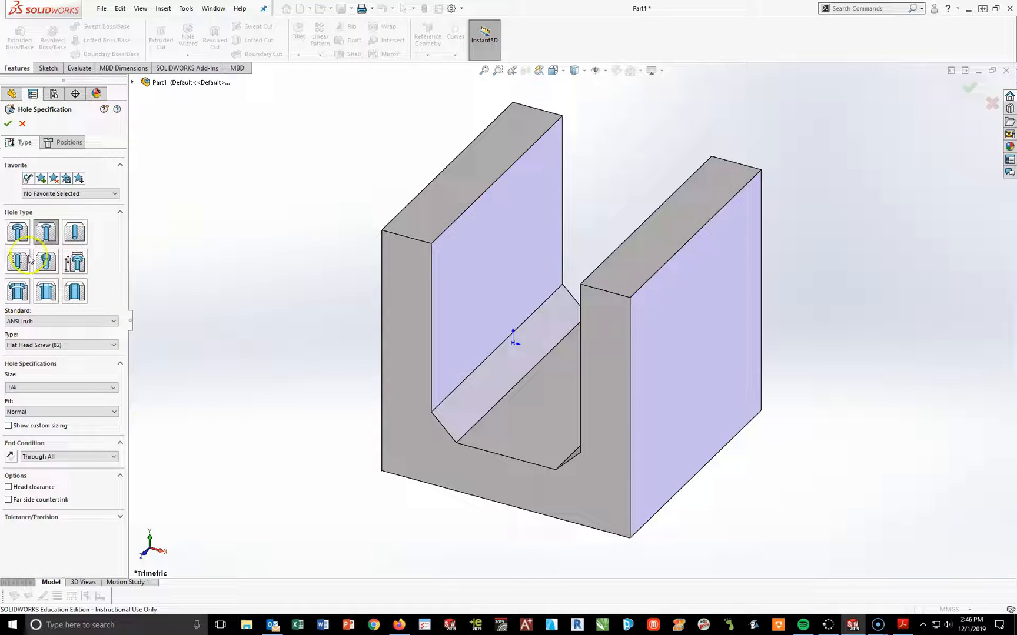
click(16, 236)
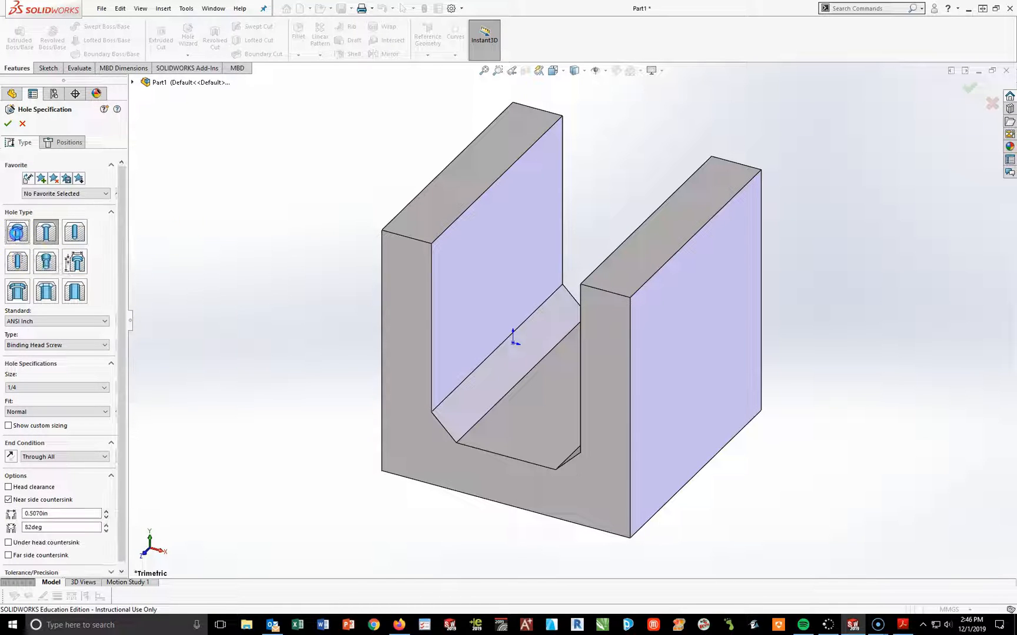
click(43, 235)
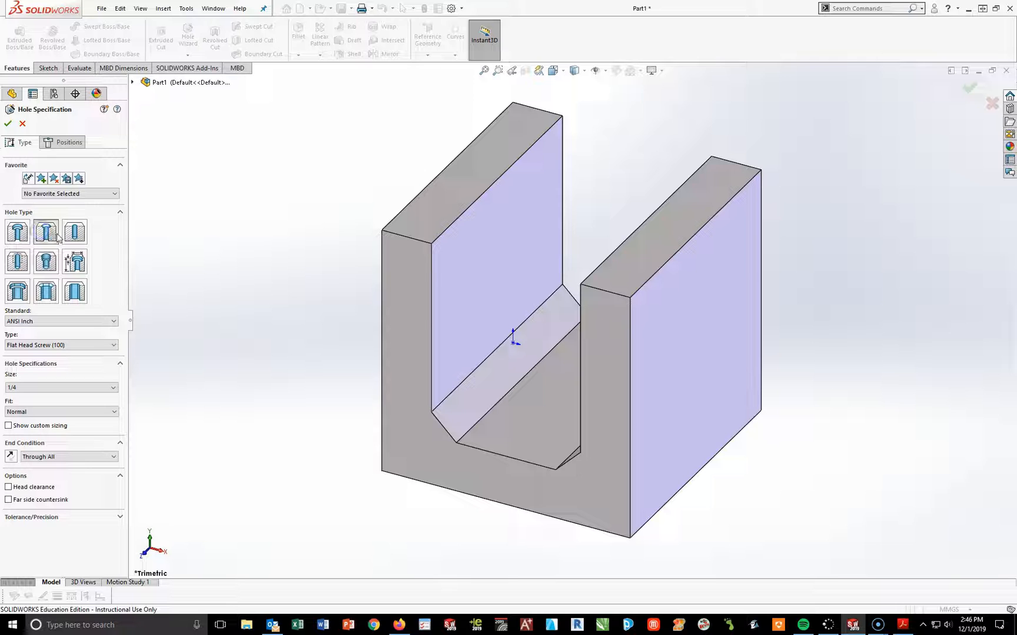
click(17, 262)
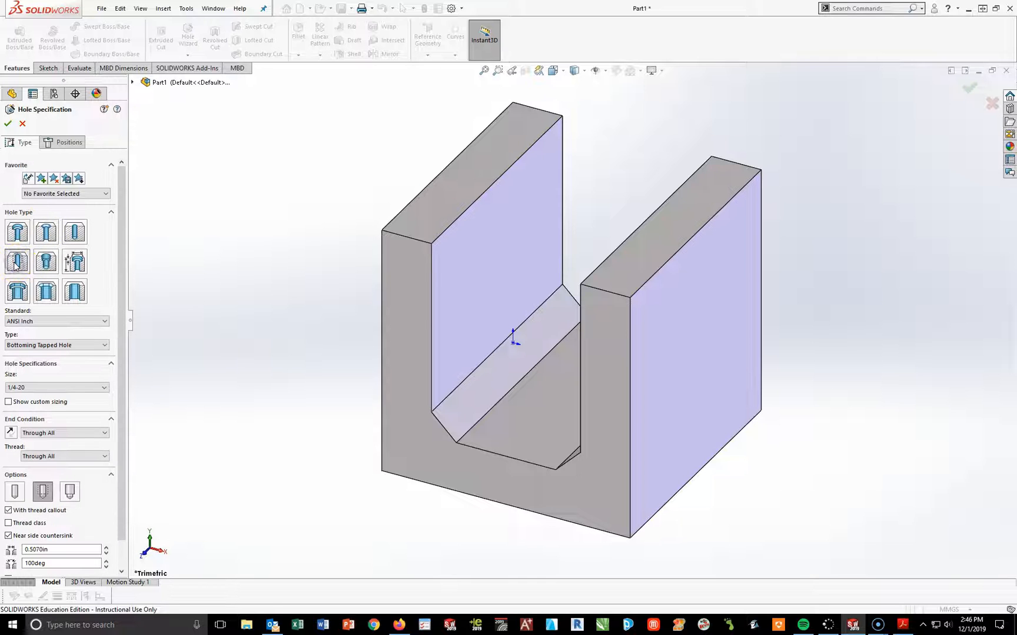
click(44, 233)
click(44, 233)
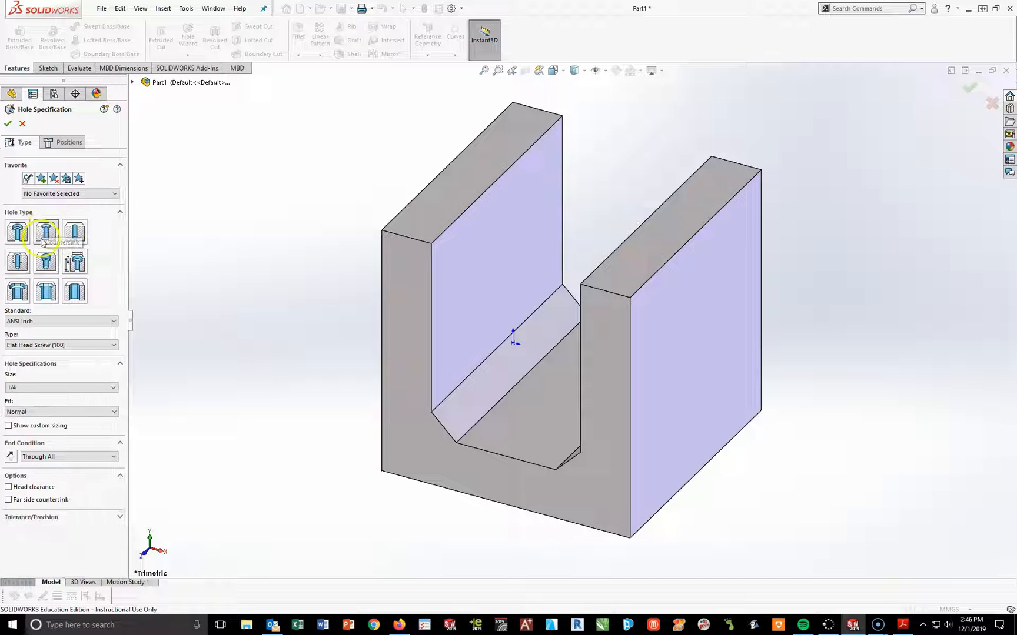
click(141, 268)
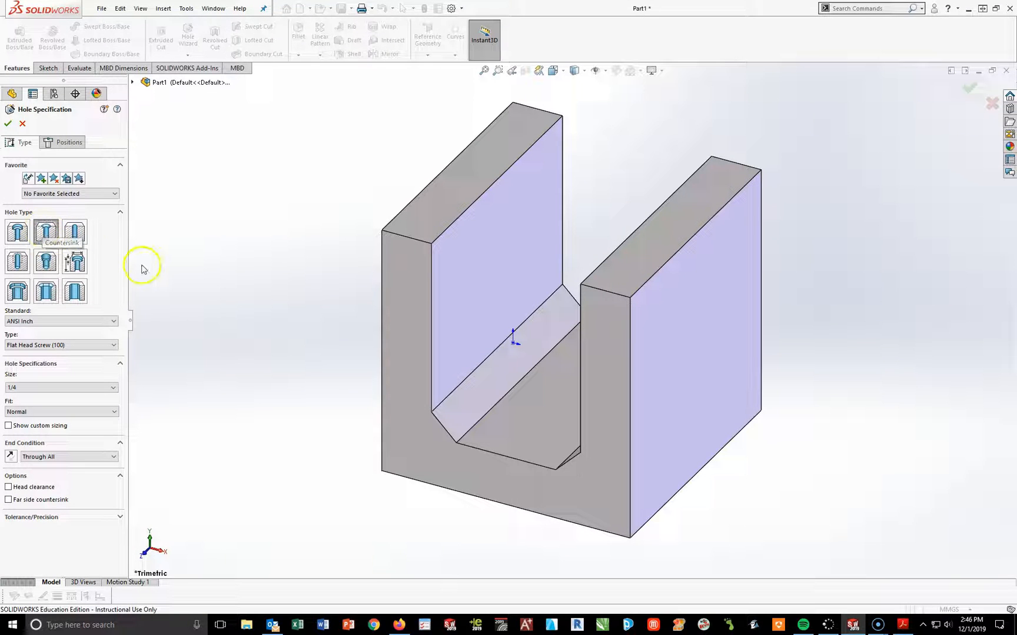
click(40, 235)
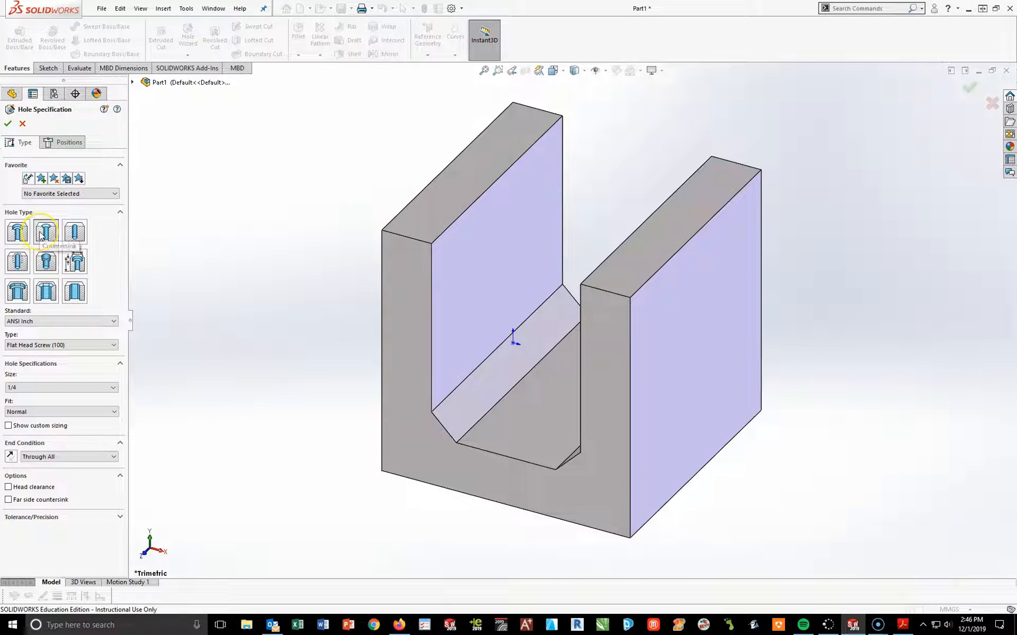
Set the countersink hole's standard to ANSI Metric.
click(31, 315)
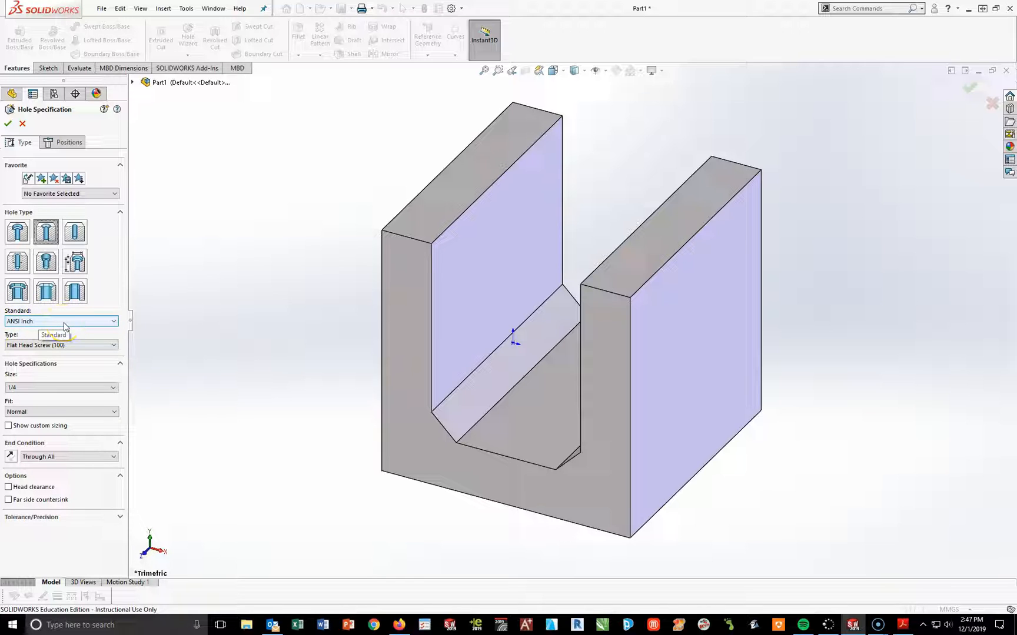
click(112, 324)
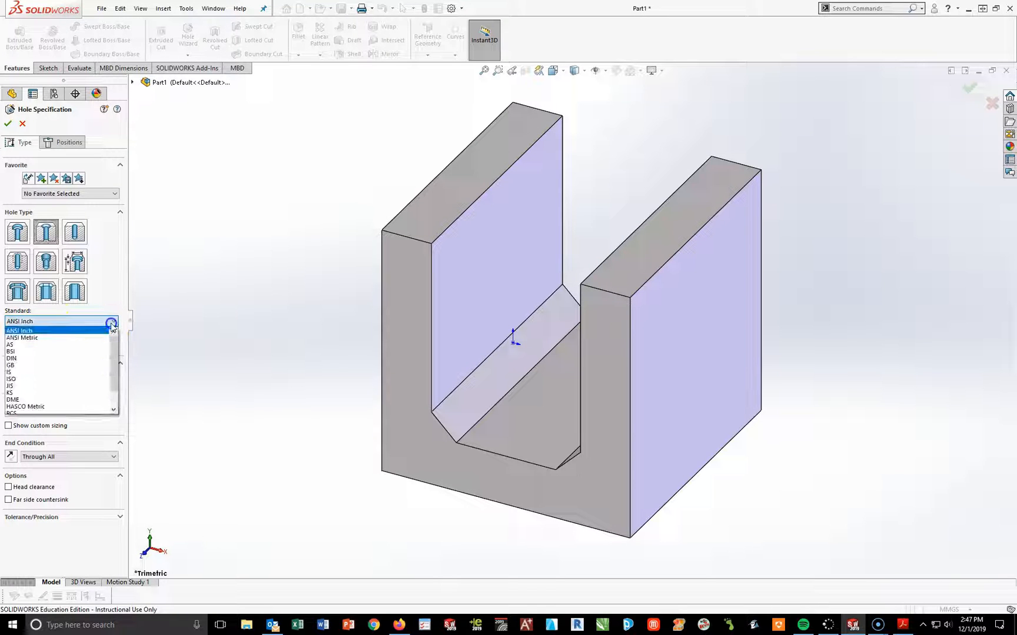
click(24, 338)
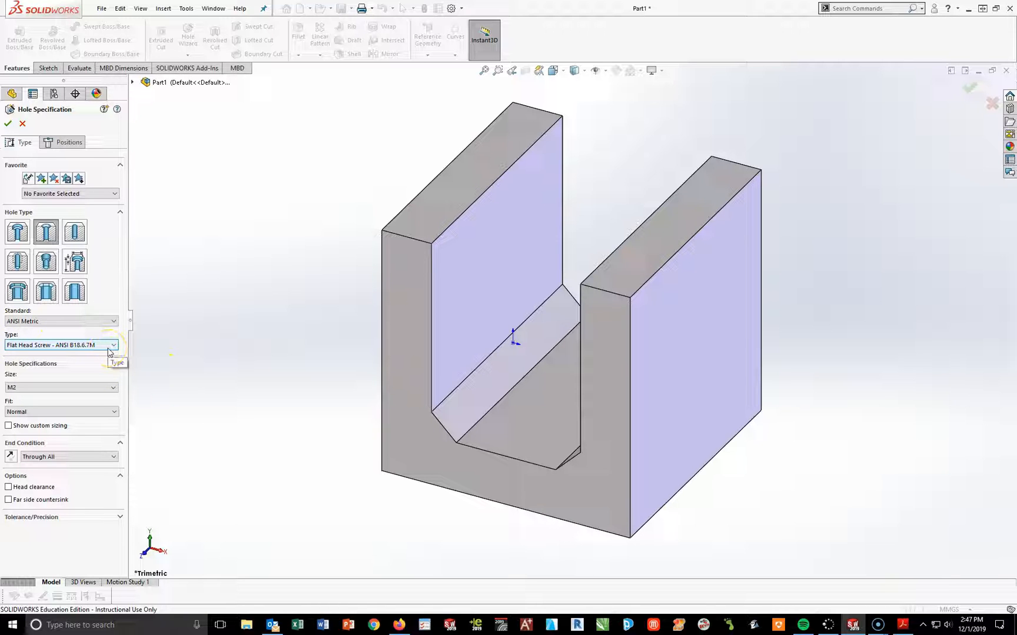
Switch to the PDF drawing in Acrobat Reader and examine the callout for the two countersunk holes in the top view.
click(896, 625)
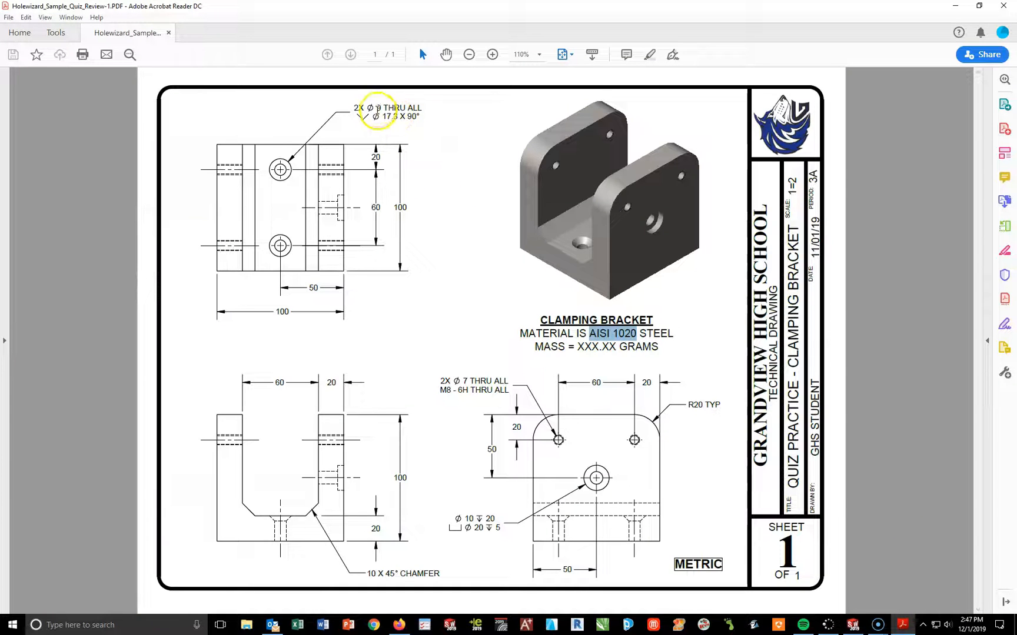
click(493, 54)
click(492, 54)
click(492, 54)
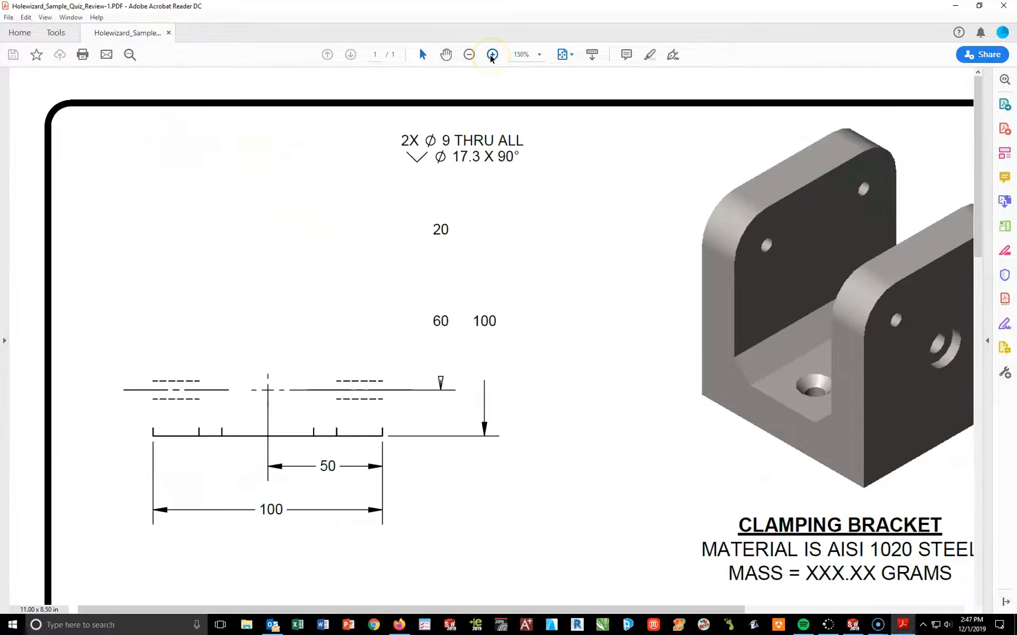
click(492, 54)
scroll(517, 130, down, 3)
scroll(300, 147, down, 1)
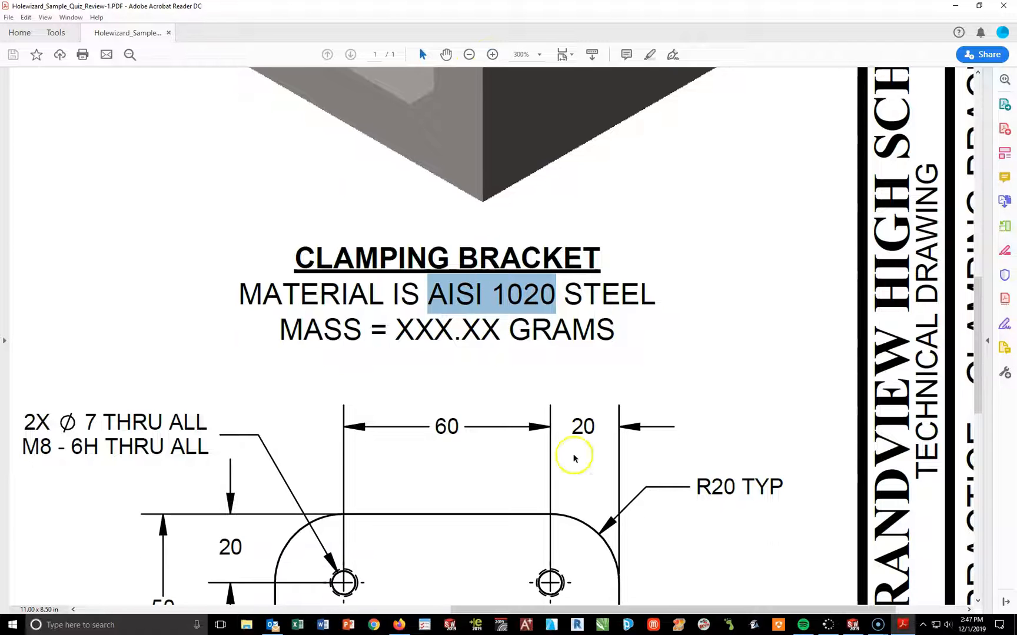
mouse_move(589, 611)
mouse_down()
mouse_move(402, 586)
mouse_move(295, 515)
mouse_up()
scroll(370, 390, up, 10)
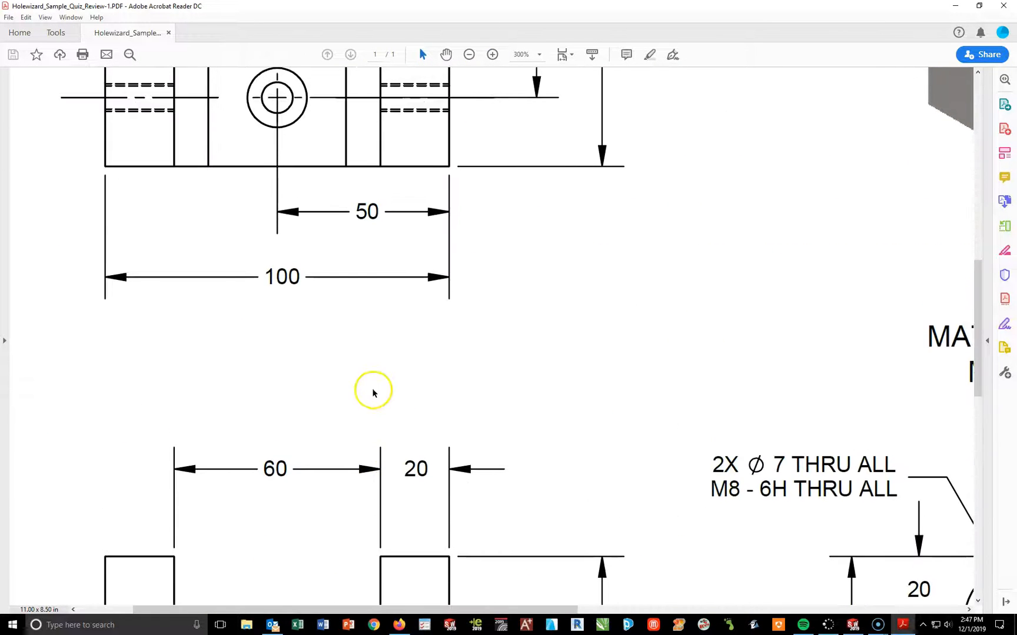
scroll(380, 383, up, 1)
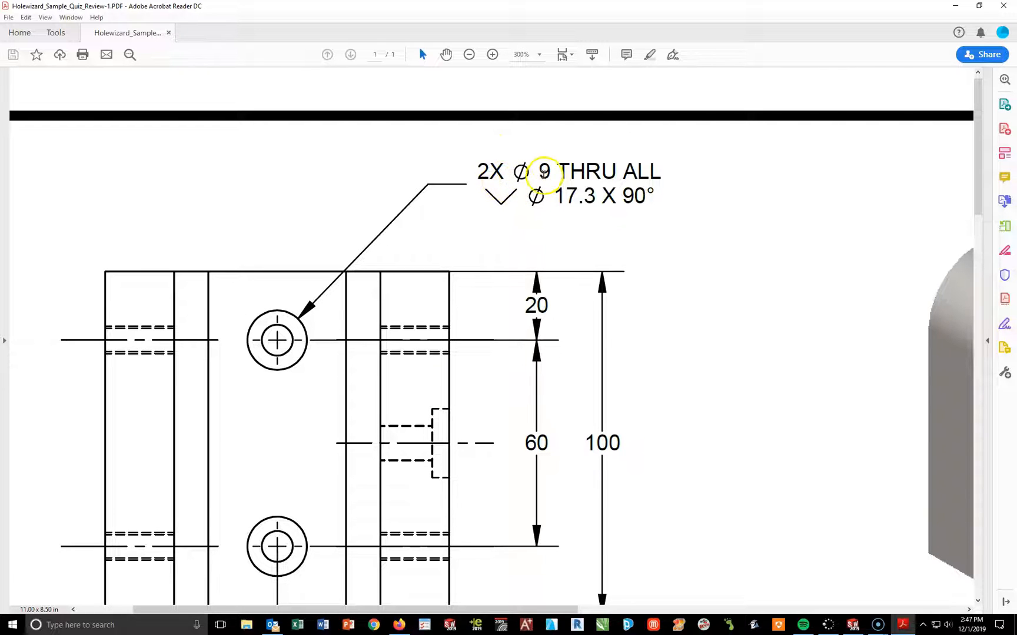
double_click(543, 172)
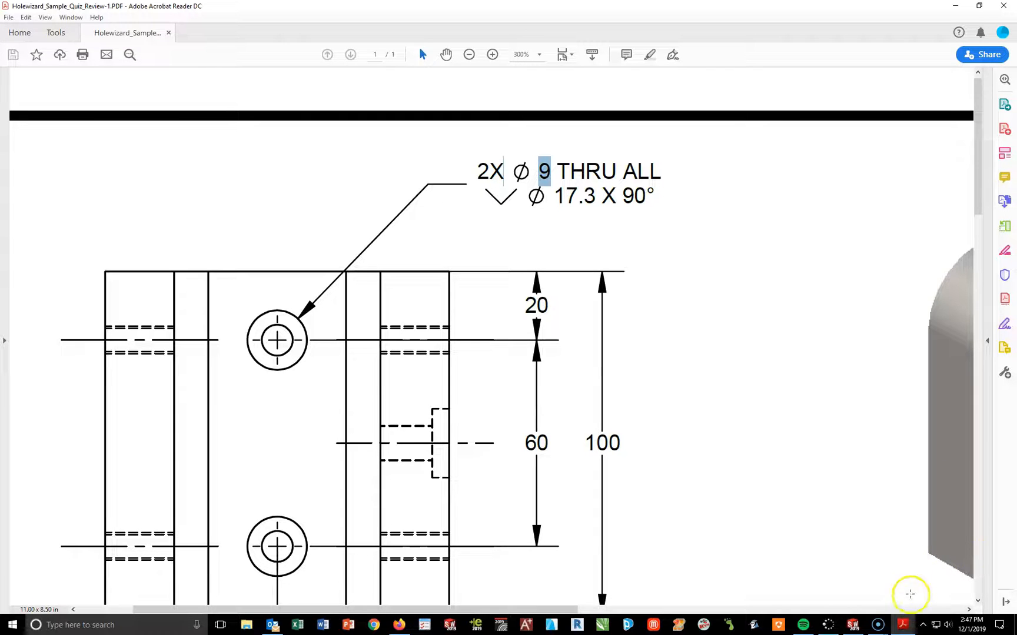
Back in SOLIDWORKS, enable custom sizing and set the through hole diameter to 9 mm and the countersink diameter to 17.3 mm.
click(853, 625)
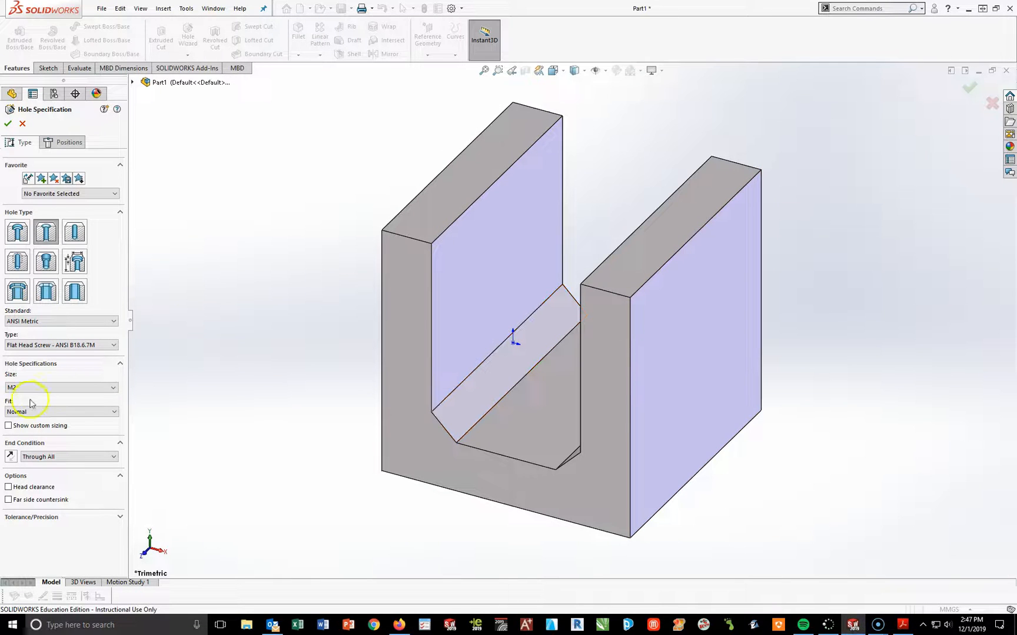
click(8, 427)
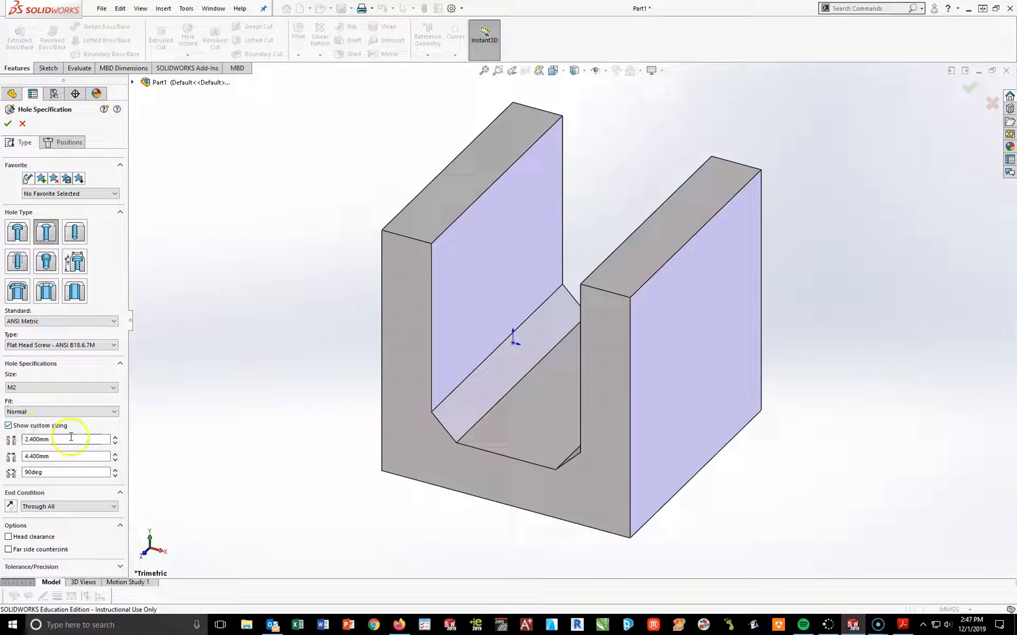
double_click(36, 440)
text(3)
key(Return)
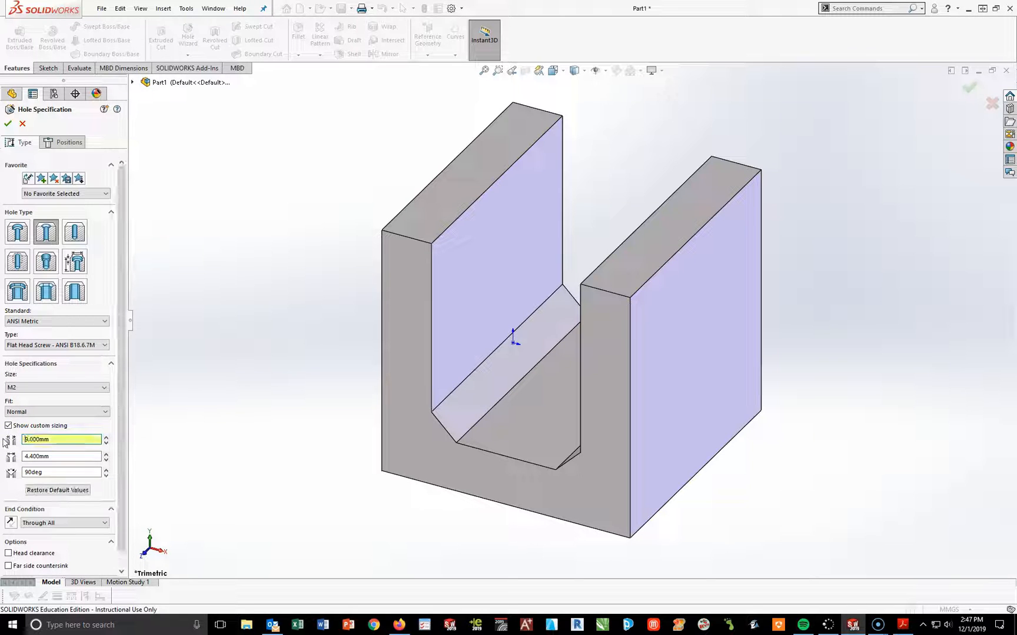
double_click(12, 454)
text(17.3)
key(Return)
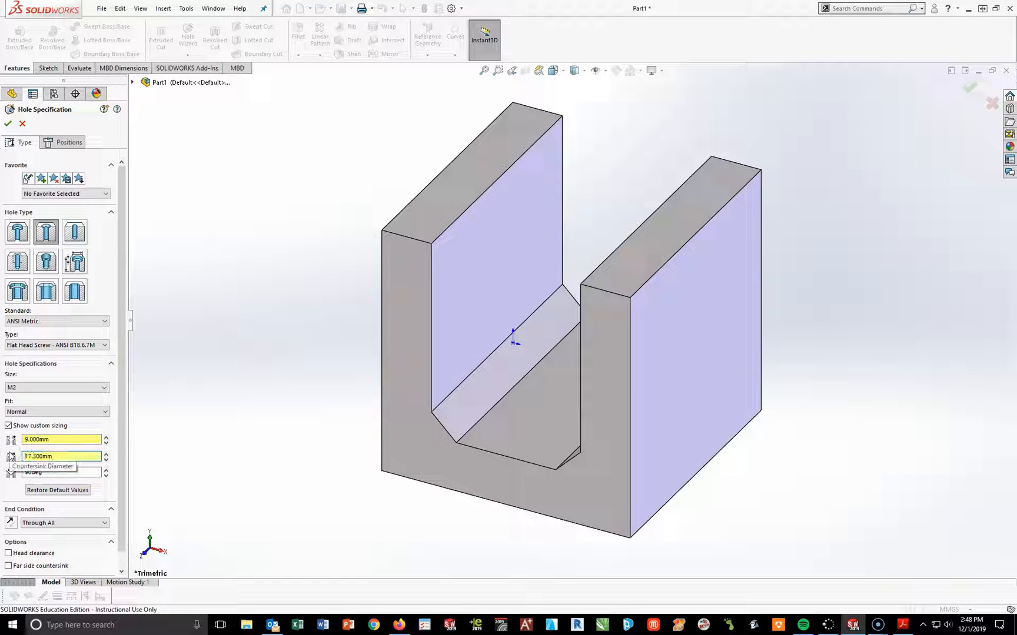
click(34, 473)
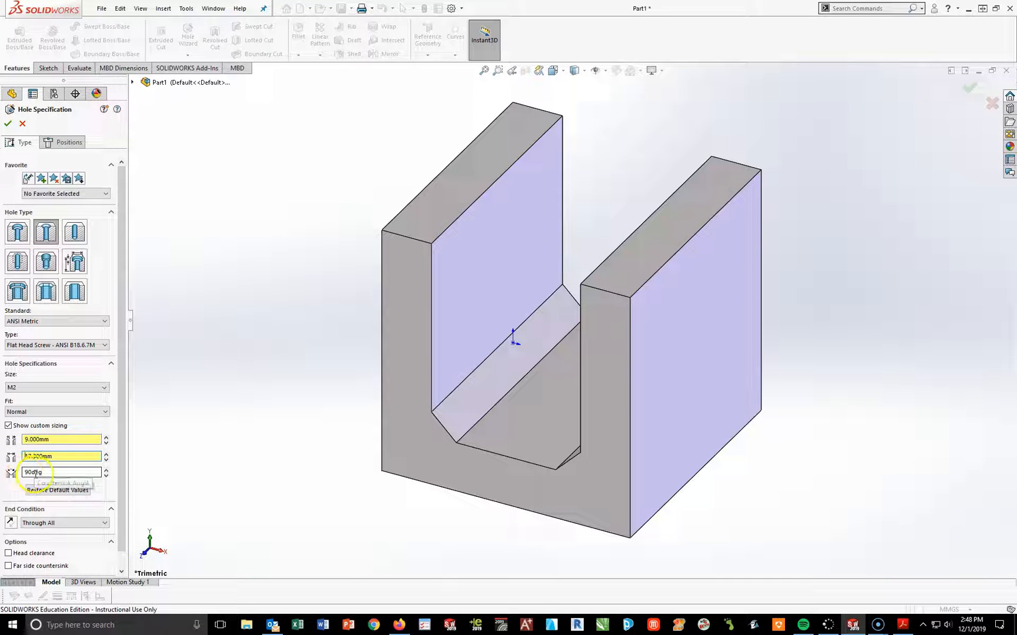
Compare the hole's end condition with the depth note in the drawing's countersunk hole callout, then return to SOLIDWORKS.
scroll(126, 556, down, 2)
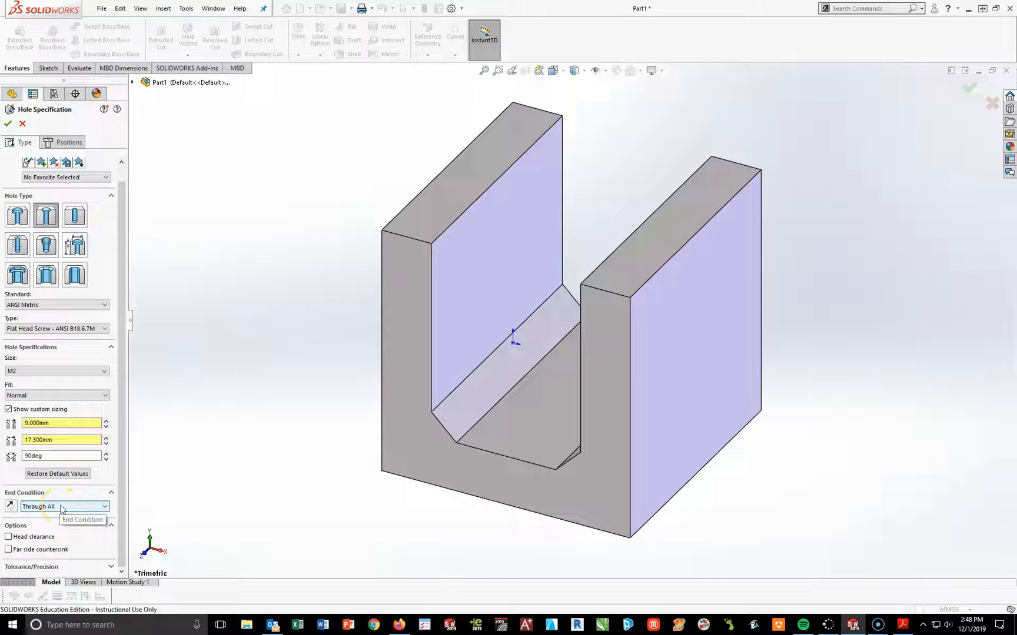
click(903, 625)
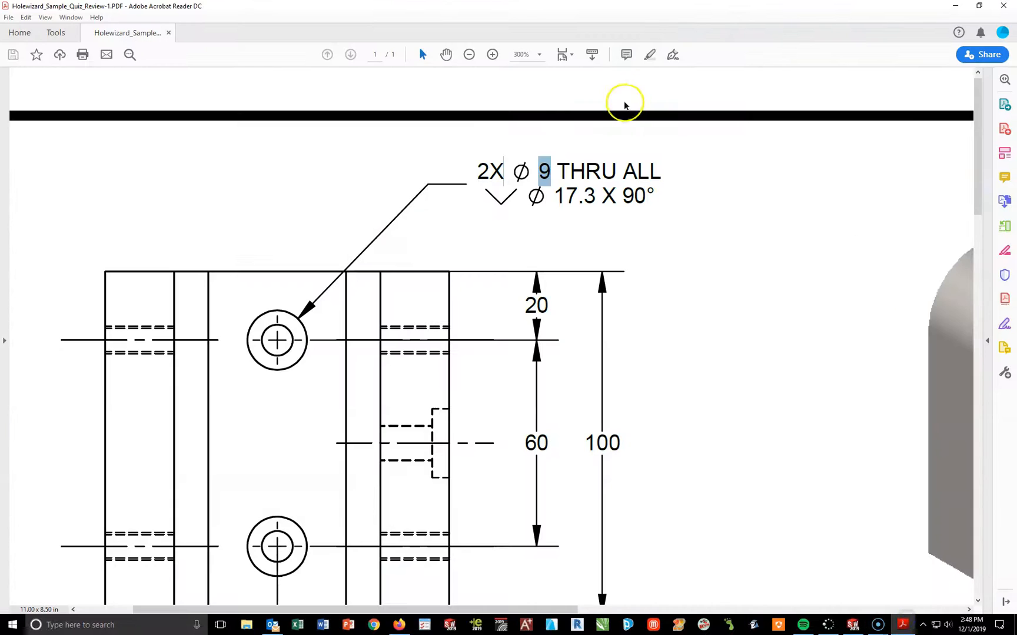
click(612, 170)
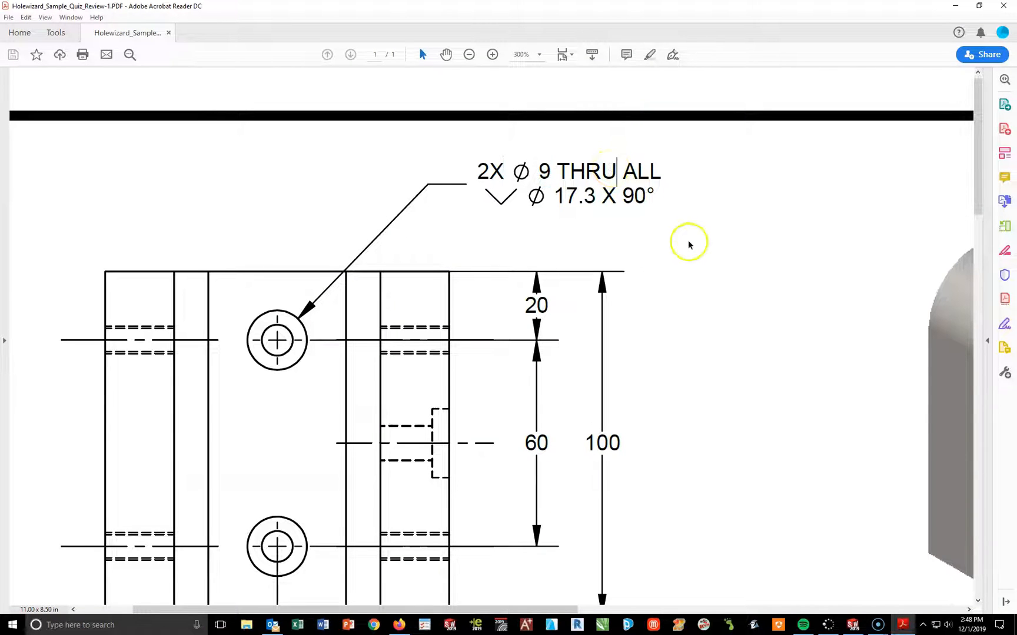
click(853, 625)
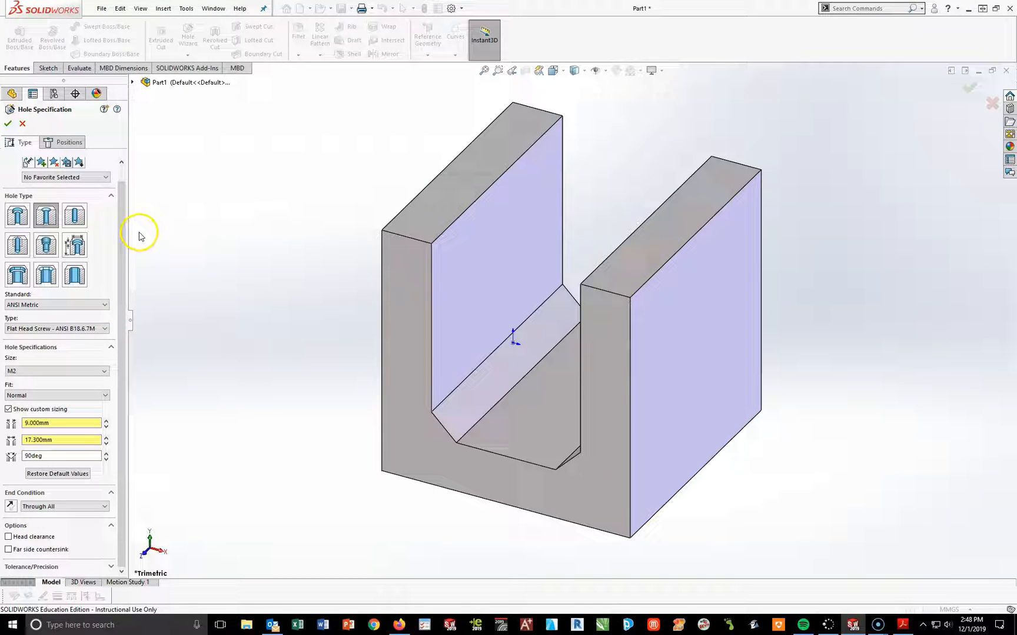
Place two countersunk hole positions on the channel floor, one near each end, working in the top view.
click(64, 145)
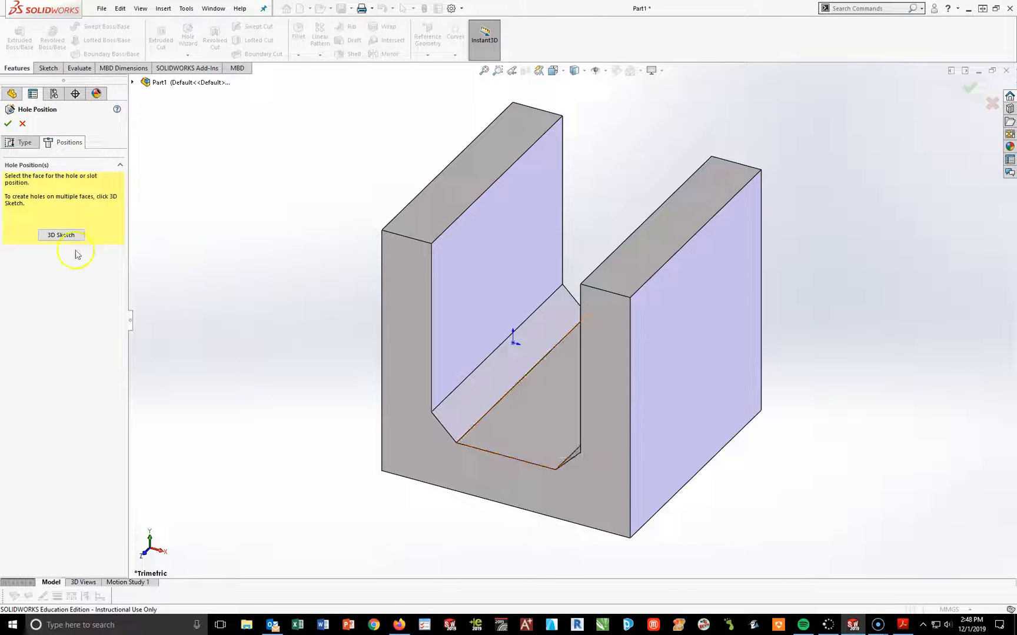
click(536, 425)
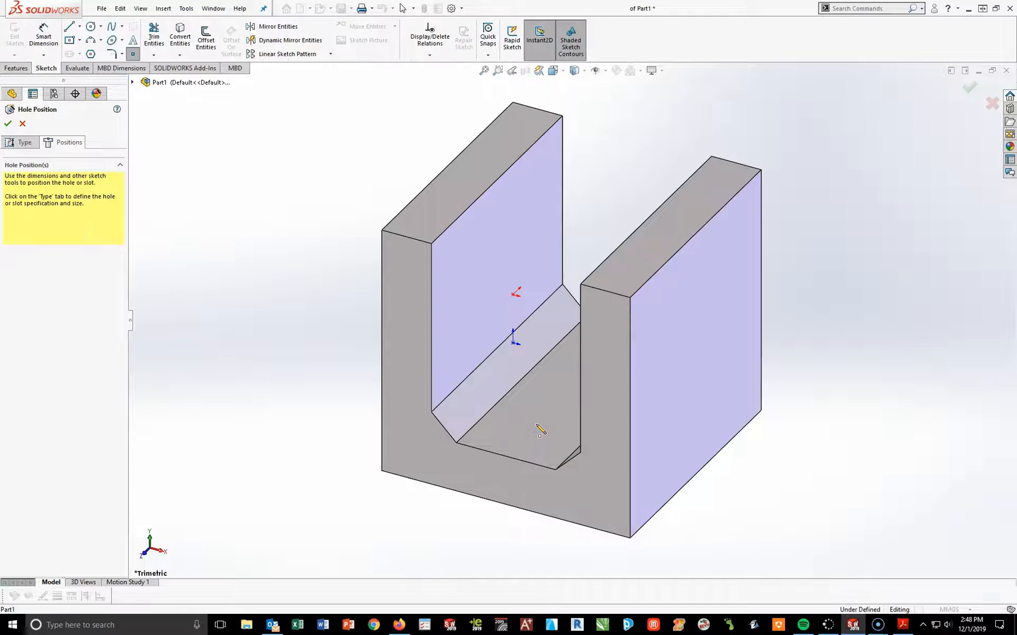
key(space)
click(540, 457)
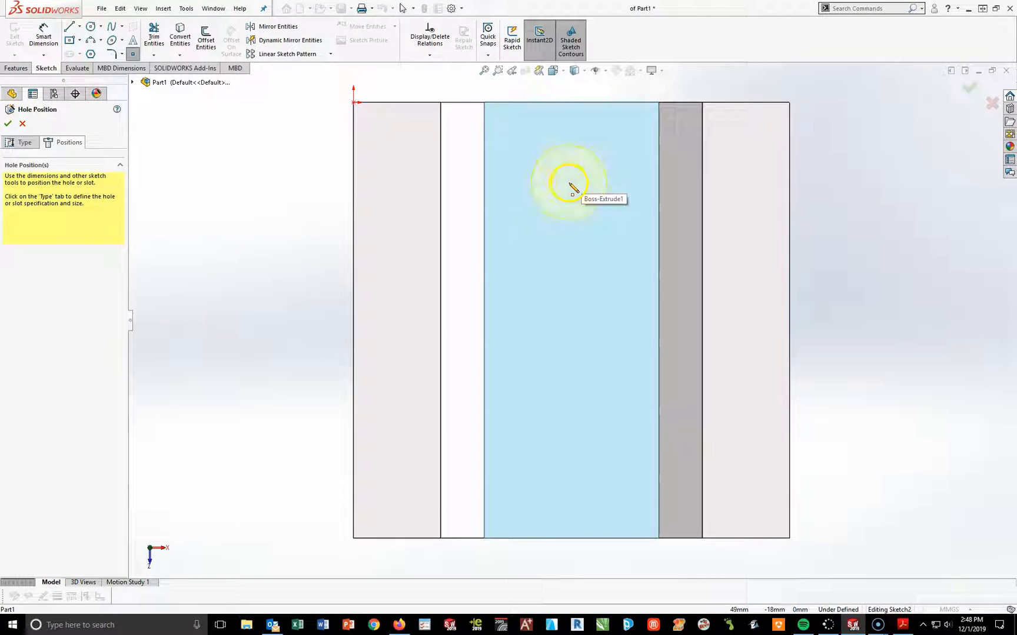
click(568, 182)
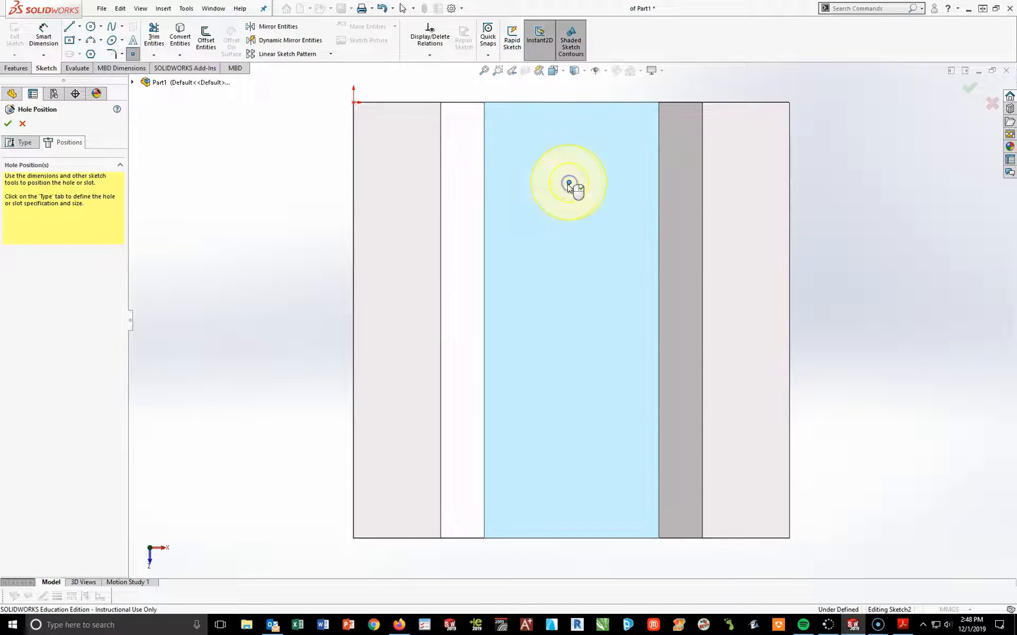
click(569, 463)
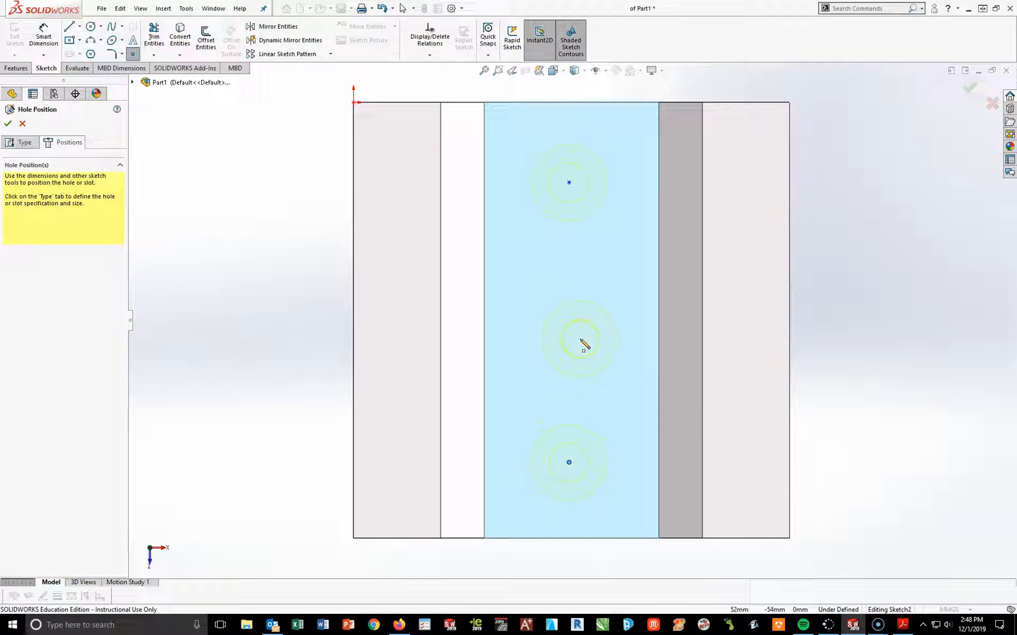
key(Escape)
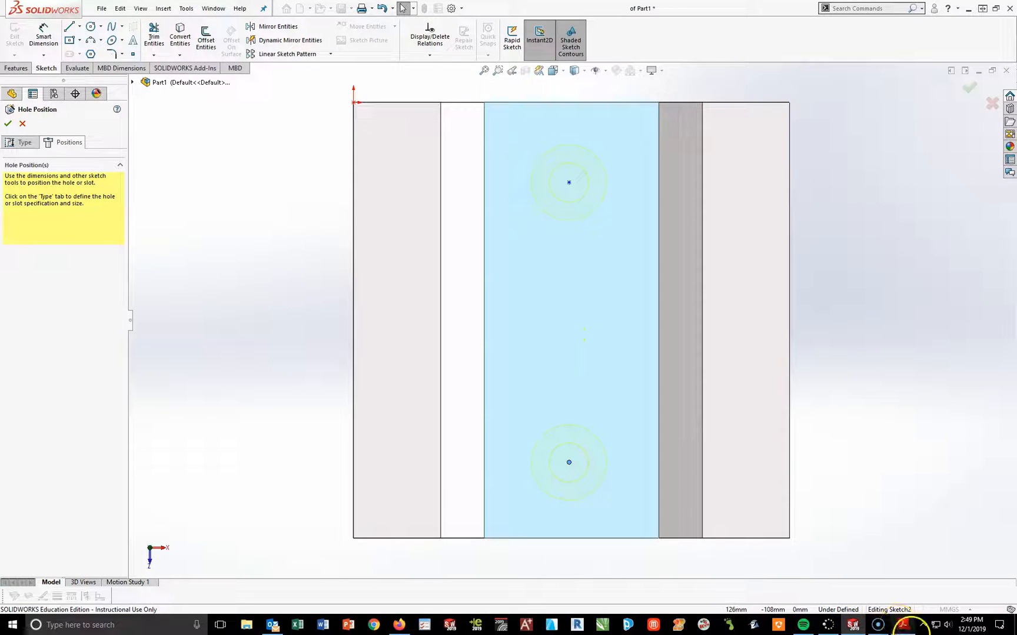
Check the countersunk holes' location dimensions in the PDF drawing's top view in Acrobat Reader, then return to SOLIDWORKS.
click(906, 629)
scroll(631, 453, down, 3)
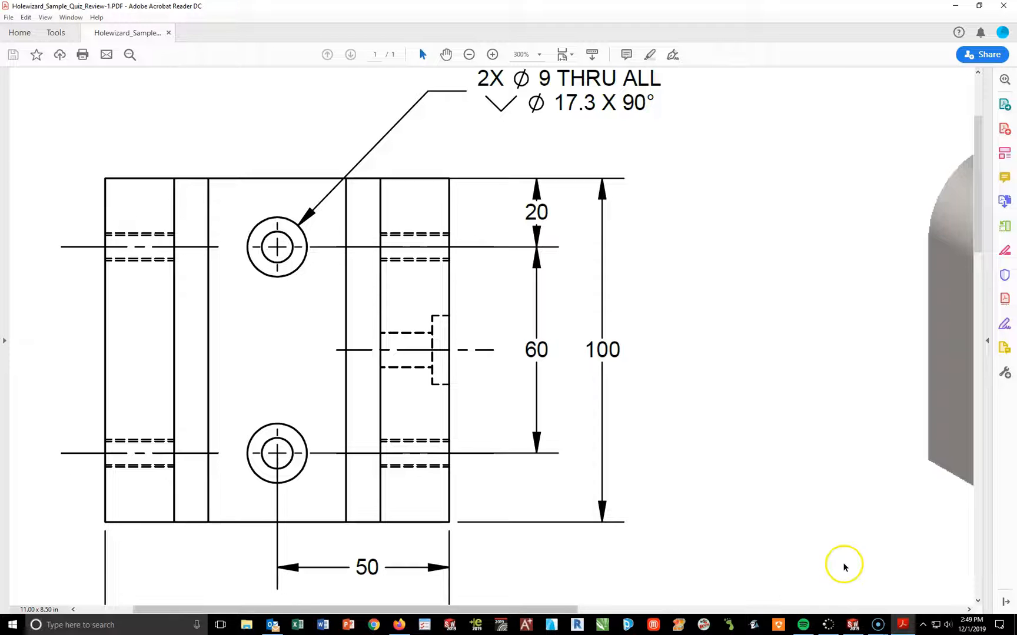
click(853, 625)
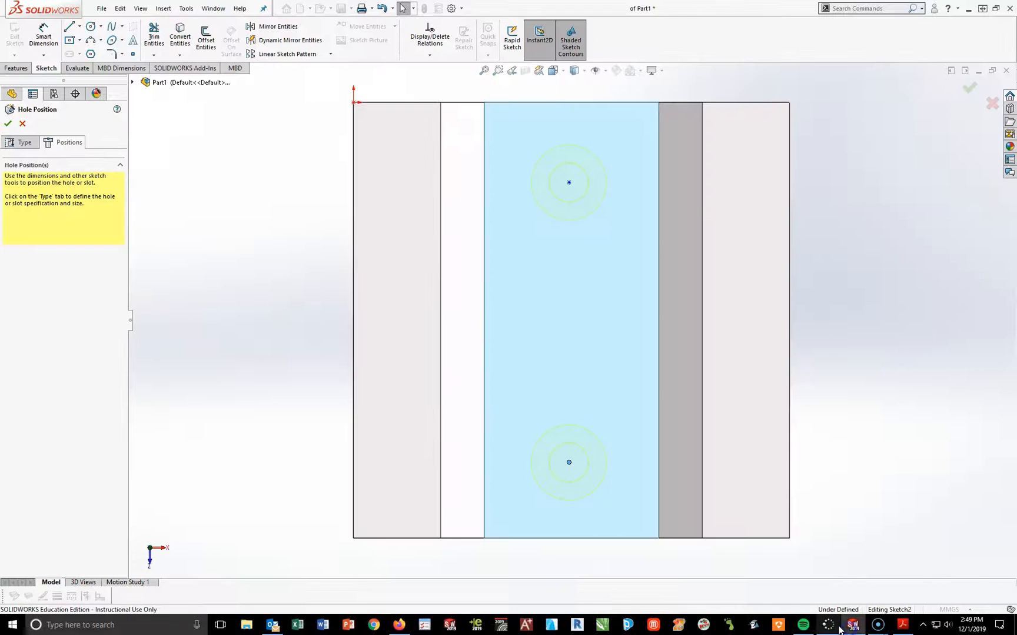
Dimension the rear hole's centre 20 mm from the back edge of the channel floor.
click(42, 37)
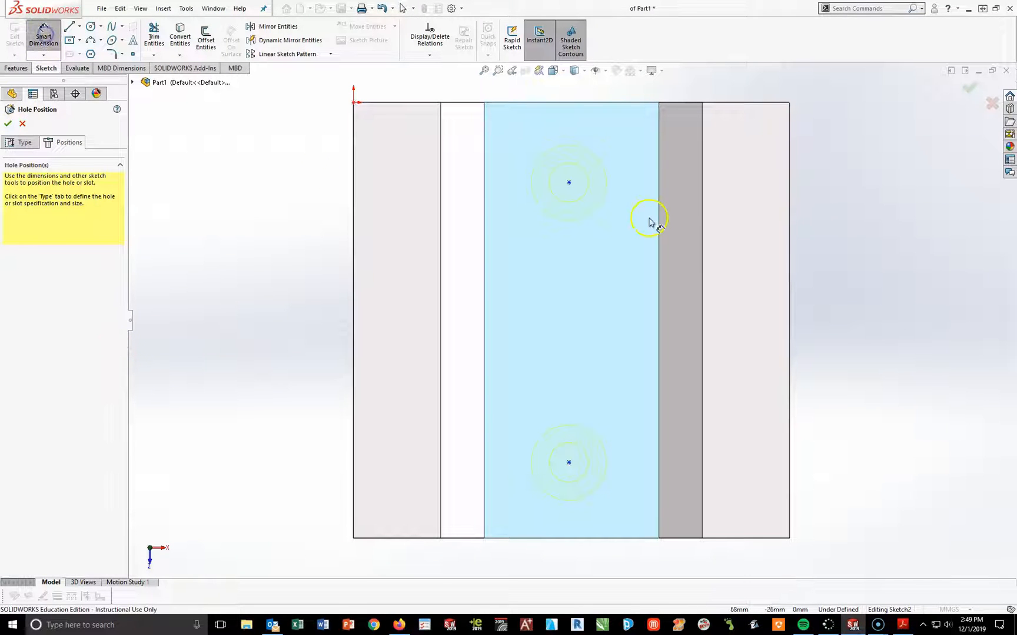
click(569, 184)
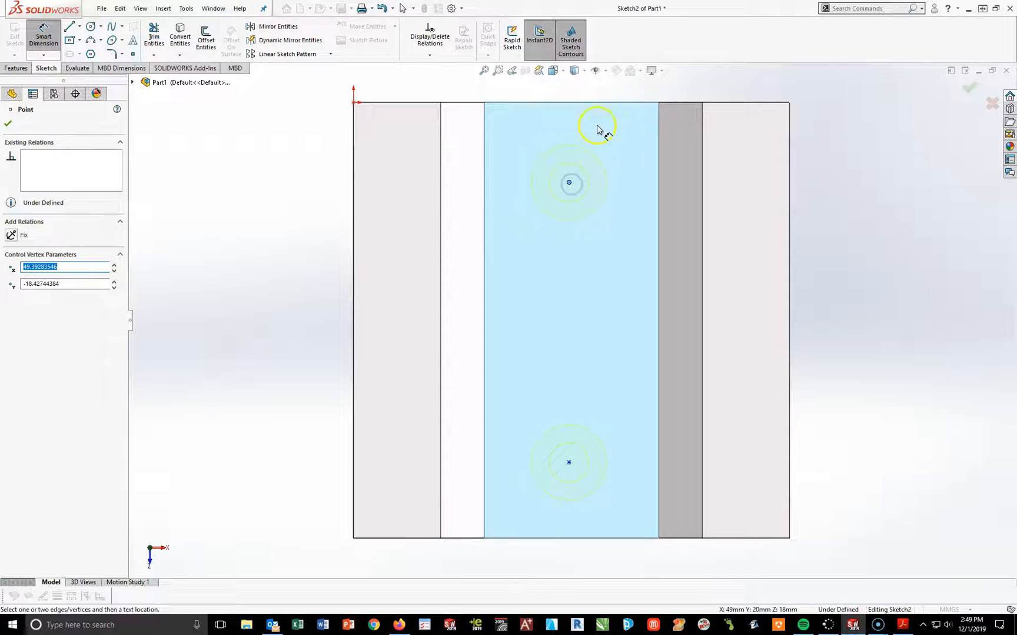
click(592, 104)
click(830, 145)
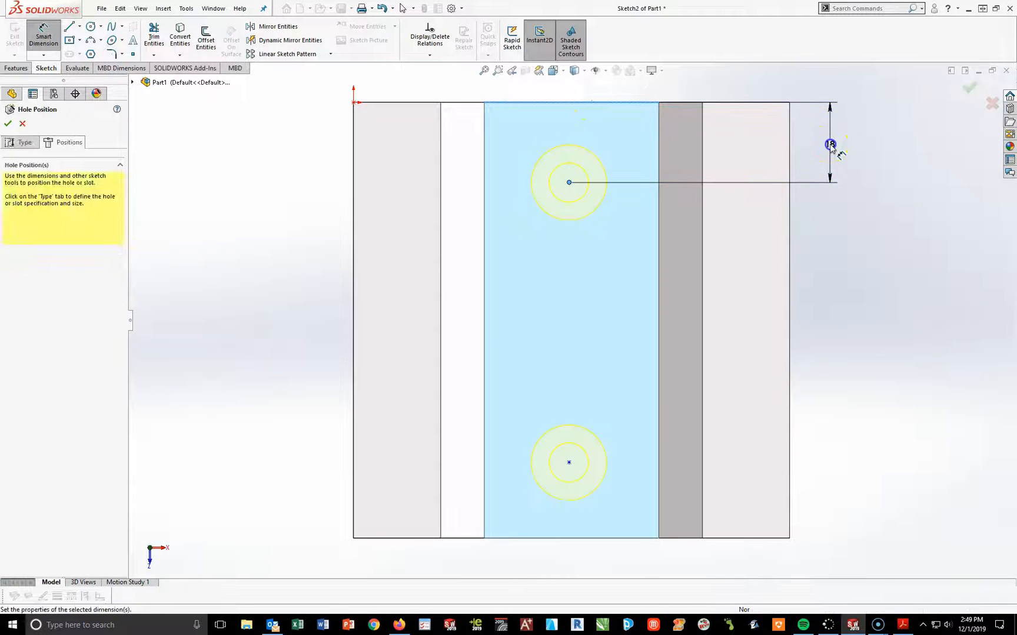
text(20)
key(Return)
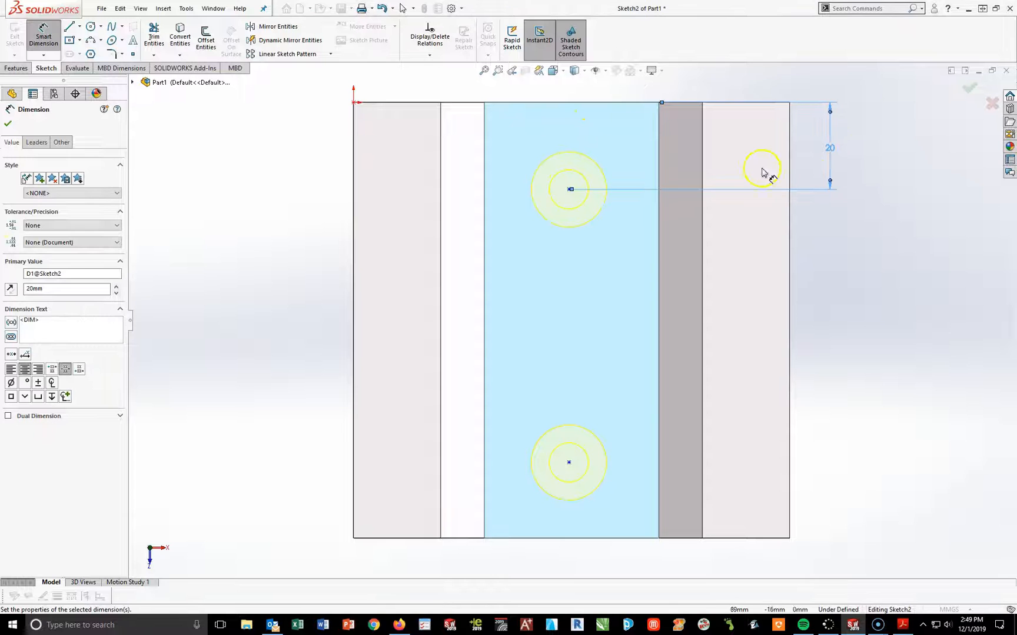
Set the spacing between the two countersunk hole centres to 60 mm.
click(569, 190)
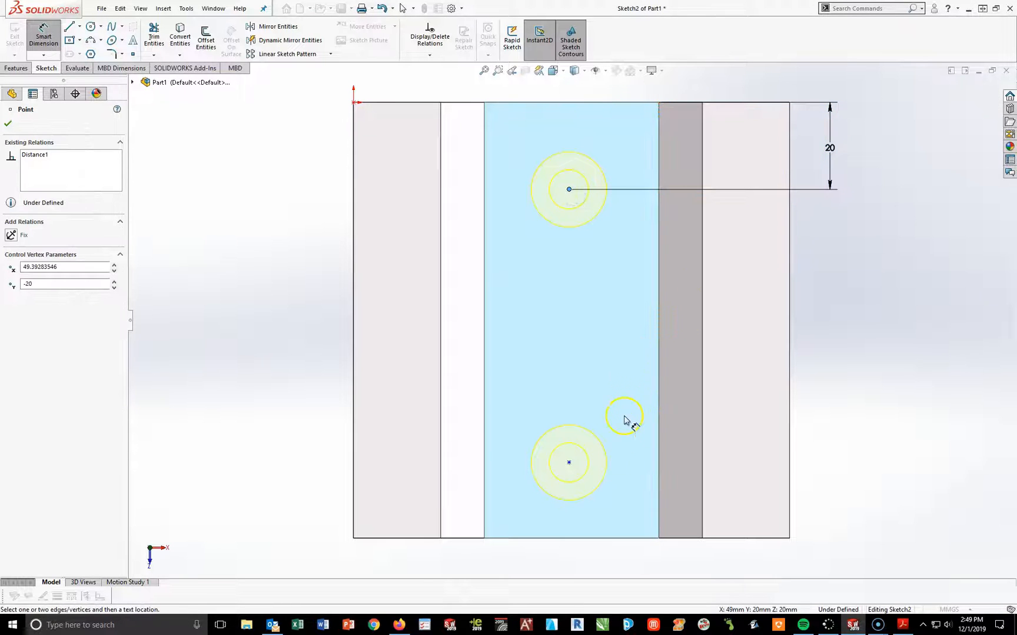
click(569, 464)
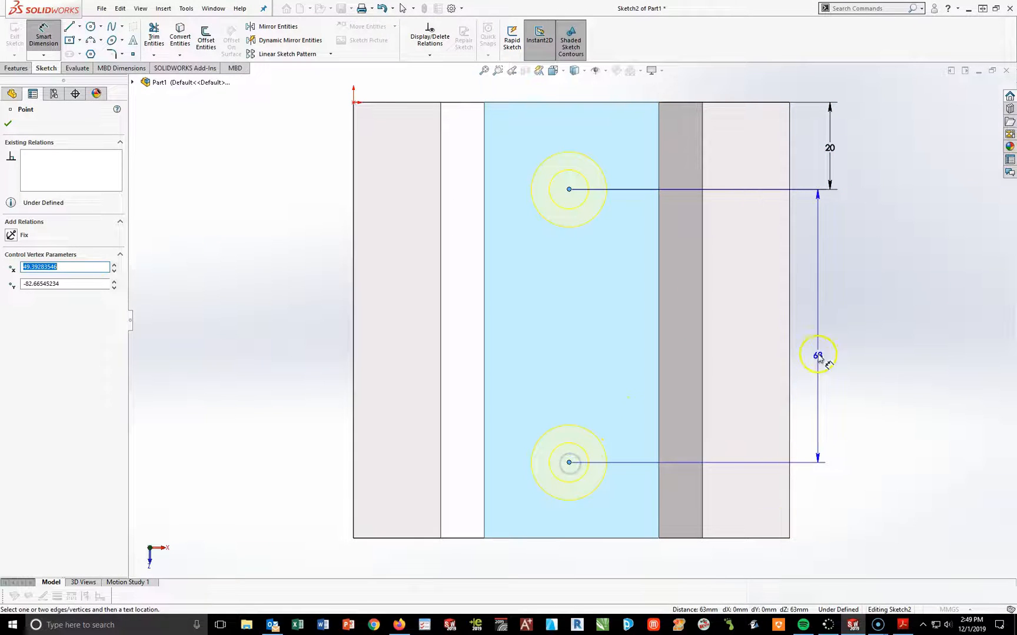
click(830, 331)
text(60)
key(Return)
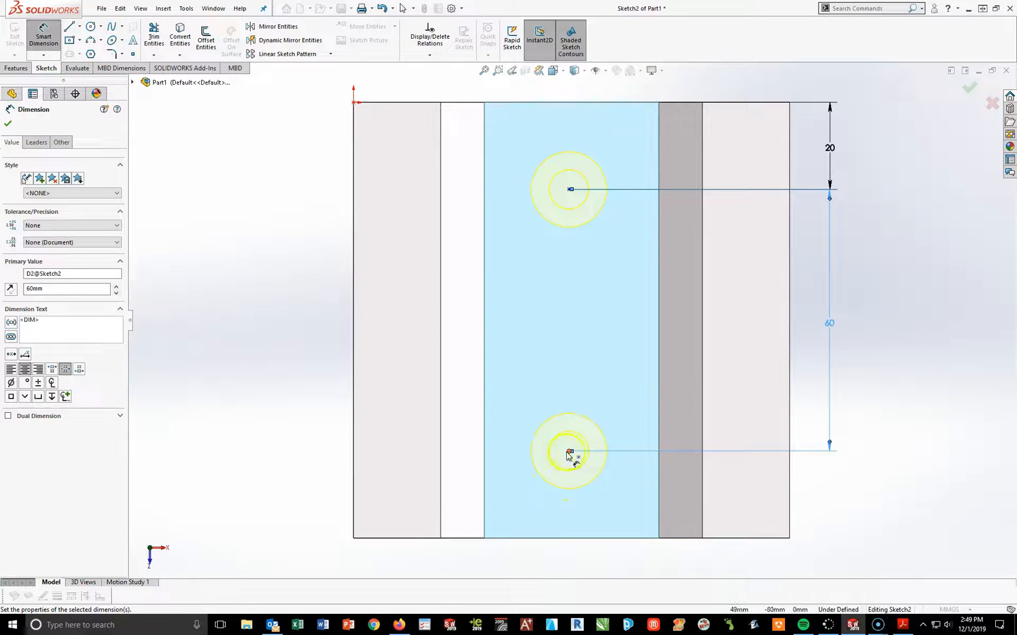
Dimension the front hole's centre 50 mm from the bracket's right outer edge and end dimensioning.
click(569, 452)
click(789, 510)
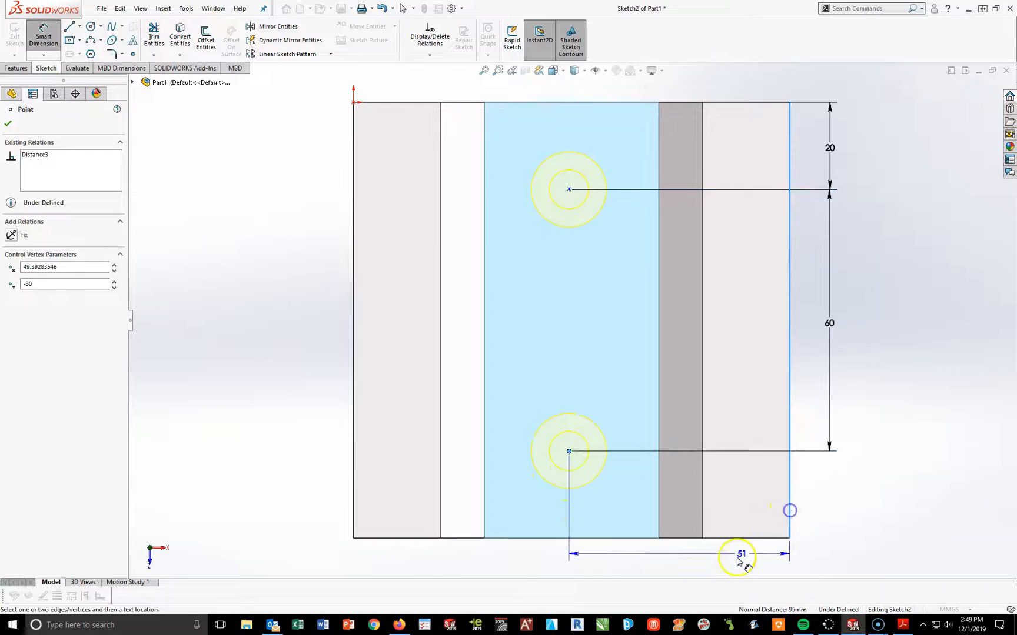
click(686, 564)
text(50)
key(Return)
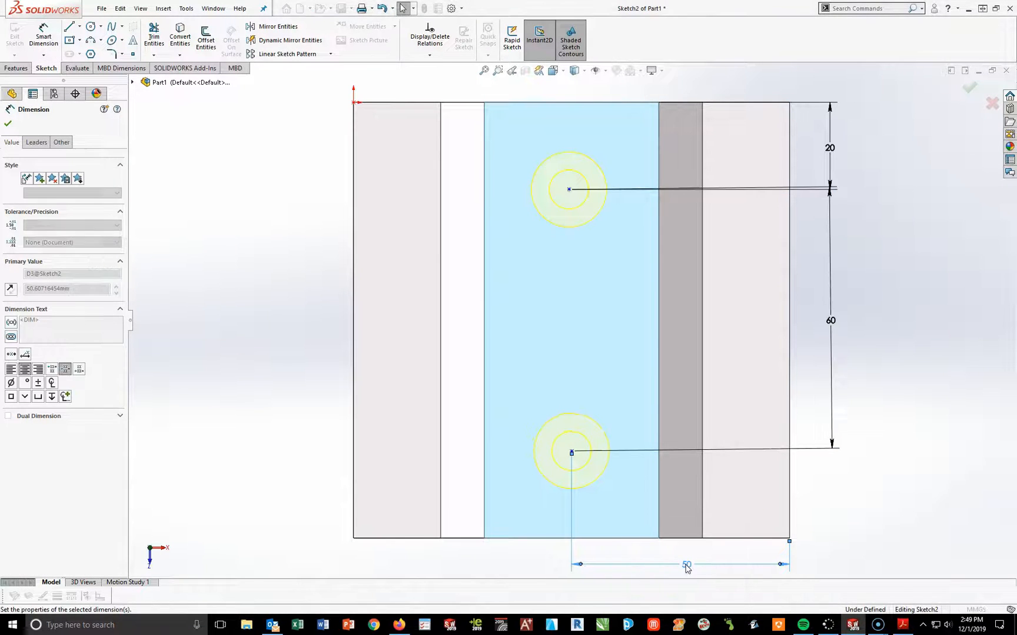
click(839, 518)
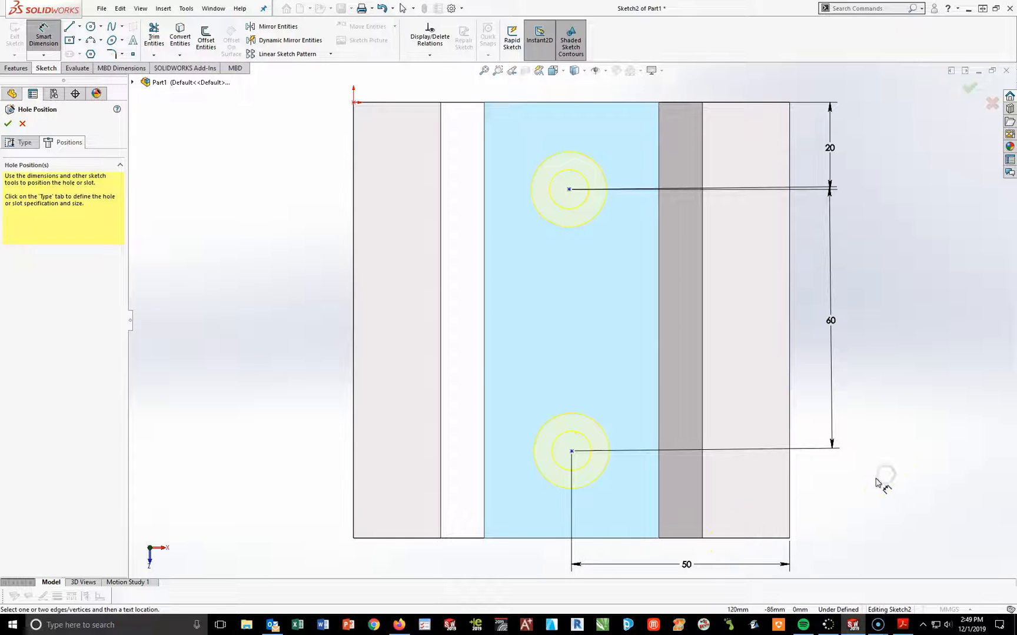
key(Escape)
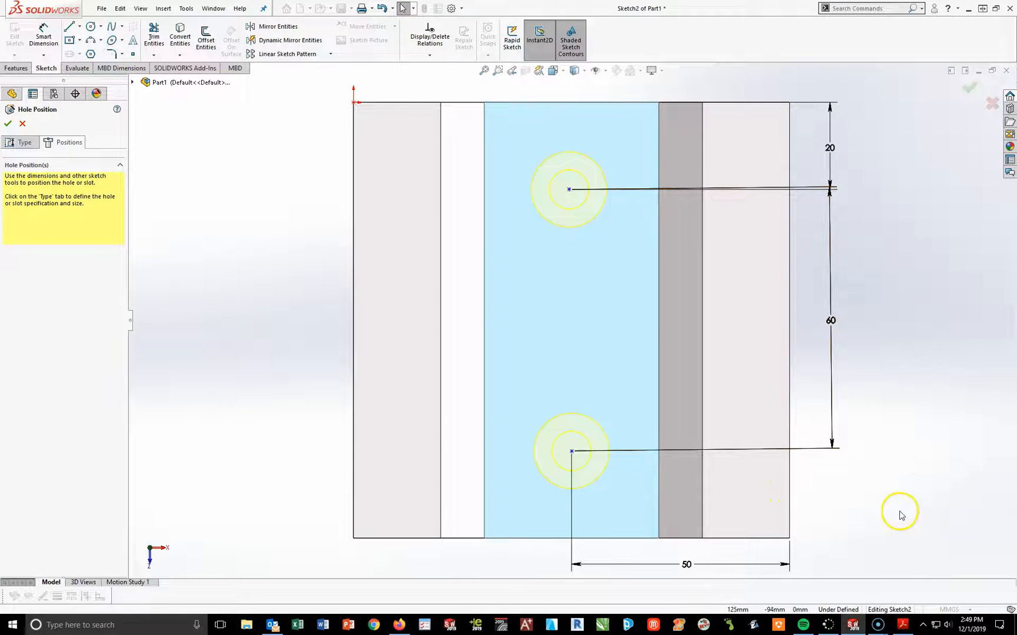
Add a Vertical relation between the two hole centres, then finish the countersunk holes and show the part in trimetric view.
click(569, 189)
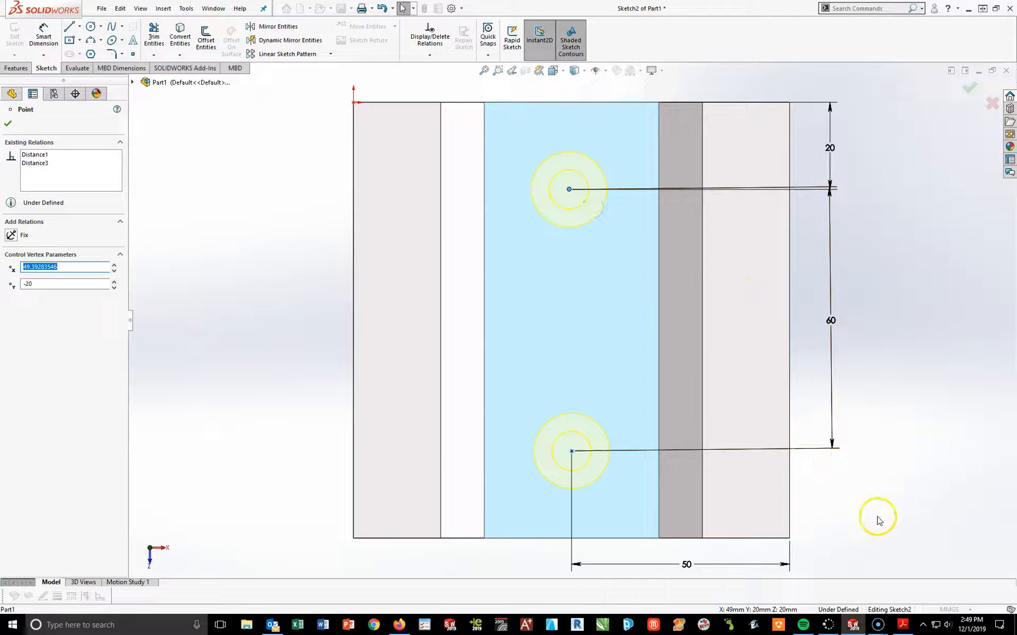
ctrl+click(571, 451)
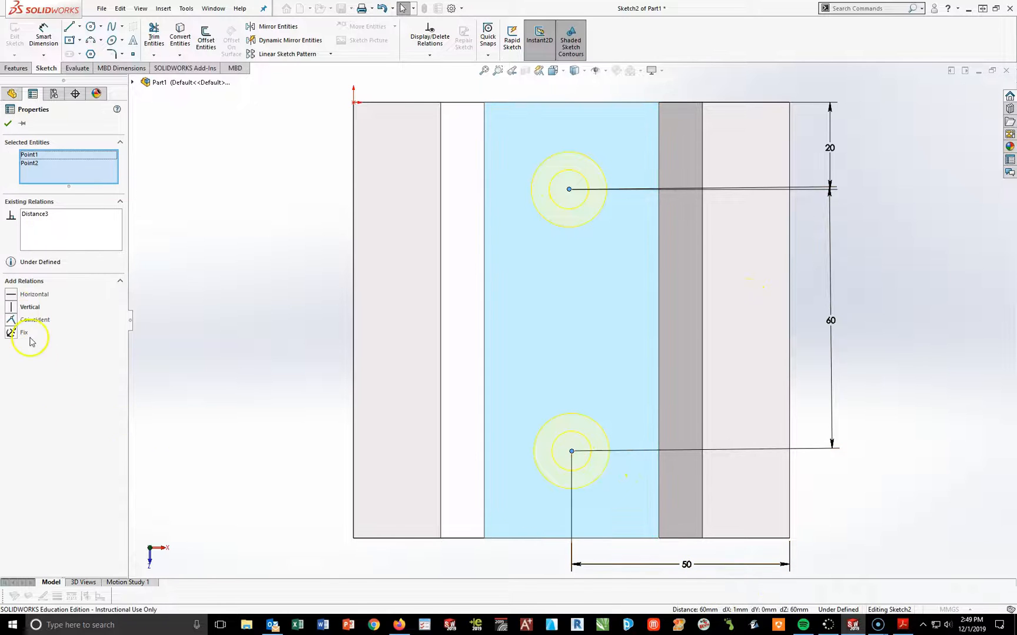
click(10, 307)
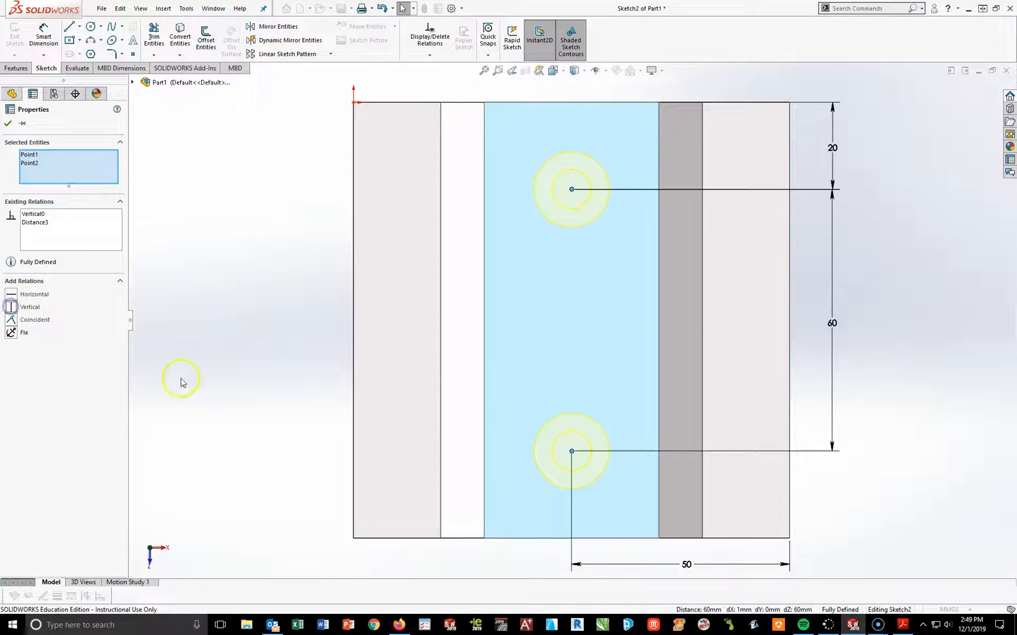
click(916, 384)
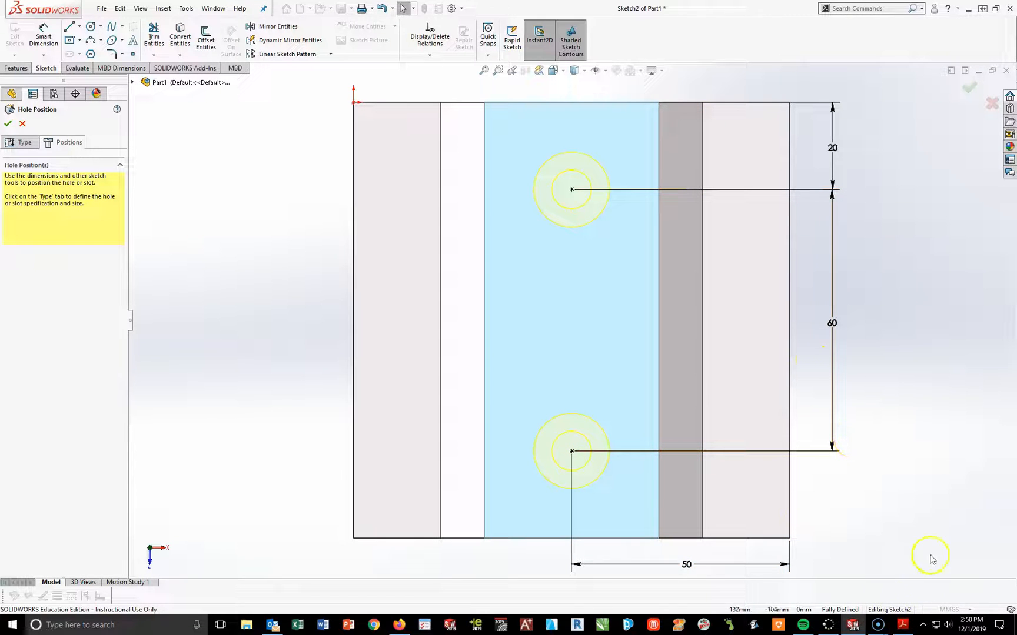
click(8, 124)
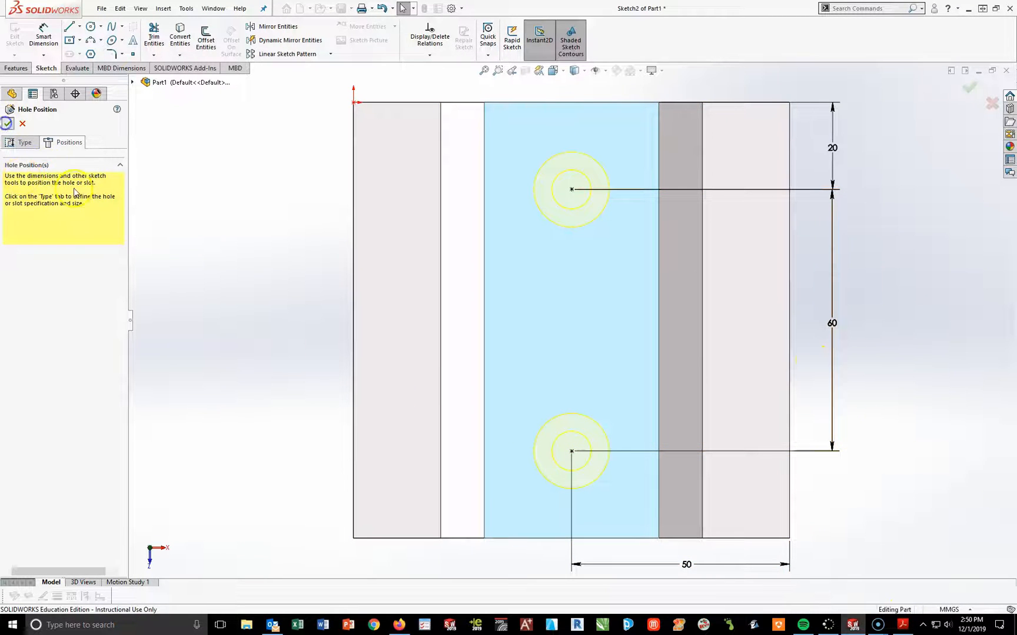
key(space)
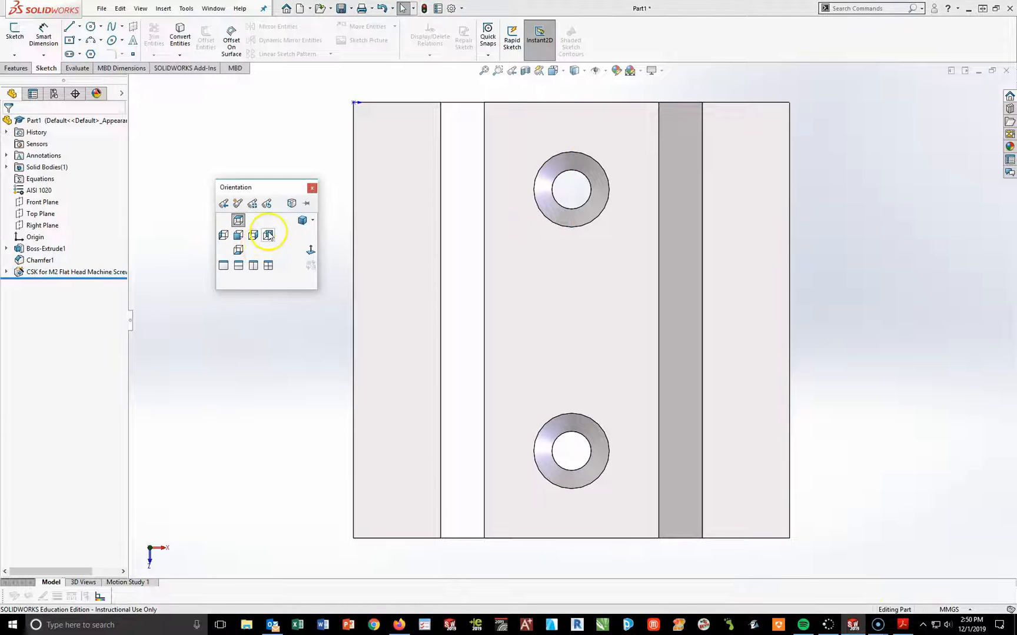
click(299, 221)
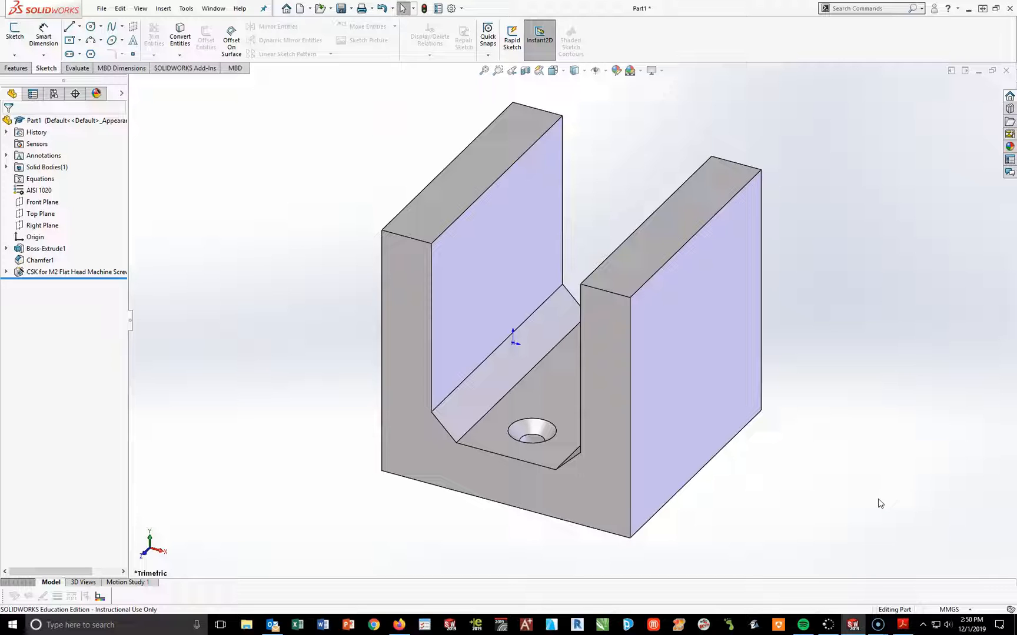
Switch to the PDF drawing in Acrobat Reader, examine the side wall's counterbored and tapped hole callouts and dimensions, then return to SOLIDWORKS.
click(906, 627)
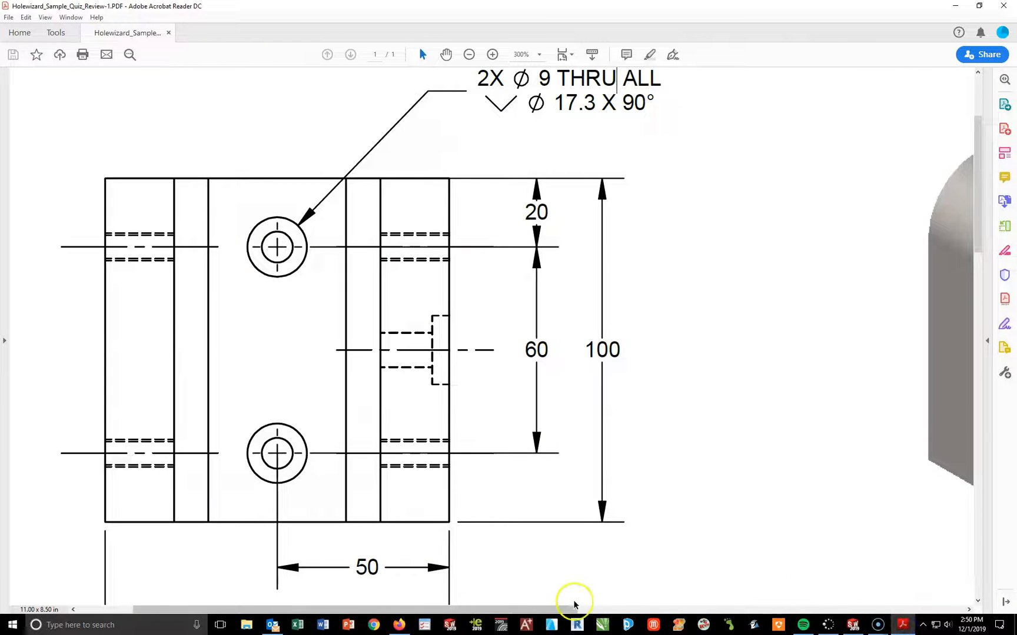
drag(537, 609, 735, 608)
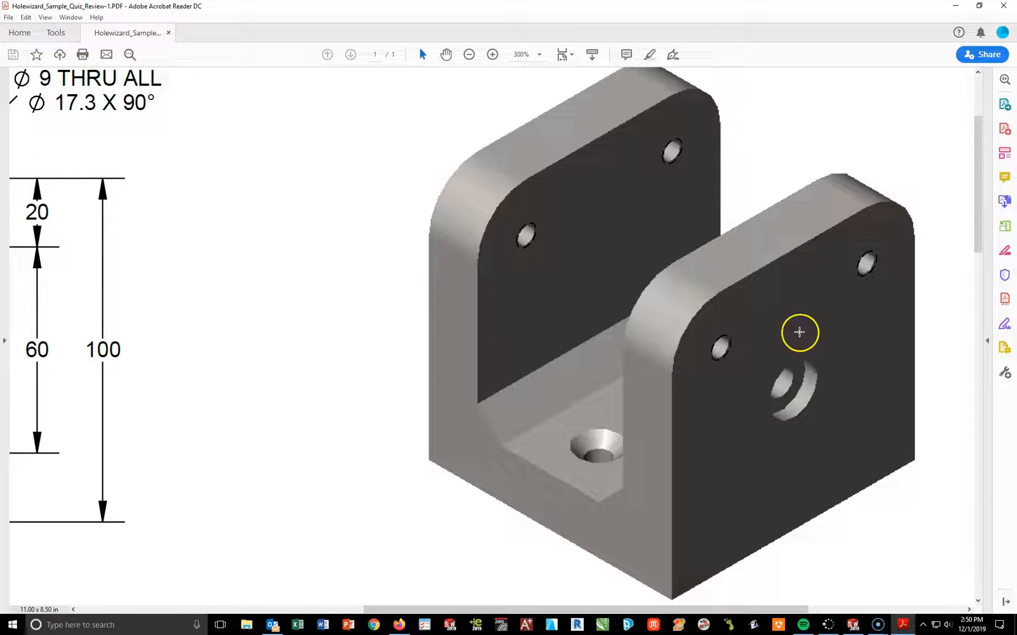
drag(722, 609, 491, 609)
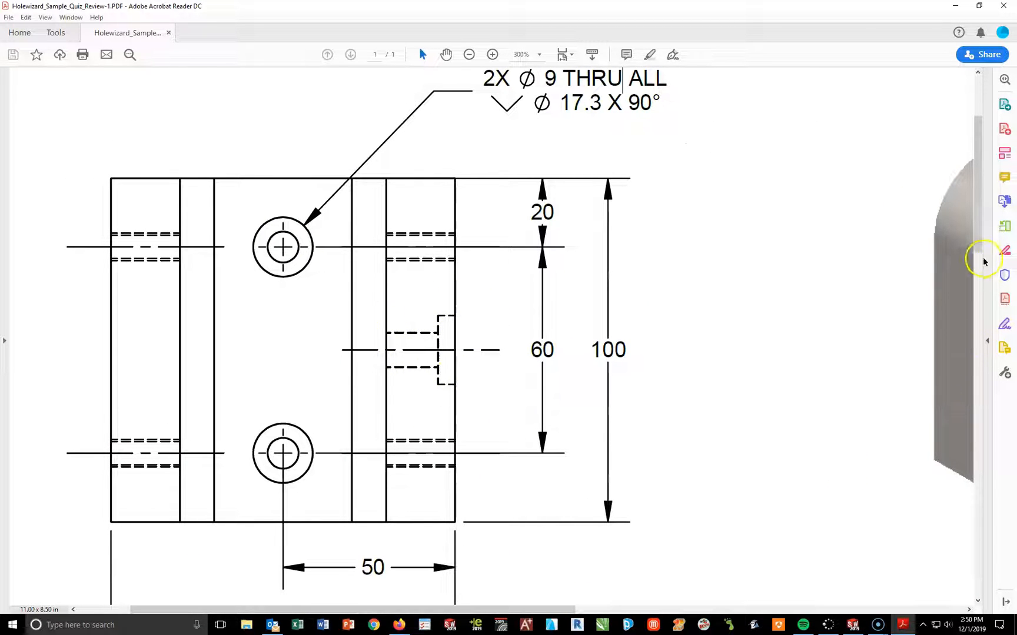
mouse_move(972, 236)
mouse_down()
mouse_move(978, 413)
mouse_move(996, 486)
mouse_move(988, 520)
mouse_up()
drag(506, 615, 749, 610)
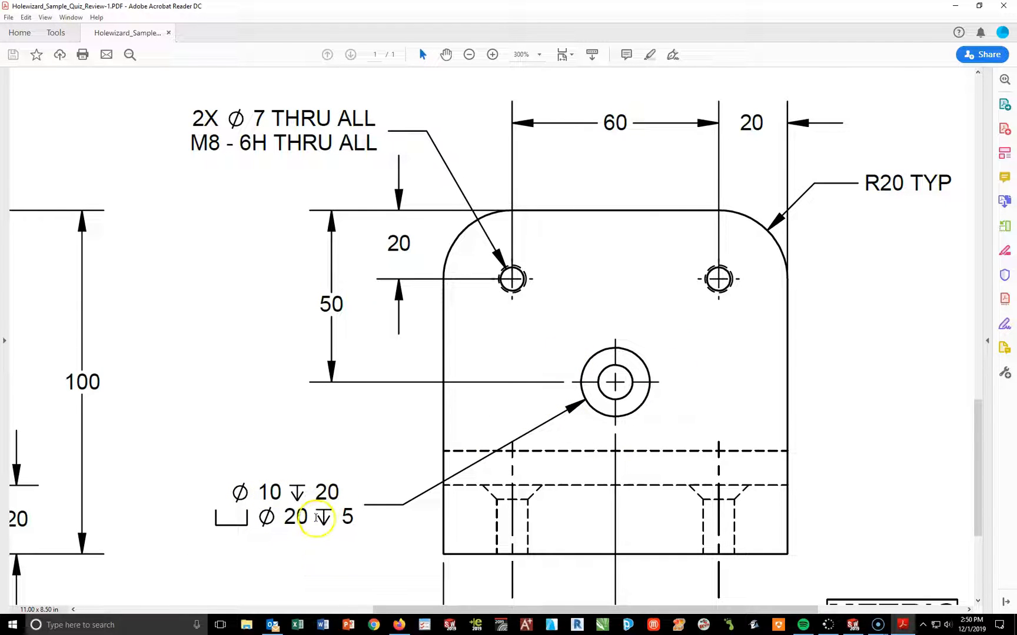
mouse_move(873, 627)
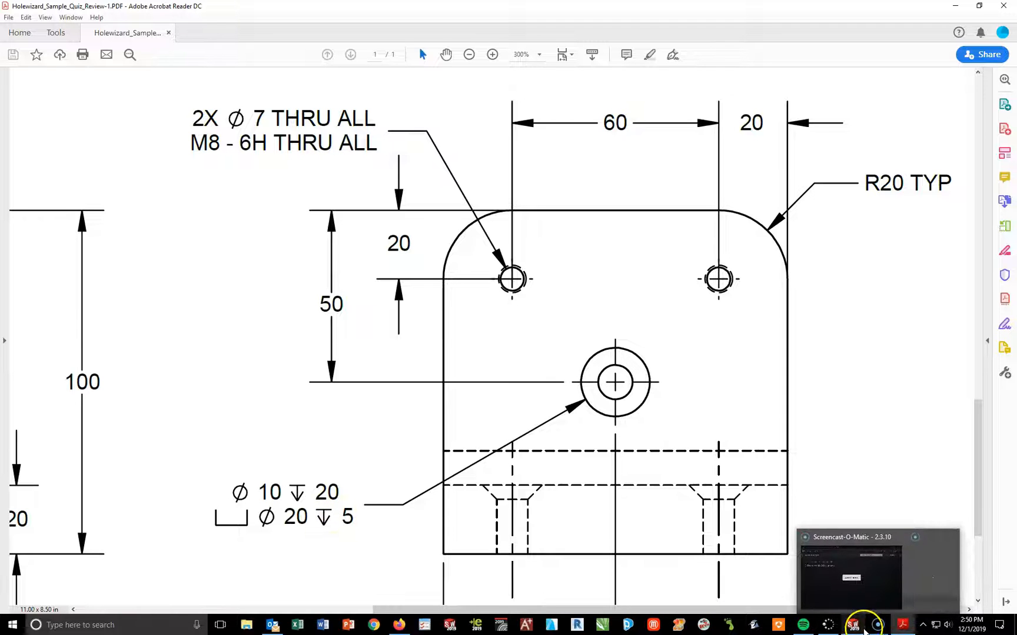
click(856, 628)
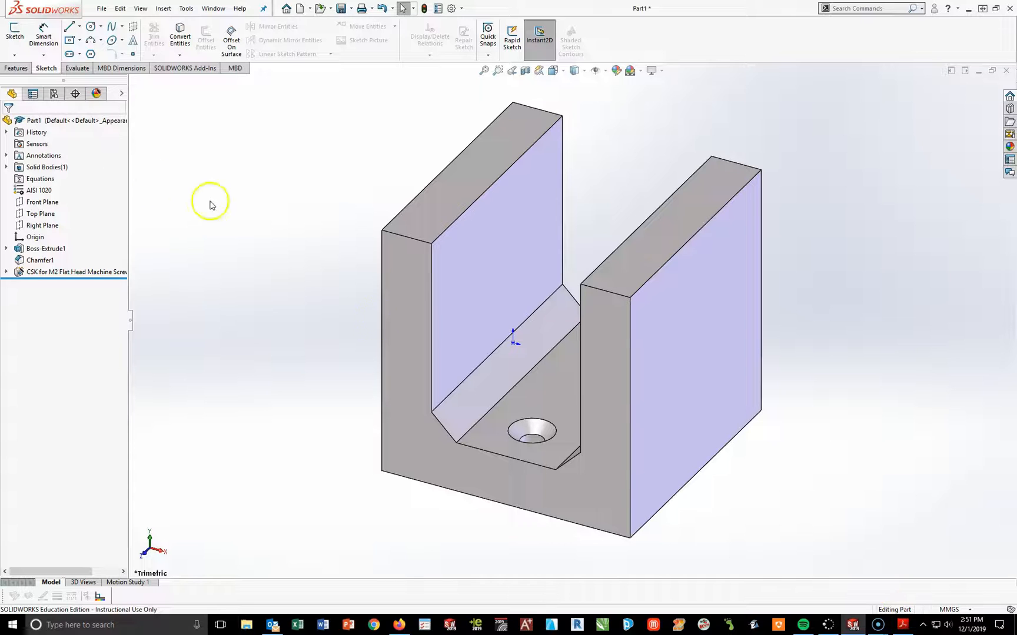
Start a new Hole Wizard hole, choose the Counterbore type and reset the custom sizing to that type's default values.
click(18, 70)
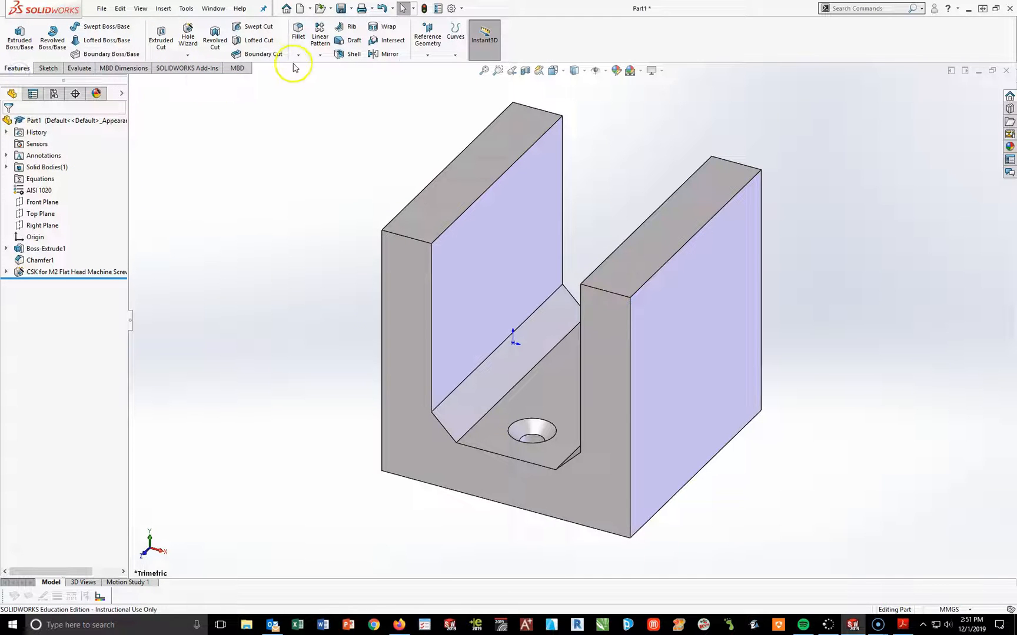
click(184, 35)
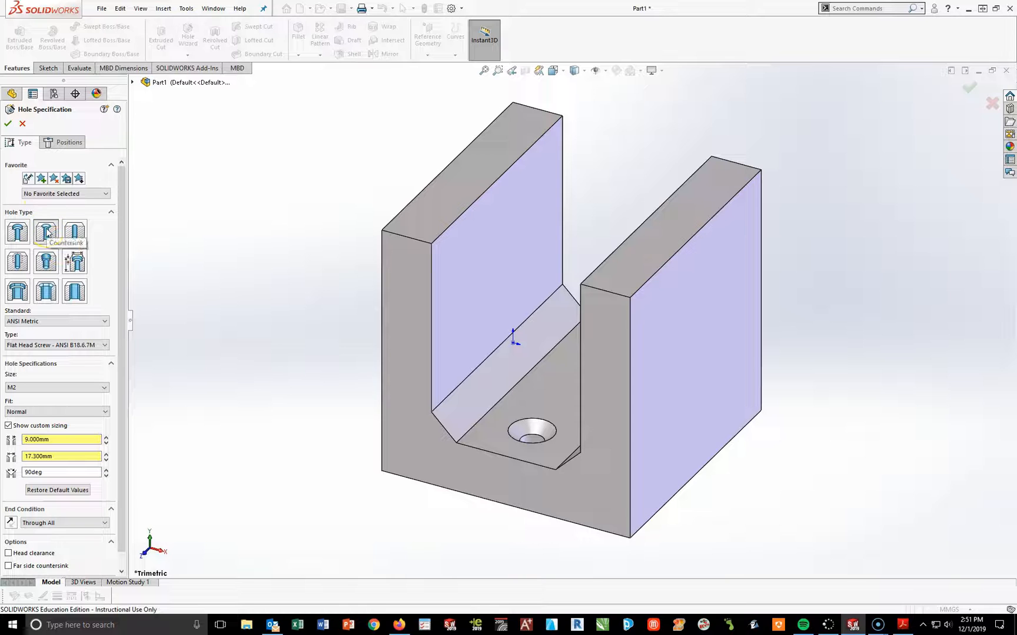
click(16, 235)
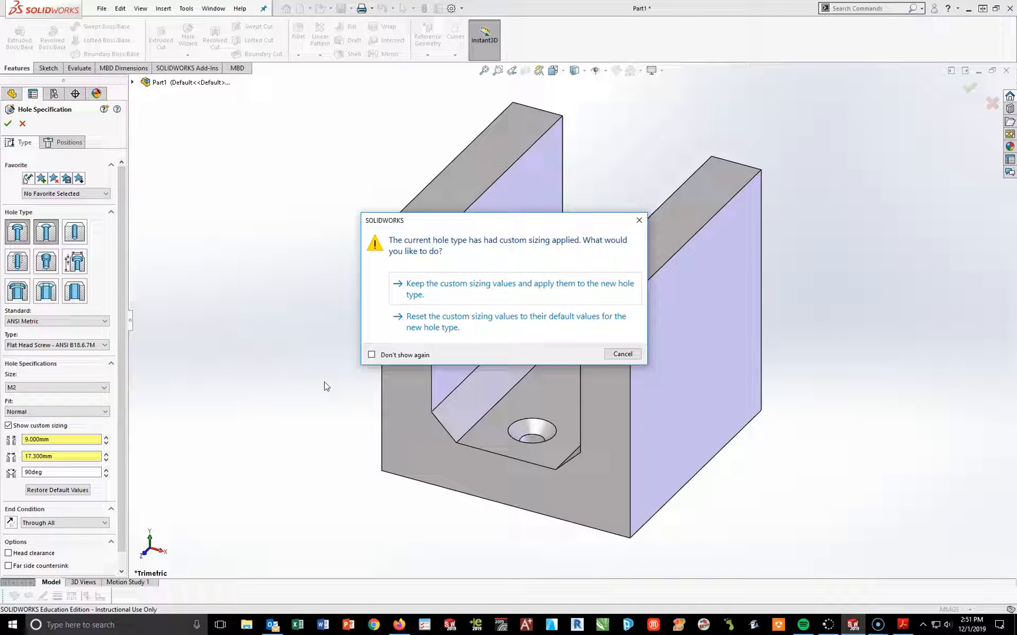
click(361, 414)
click(453, 327)
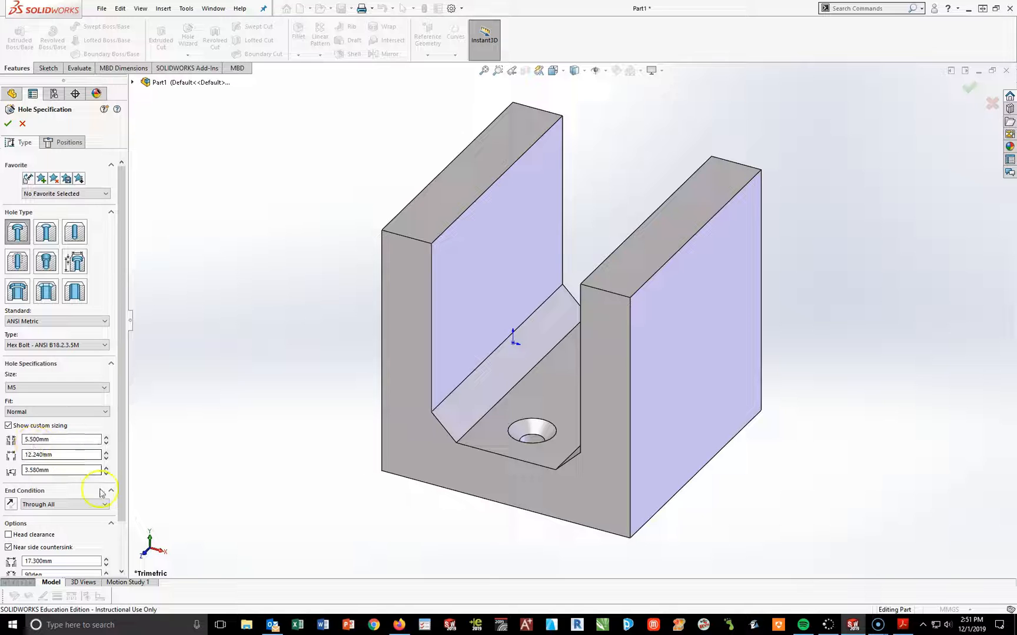
Switch to the PDF drawing in Acrobat Reader, examine the counterbore callout's diameters and depth, and return to SOLIDWORKS.
click(900, 625)
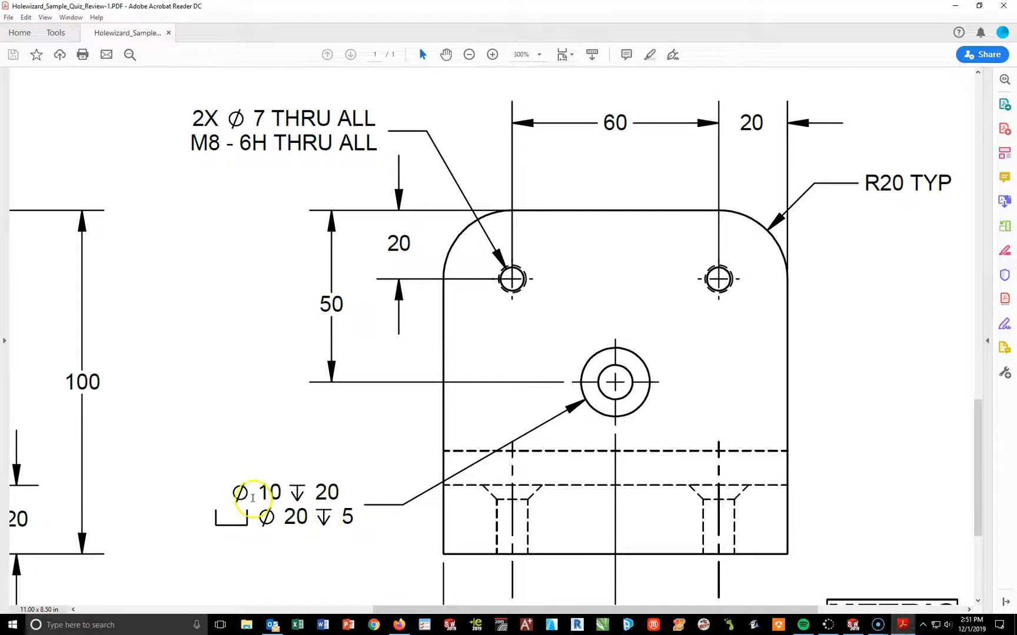
drag(263, 495, 258, 493)
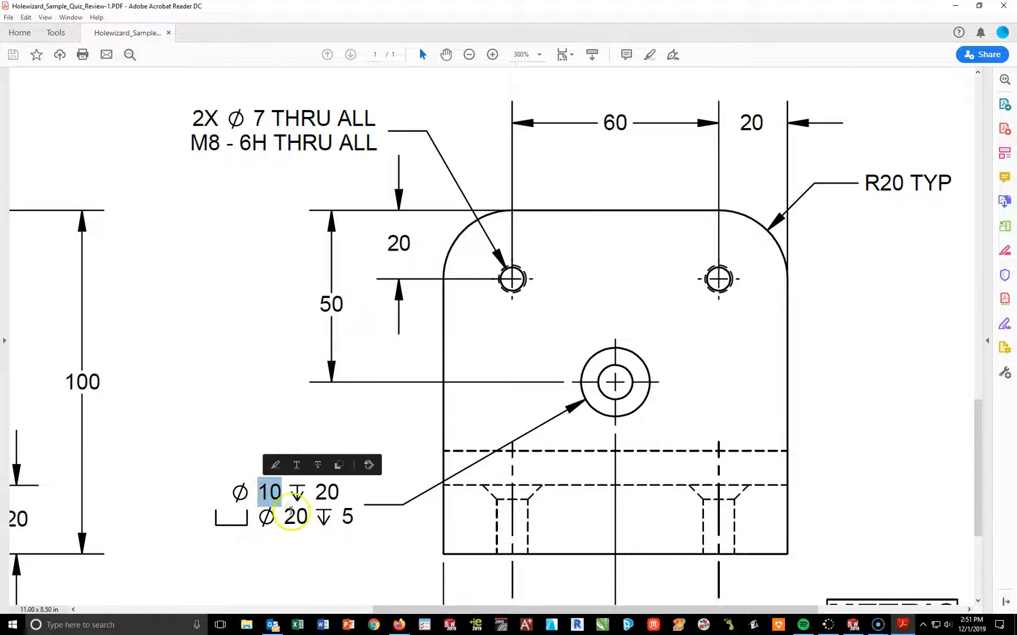
double_click(295, 517)
click(361, 519)
drag(361, 519, 342, 518)
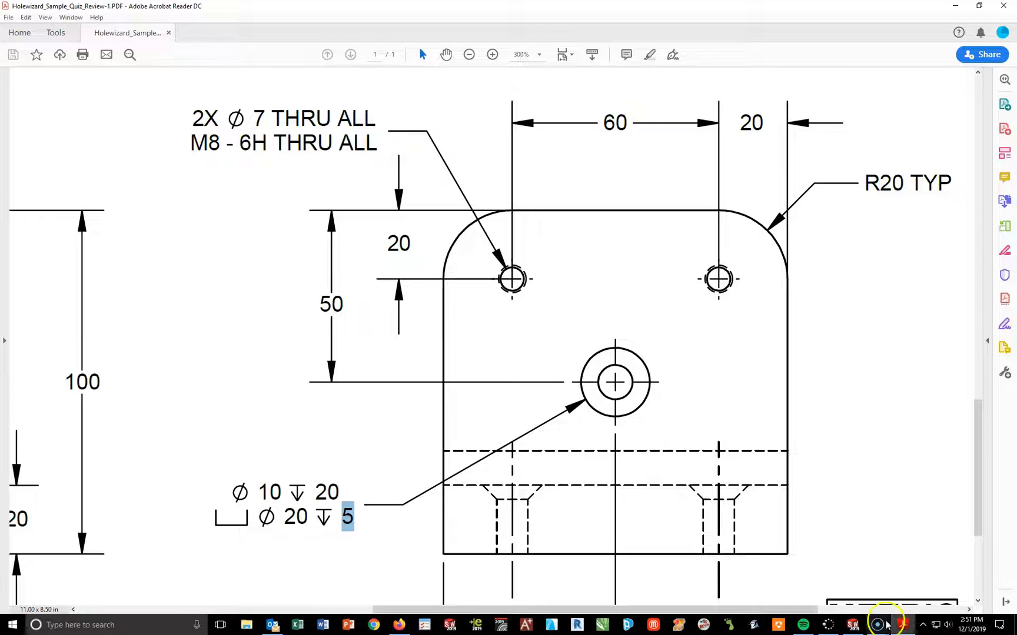
click(853, 624)
Set the counterbored hole's through diameter to 10 mm, counterbore diameter to 20 mm and counterbore depth to 5 mm.
click(65, 440)
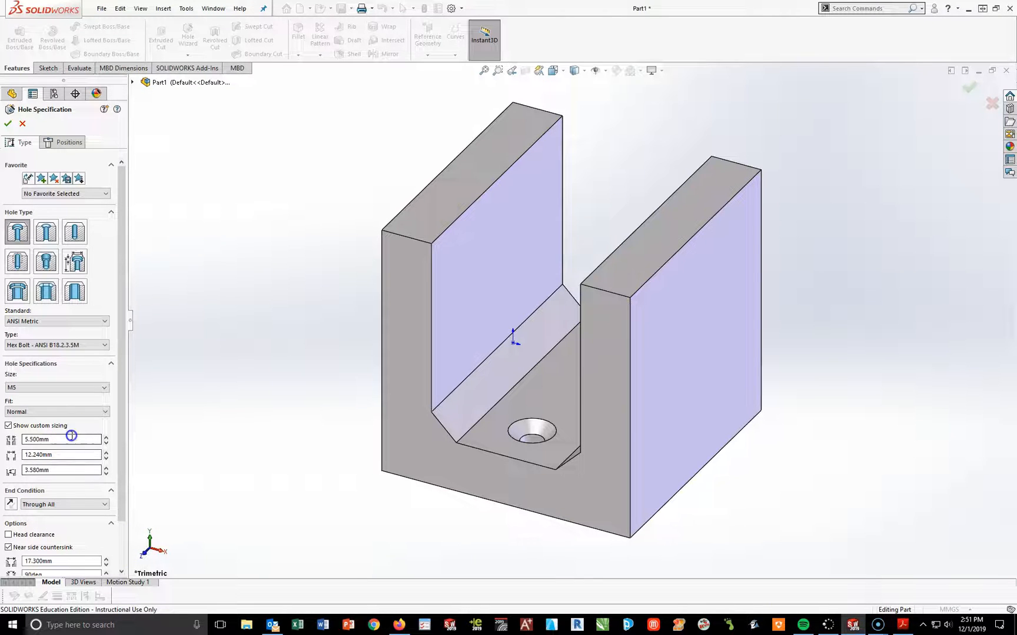
text(10)
key(Tab)
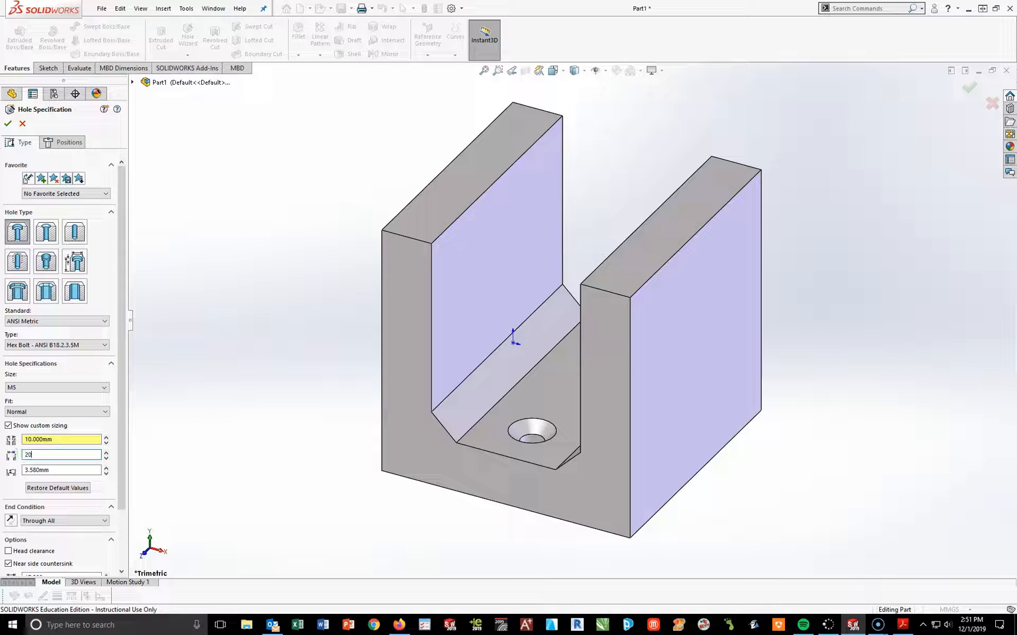
key(Tab)
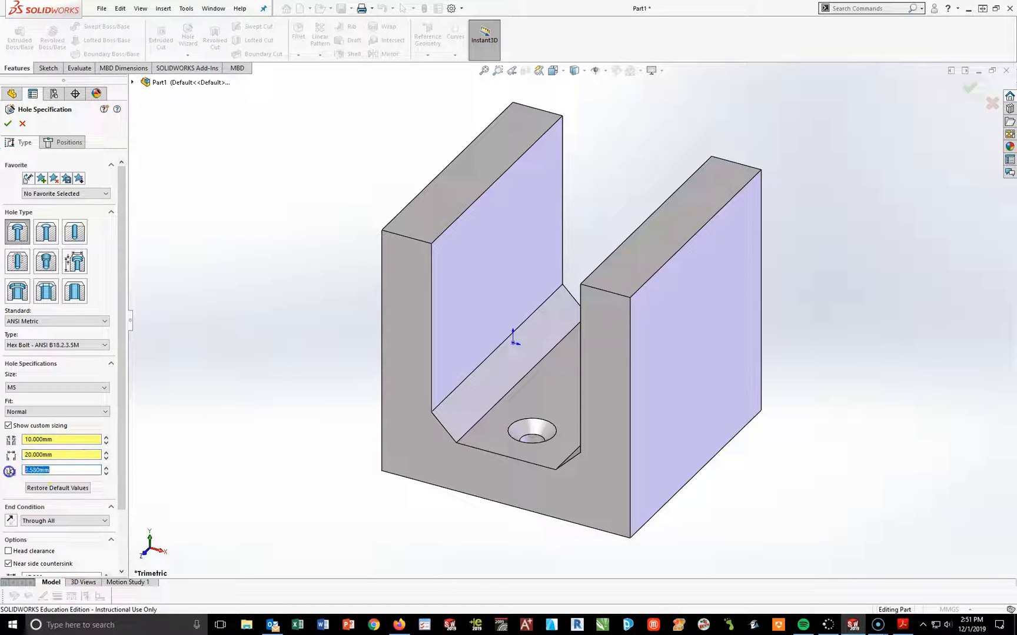
text(5)
key(Return)
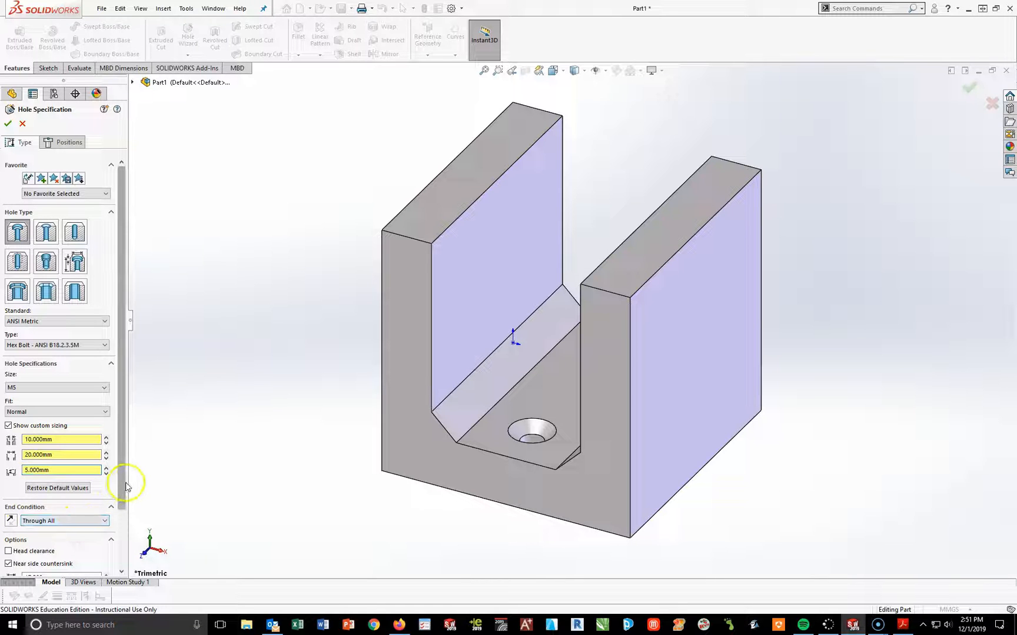
Set the counterbored hole's end condition to Up To Next and turn off its near side countersink.
scroll(120, 513, down, 2)
scroll(119, 513, down, 1)
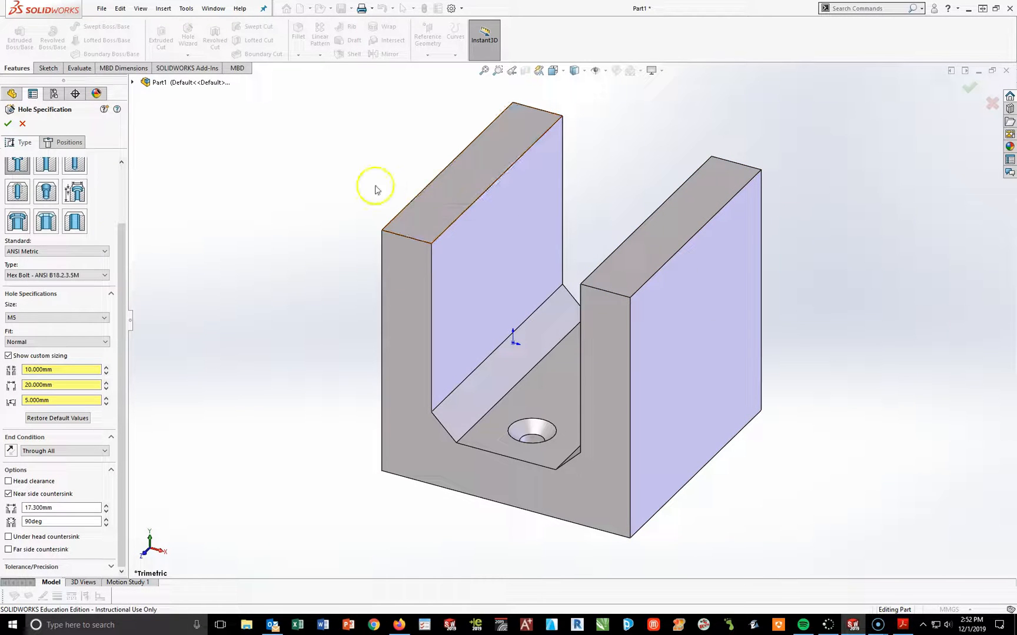
click(74, 451)
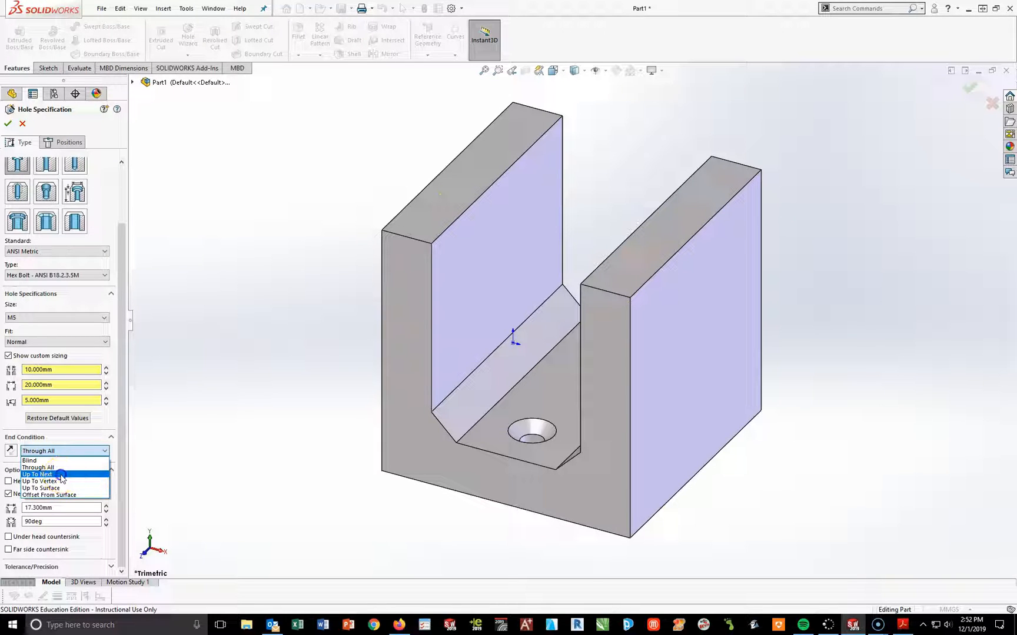
click(62, 475)
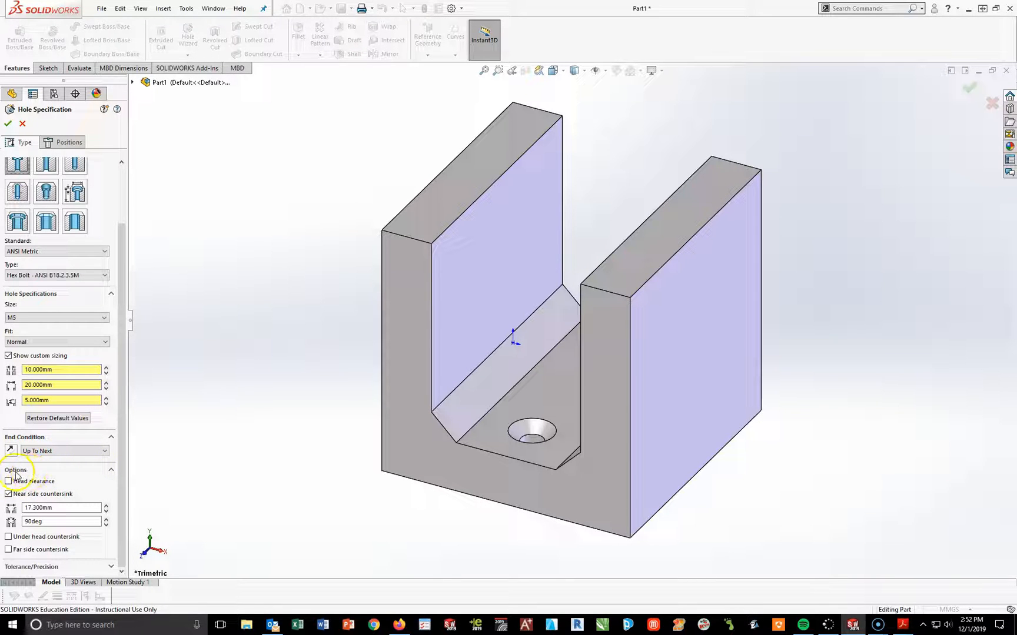
click(9, 494)
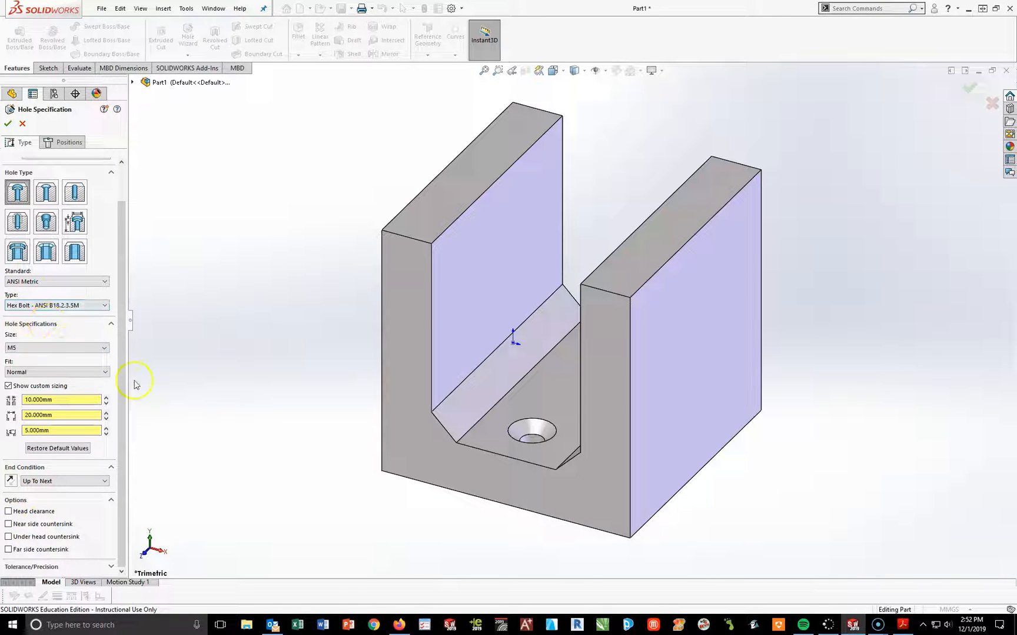
Place one counterbored hole centre on the bracket's right outer side face, in the upper middle, and end point placement.
click(65, 143)
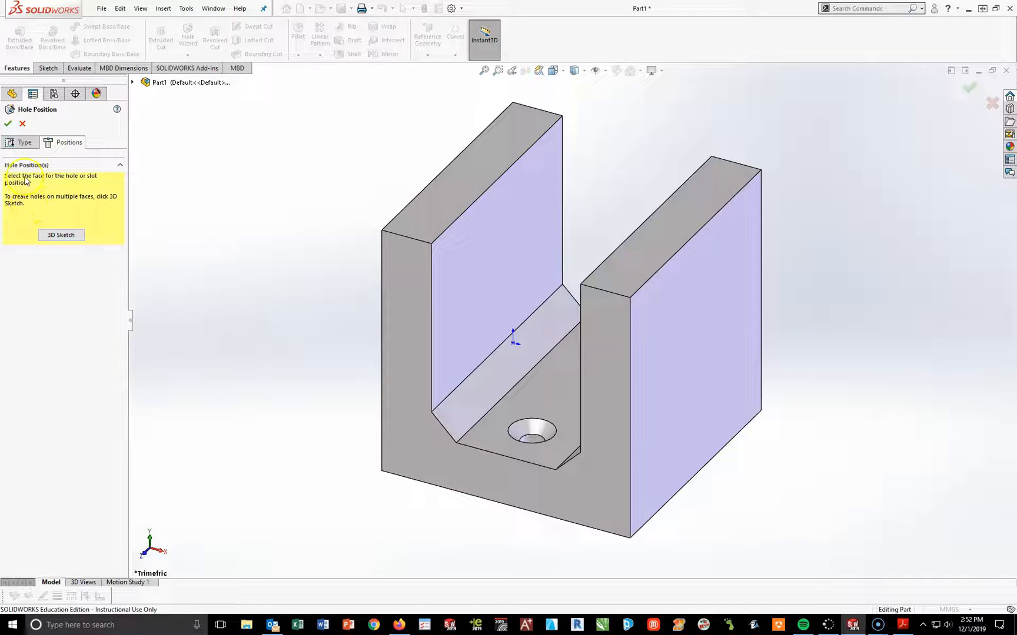
click(702, 336)
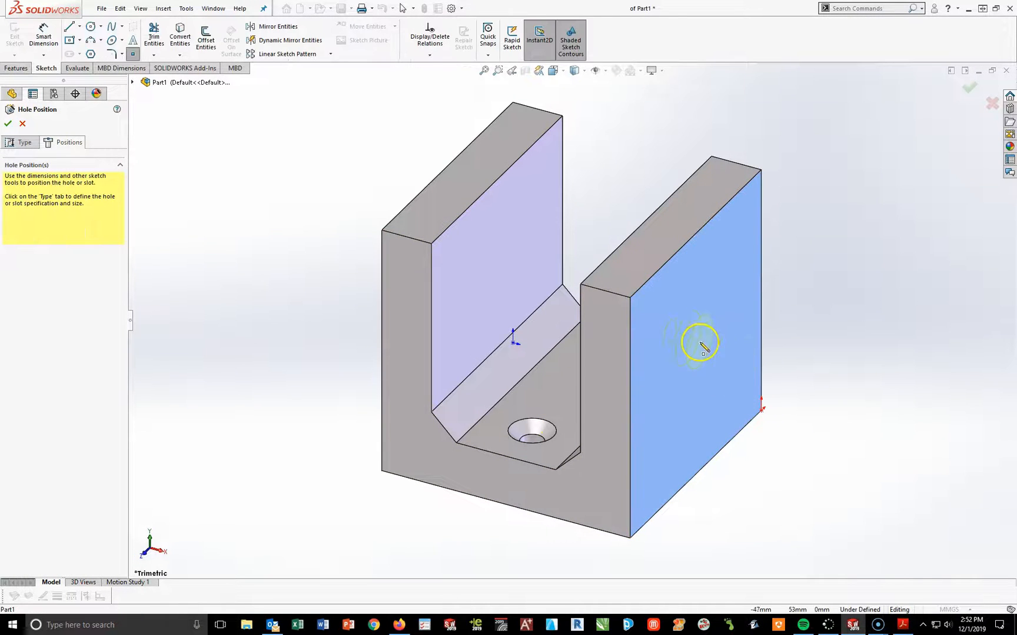
key(space)
click(694, 370)
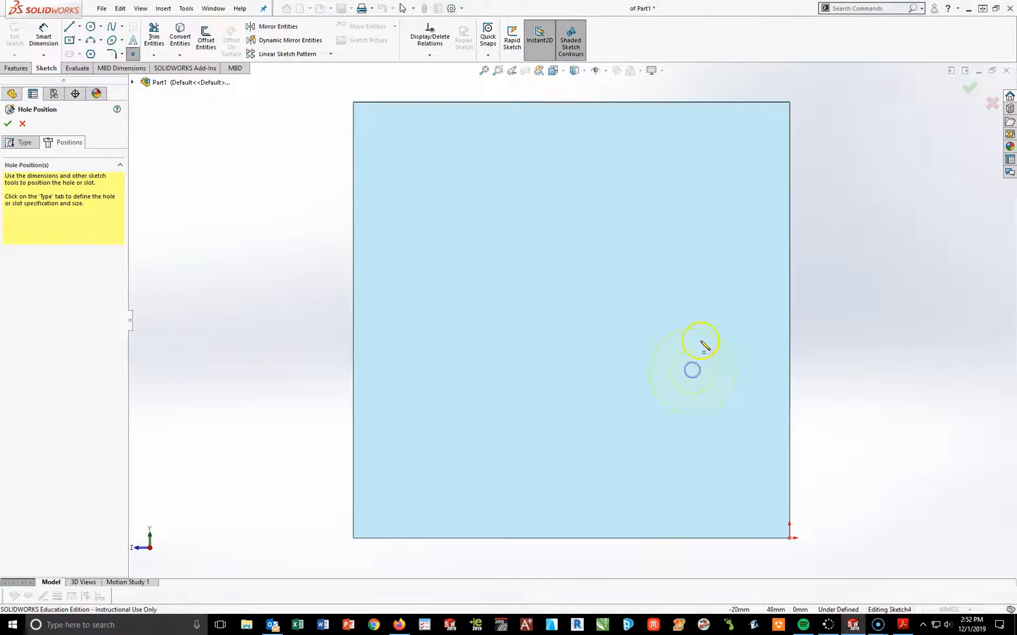
click(573, 226)
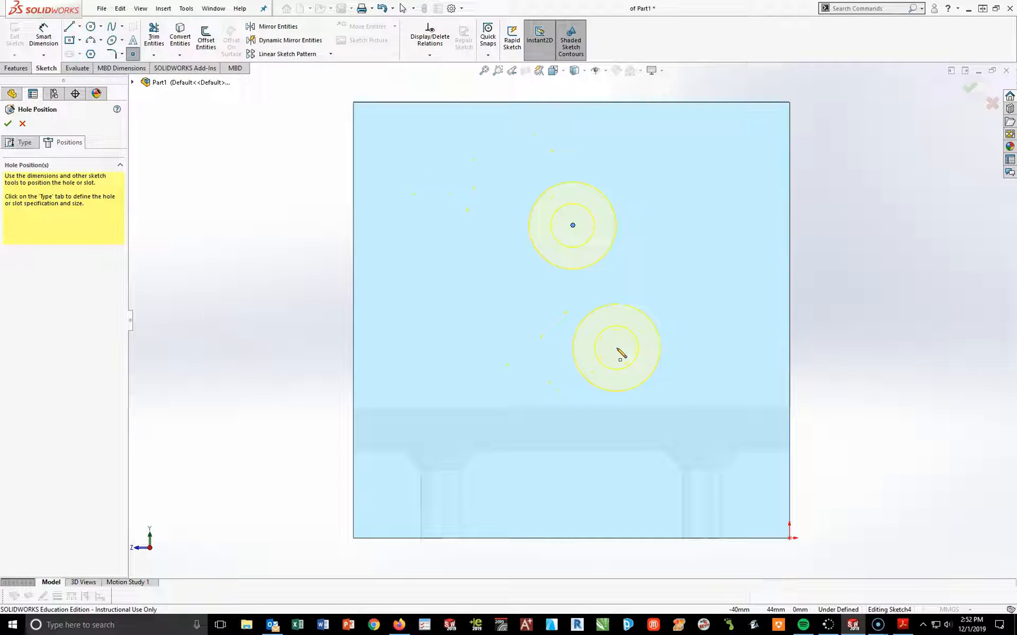
key(Escape)
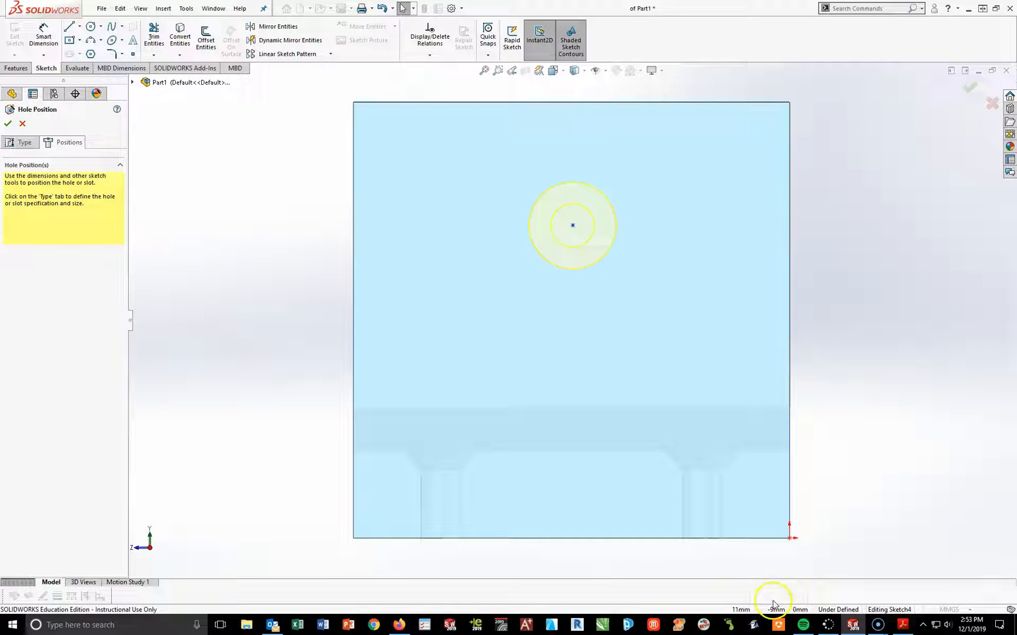
Switch to the PDF drawing in Acrobat Reader, check the counterbored hole's location dimensions, and return to SOLIDWORKS.
click(904, 625)
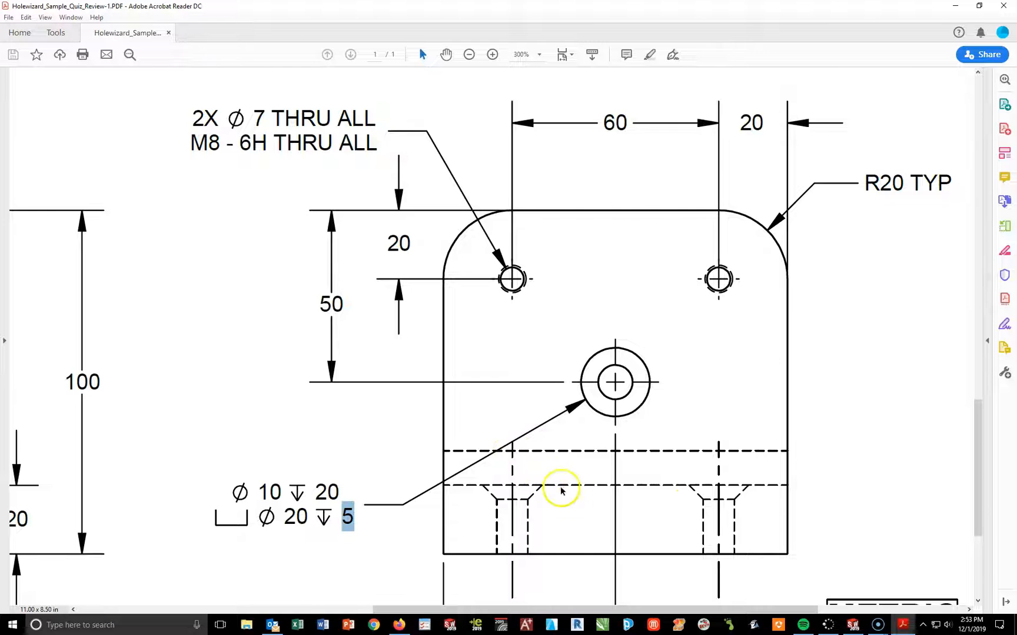
scroll(595, 546, down, 2)
scroll(595, 545, down, 2)
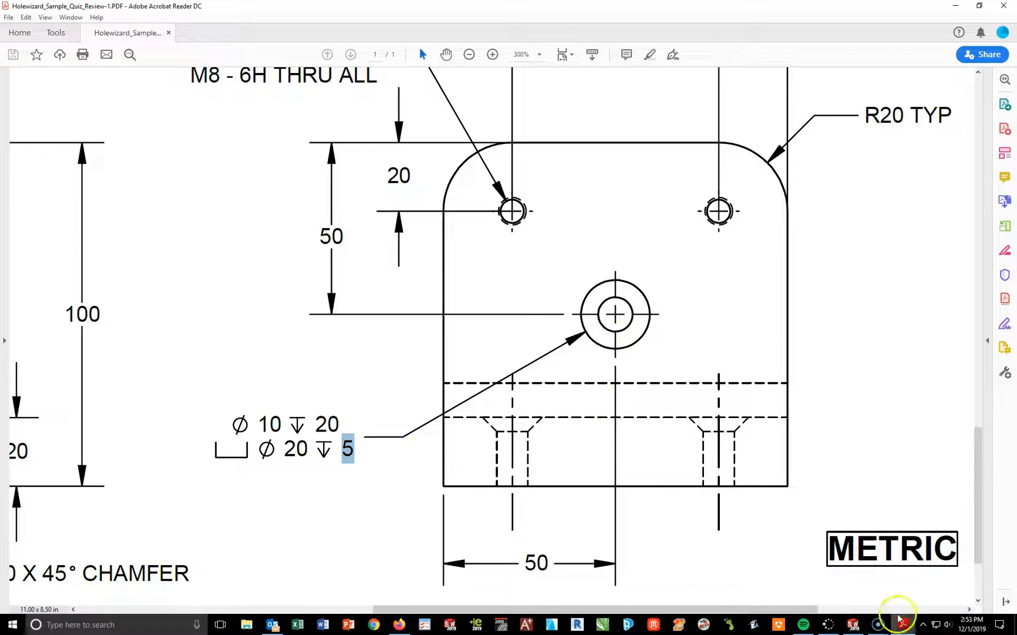
click(853, 625)
Dimension the counterbored hole's centre 50 mm below the side face's top edge.
click(43, 37)
click(573, 227)
click(574, 103)
click(271, 174)
text(50)
key(Return)
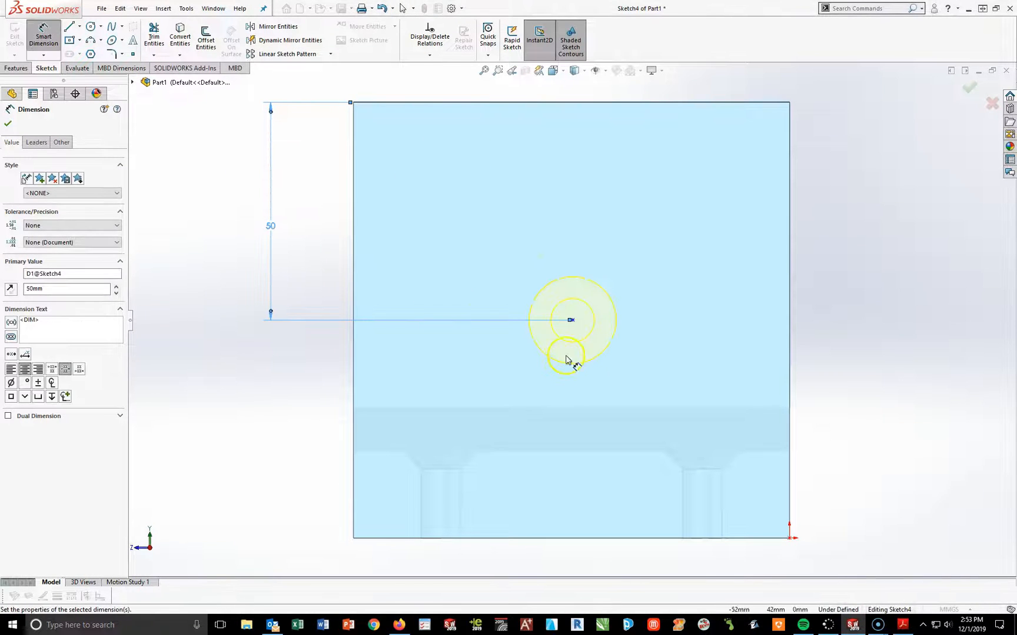
Dimension the counterbored hole's centre 50 mm from the side face's rear vertical edge.
click(573, 320)
click(789, 397)
click(692, 563)
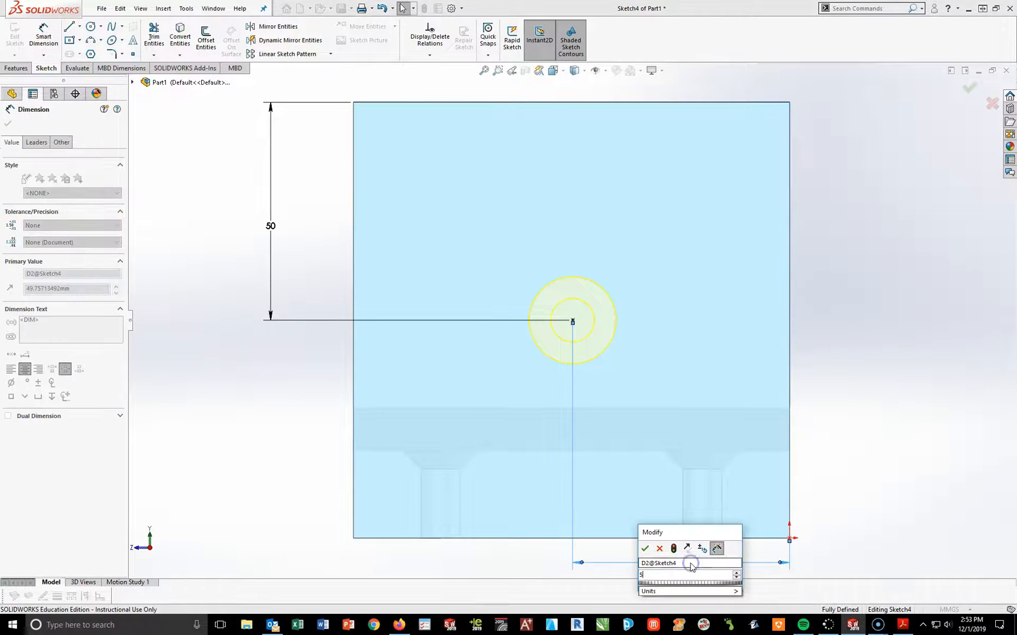
key(Return)
click(896, 489)
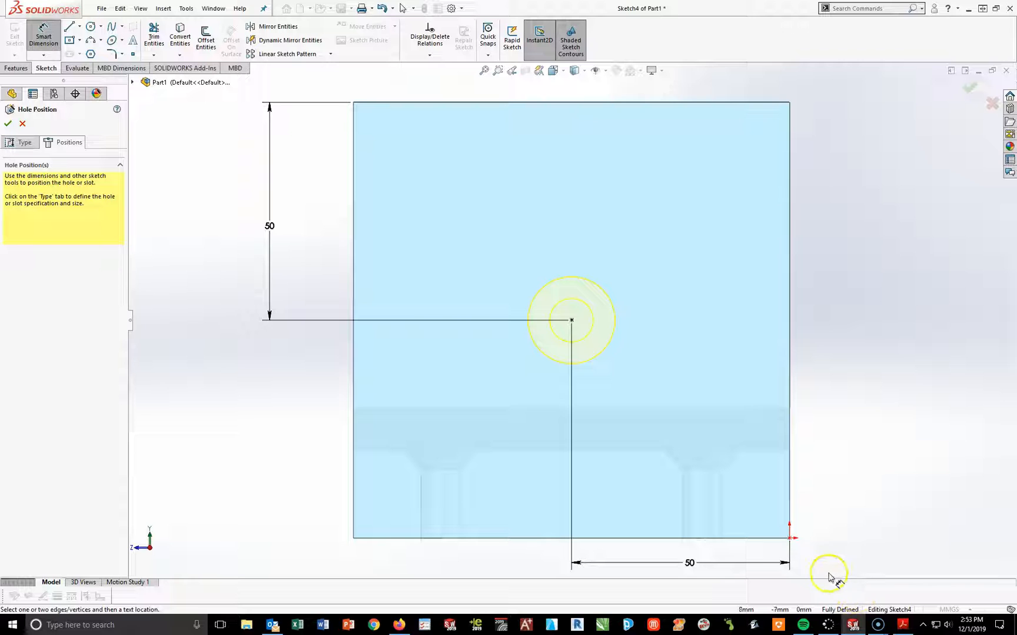
Finish the counterbored hole and show the part in trimetric view.
click(8, 125)
key(space)
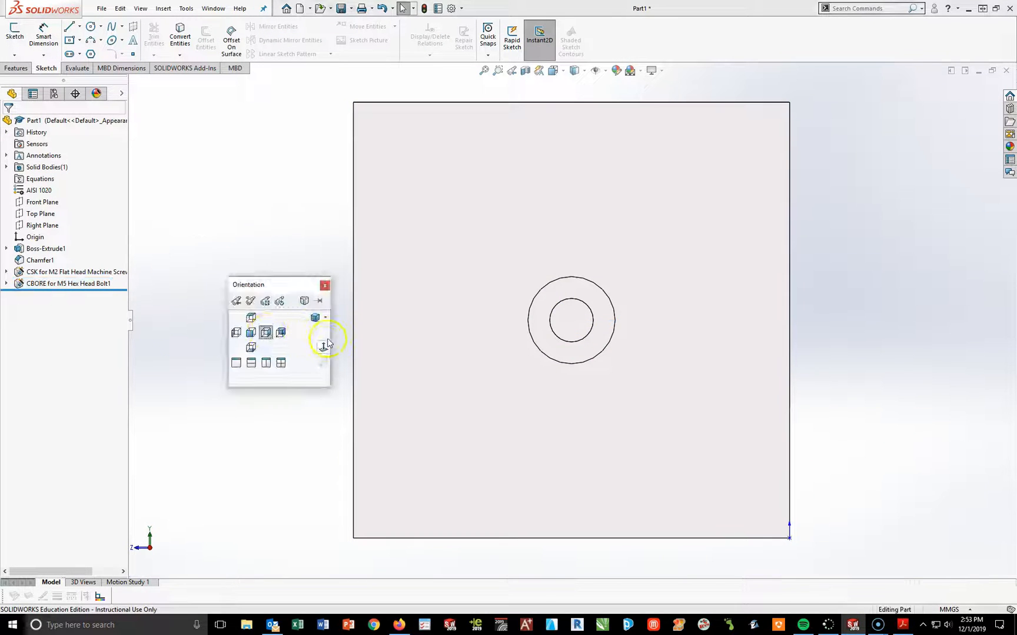
click(315, 317)
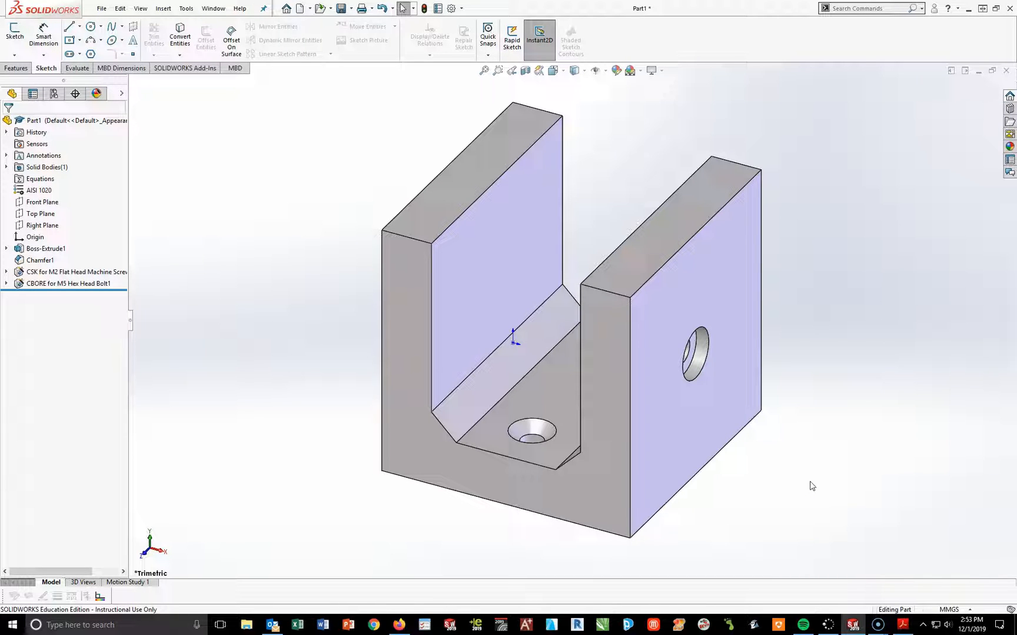
Switch to the PDF drawing in Acrobat Reader, examine the corner radius callout of the side wall, and return to SOLIDWORKS.
click(902, 624)
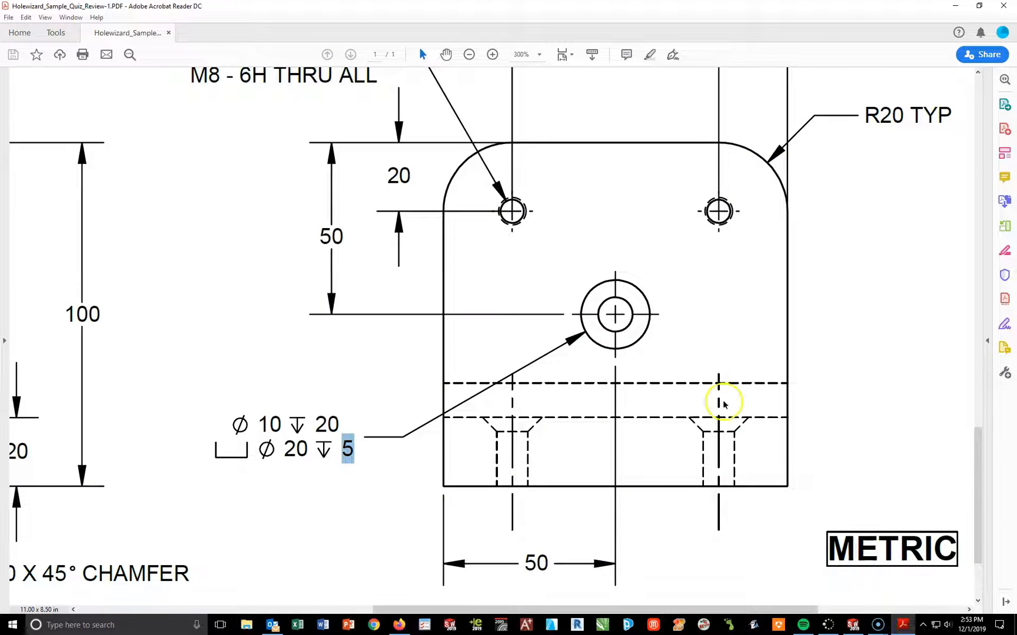
scroll(577, 334, up, 1)
scroll(577, 334, up, 1)
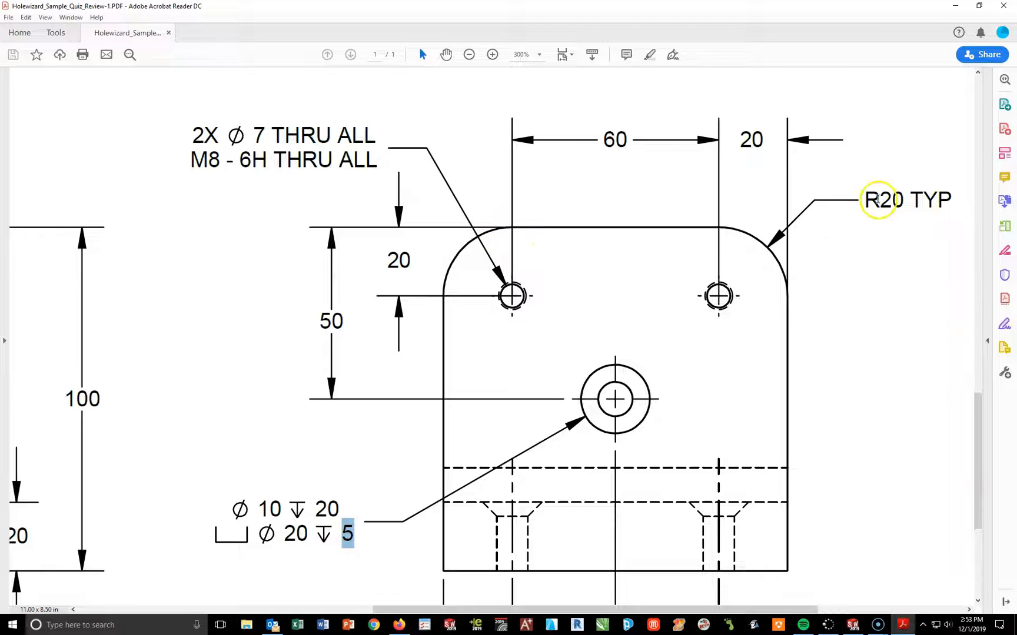
click(865, 200)
drag(865, 200, 914, 227)
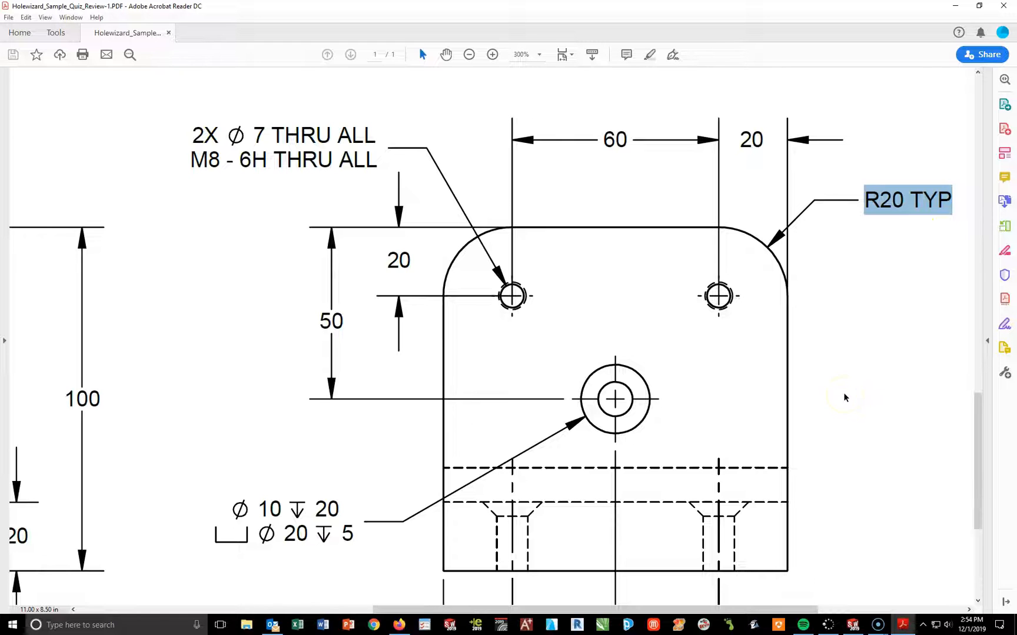
click(856, 627)
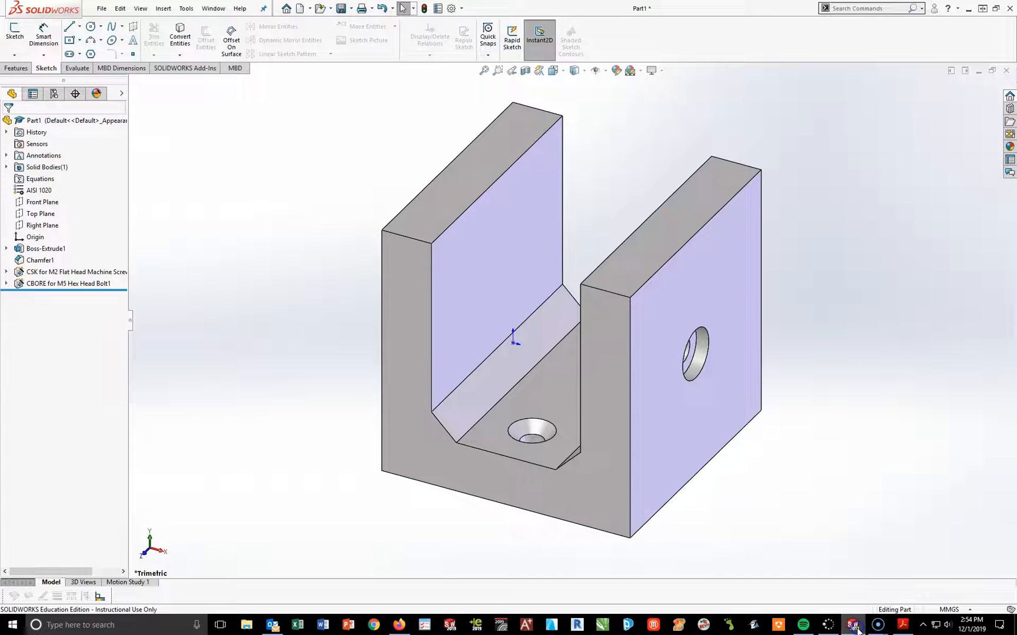
Fillet the four short top corner edges of both side walls with a symmetric 20 mm radius.
click(16, 69)
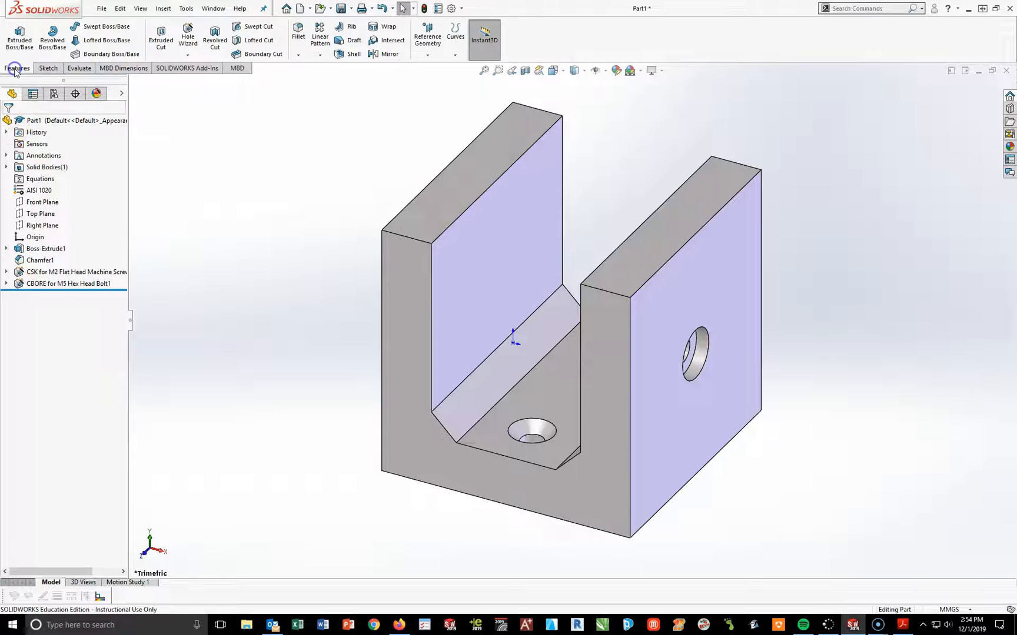
click(298, 31)
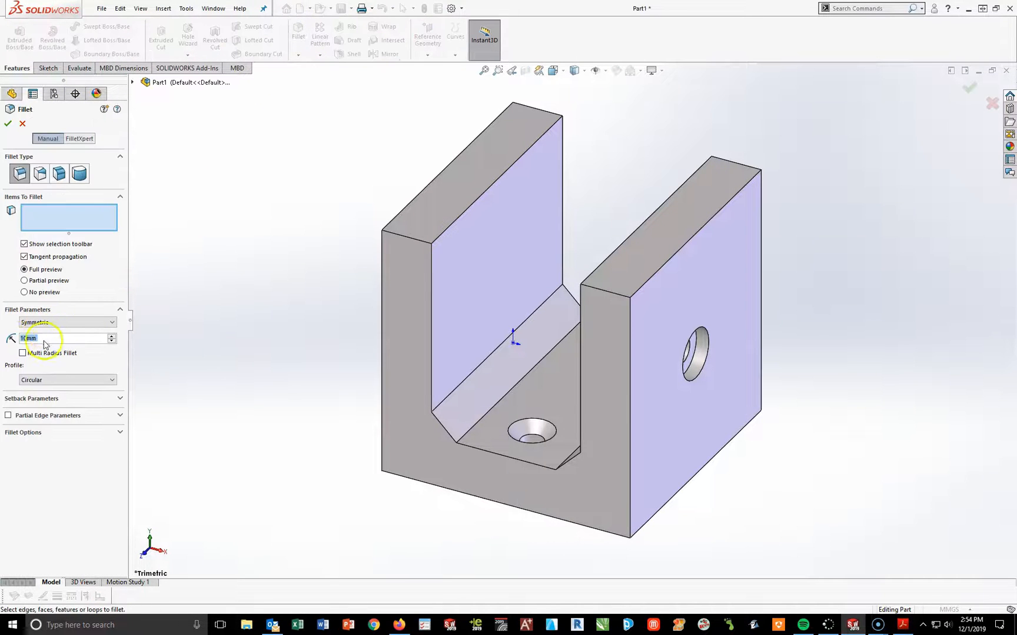
click(51, 339)
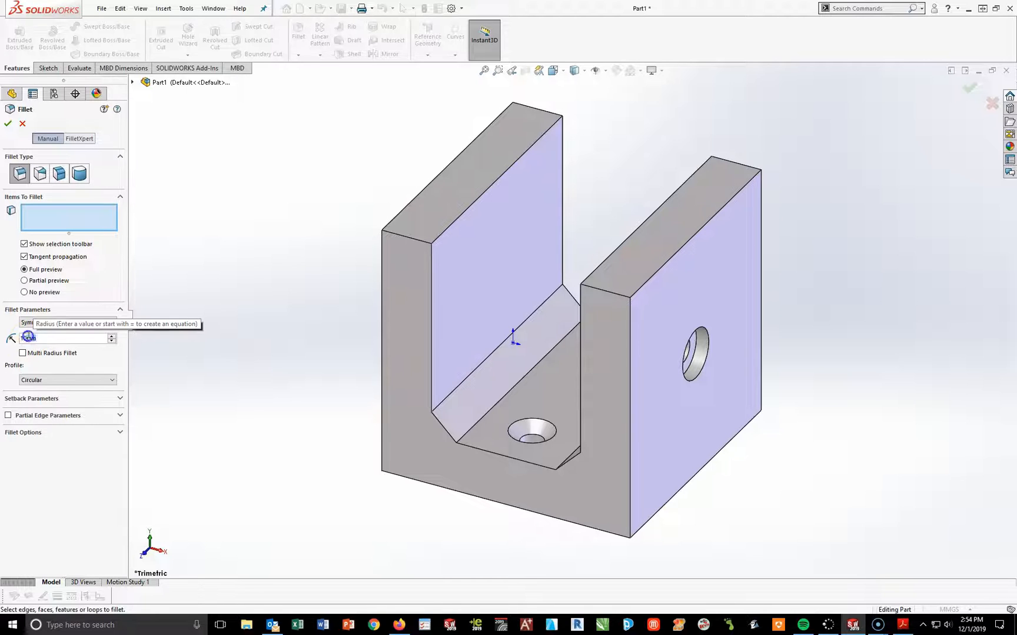
drag(28, 338, 13, 339)
text(20)
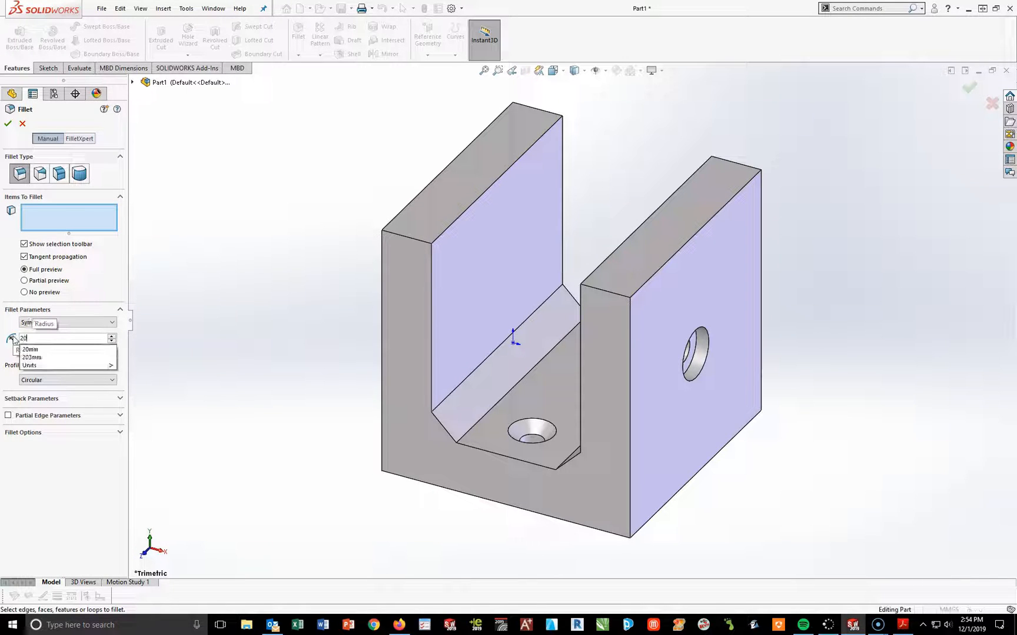
key(Return)
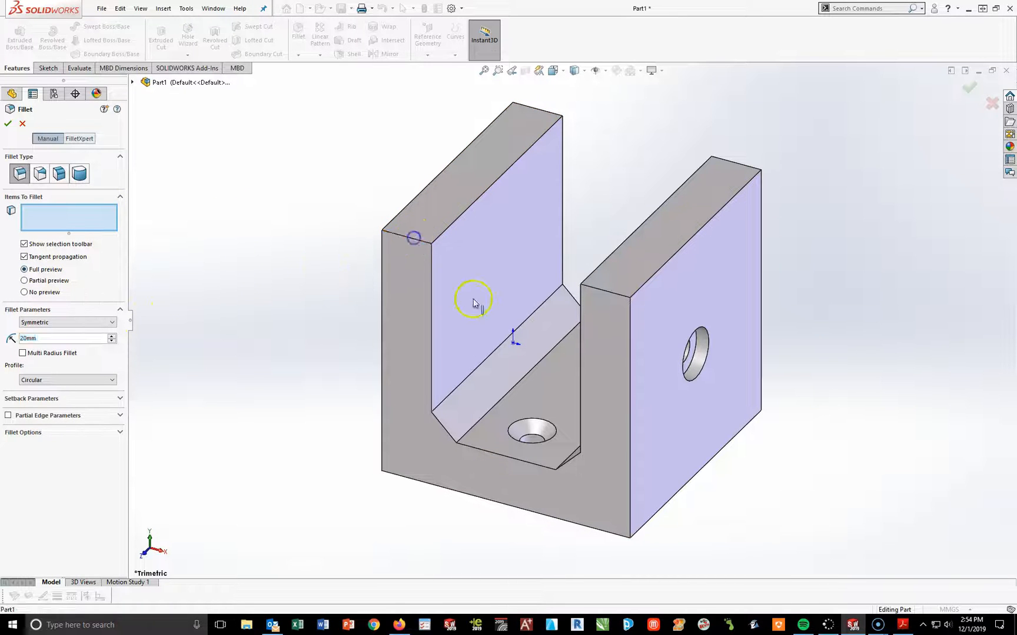
click(592, 289)
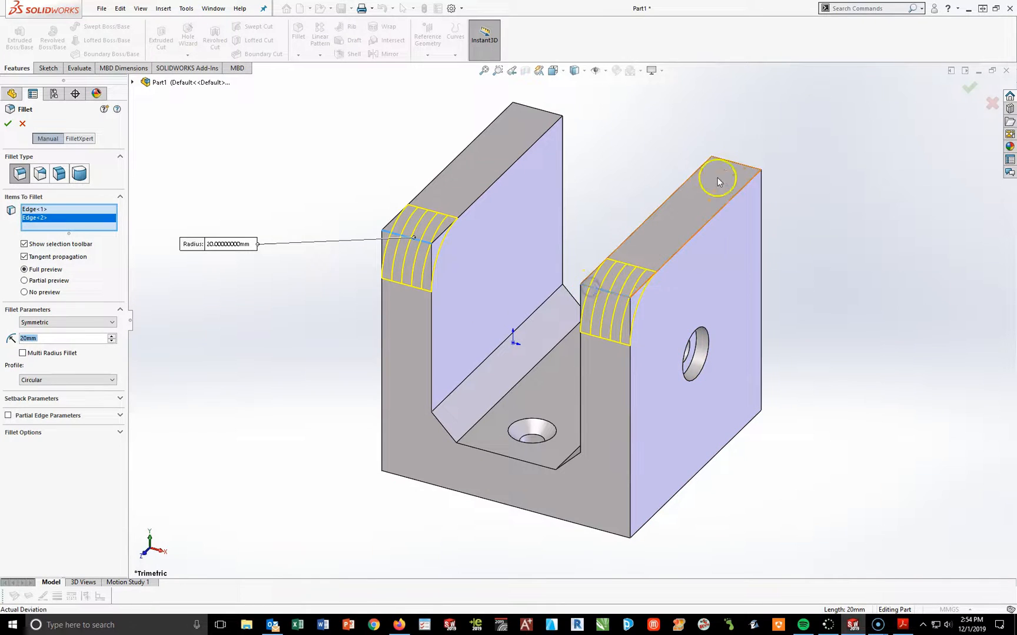
click(729, 165)
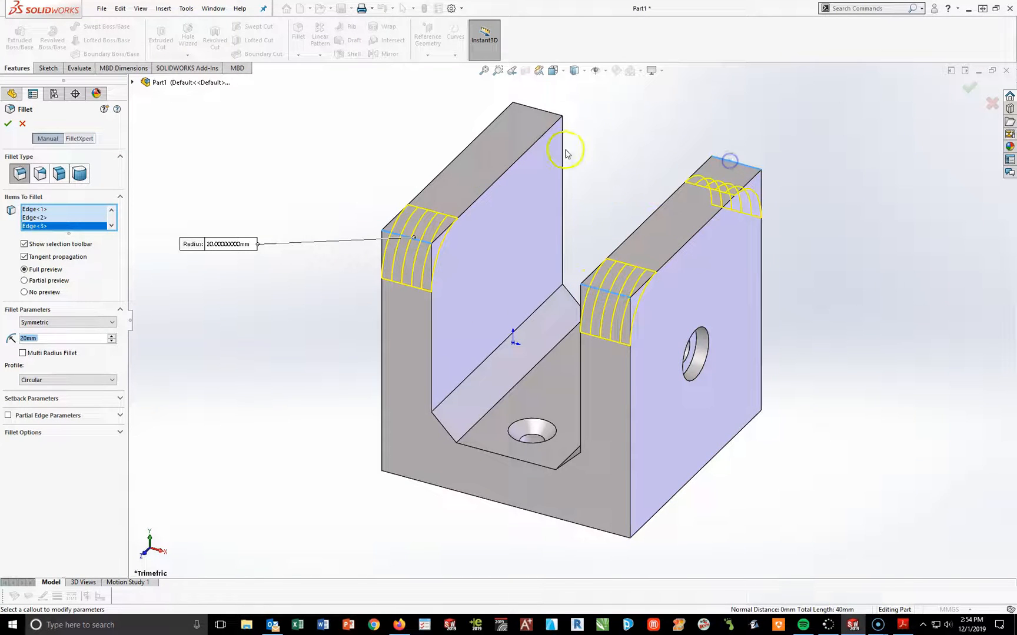
click(536, 106)
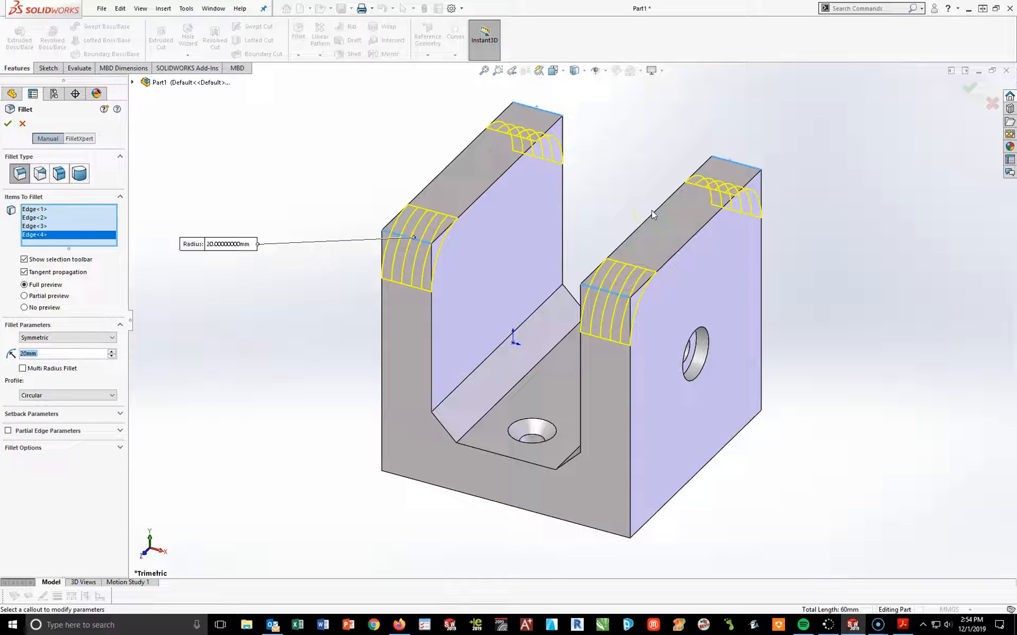
click(197, 184)
click(8, 123)
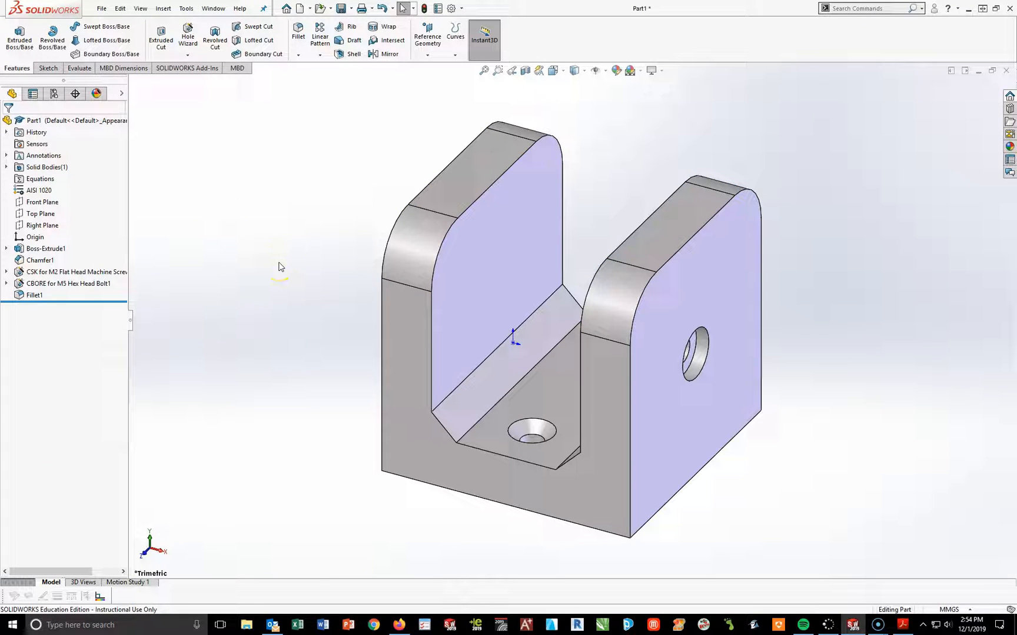
Switch to the PDF drawing in Acrobat Reader and examine the bracket's pictorial and orthographic views for the remaining holes.
click(903, 625)
scroll(629, 468, up, 1)
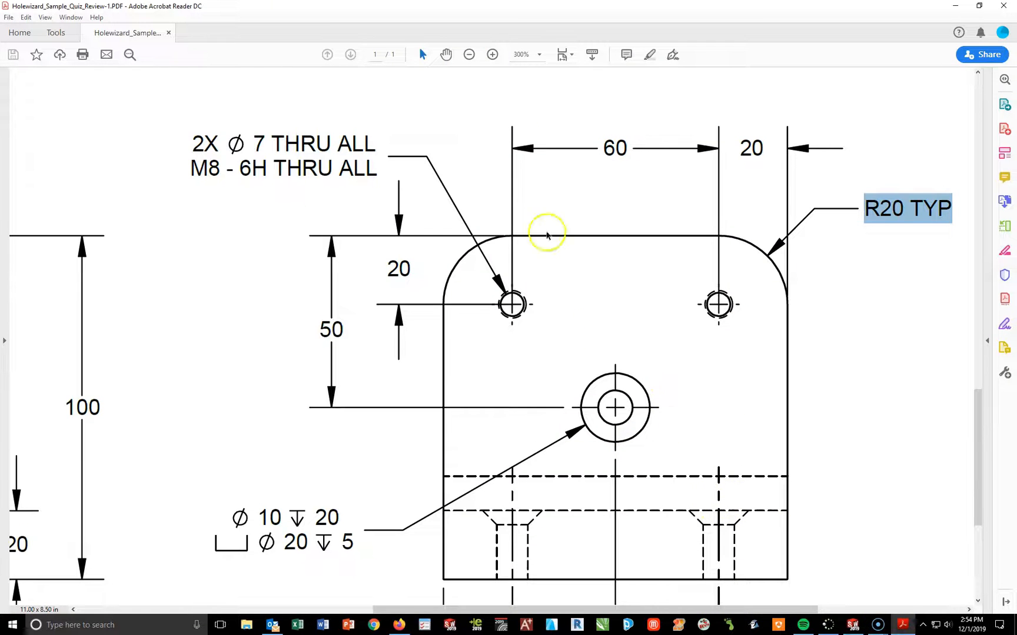
click(469, 54)
click(469, 54)
click(468, 54)
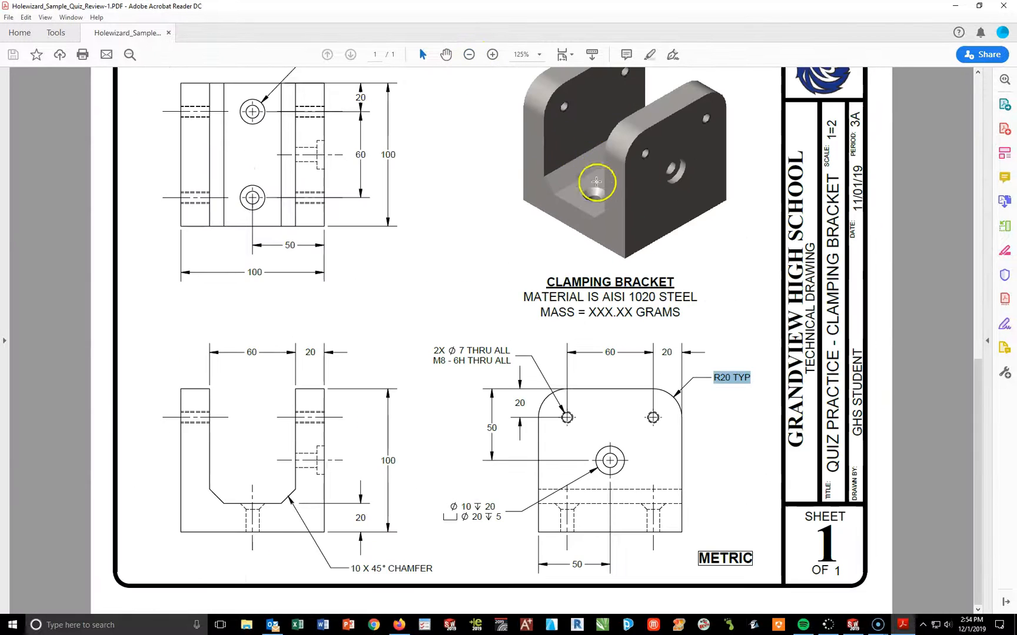
scroll(647, 328, up, 1)
scroll(650, 306, up, 2)
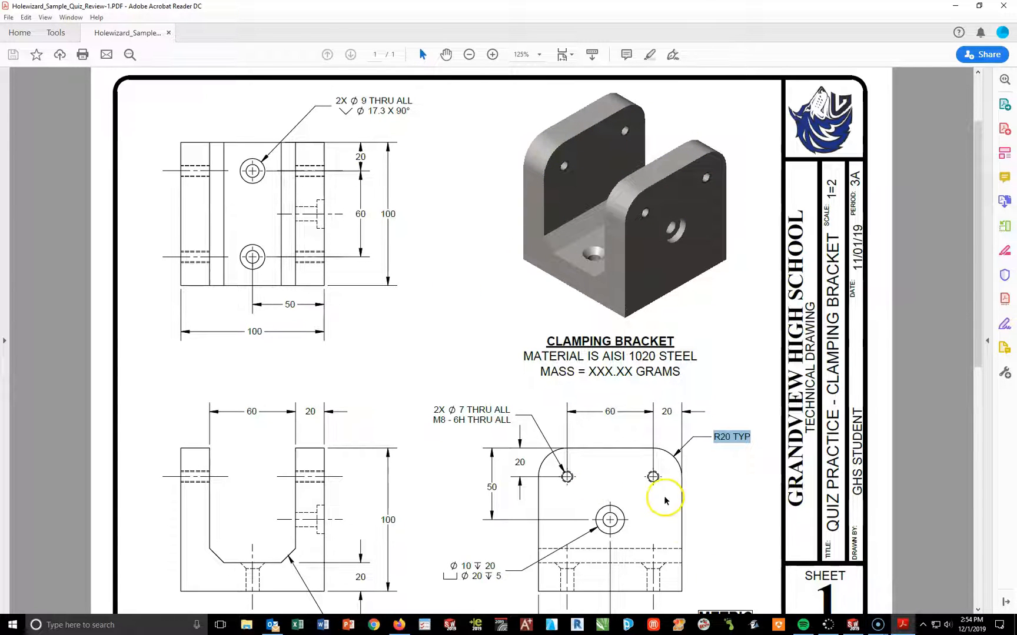
Examine the tapped-hole callout and hole location dimensions on the drawing's side view, and return to SOLIDWORKS.
scroll(617, 483, down, 2)
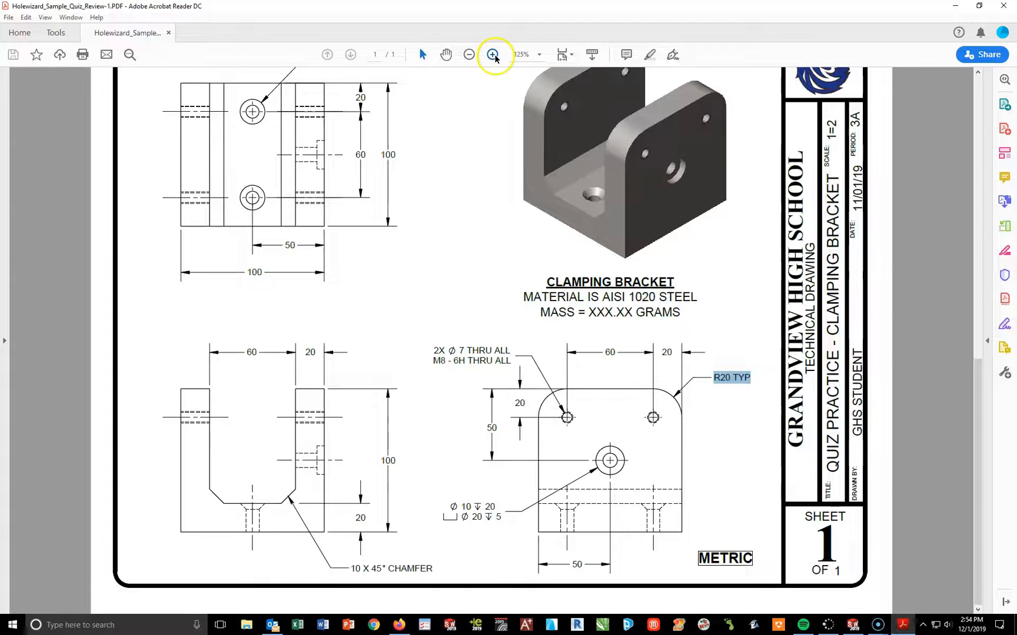
click(493, 55)
click(493, 55)
scroll(499, 518, down, 2)
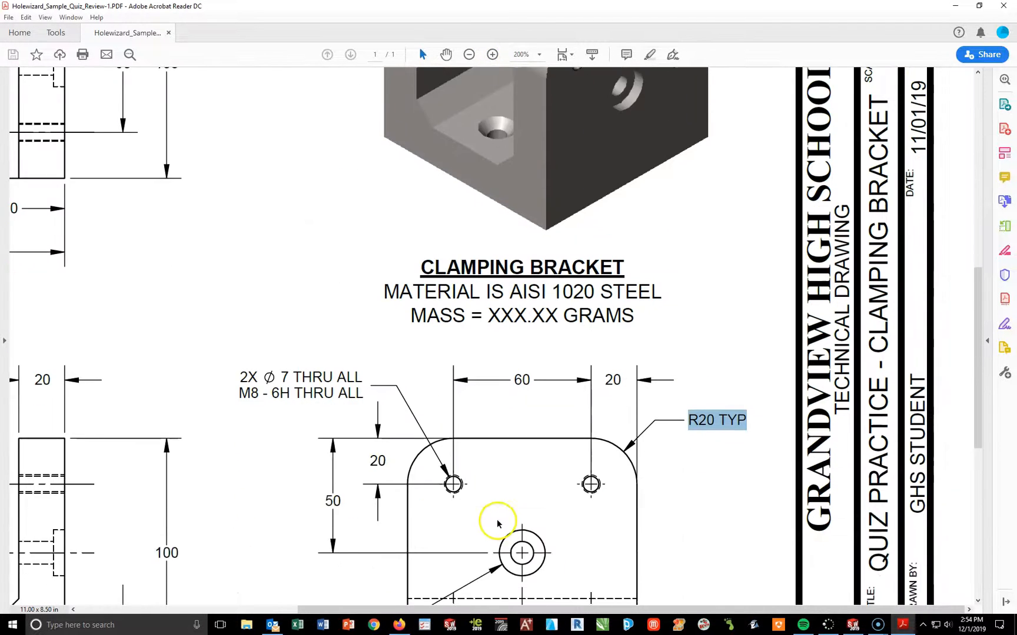
scroll(497, 524, down, 4)
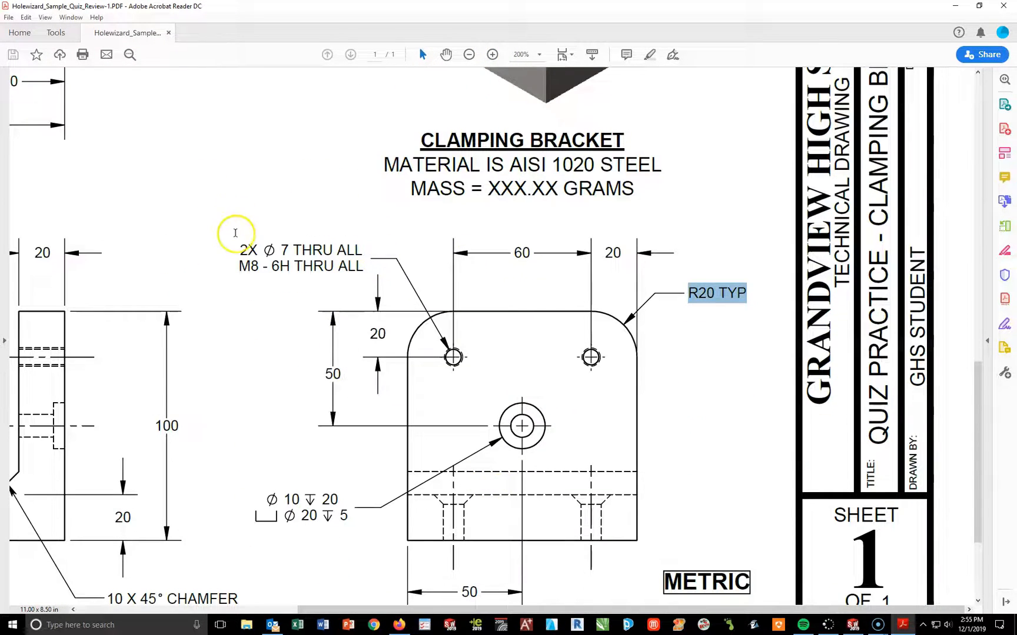
mouse_move(256, 252)
mouse_down()
mouse_move(240, 253)
mouse_move(265, 258)
mouse_move(273, 246)
mouse_up()
click(287, 253)
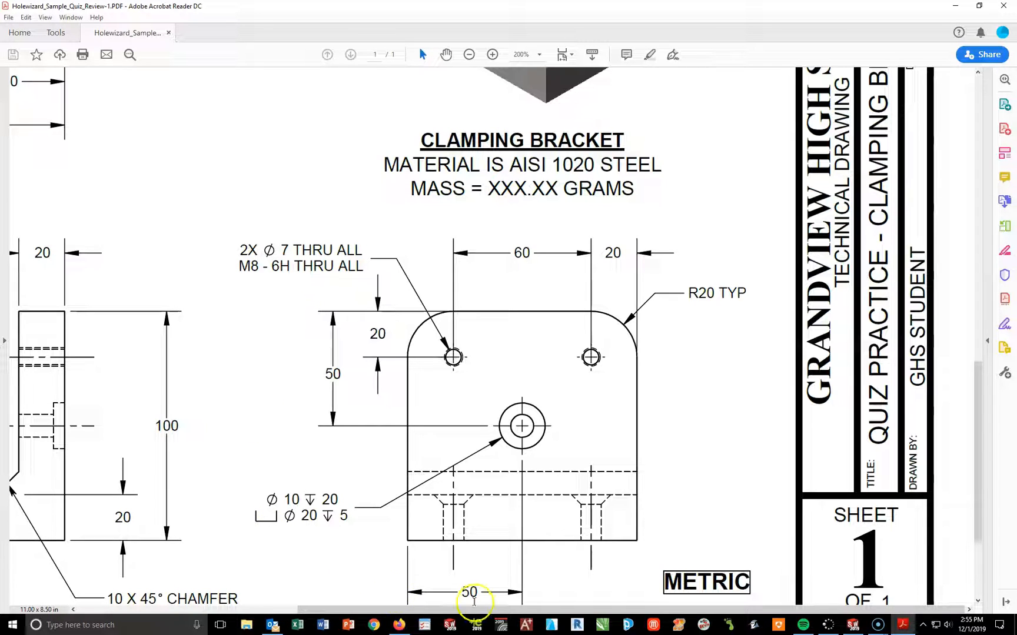
click(530, 427)
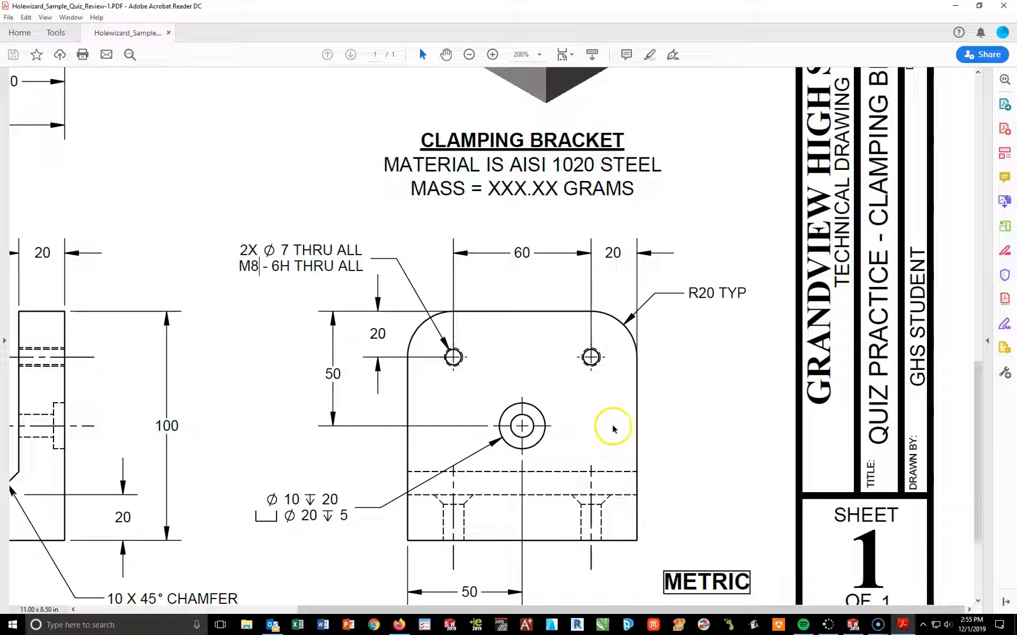
click(852, 628)
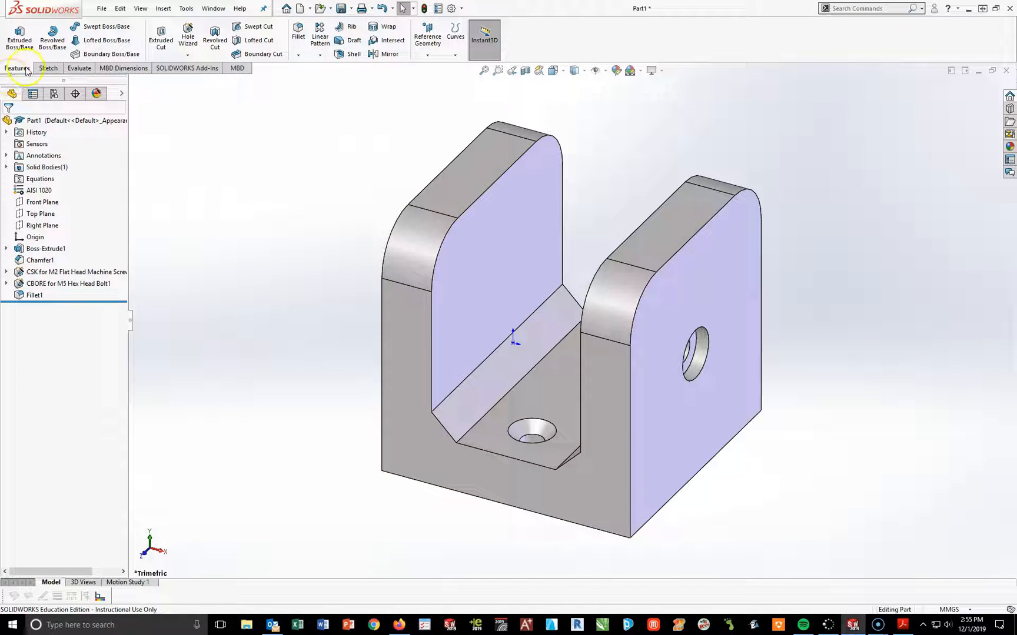
Start a straight tap in the Hole Wizard, reset custom sizing to the defaults, and choose the Tapped hole type.
click(186, 34)
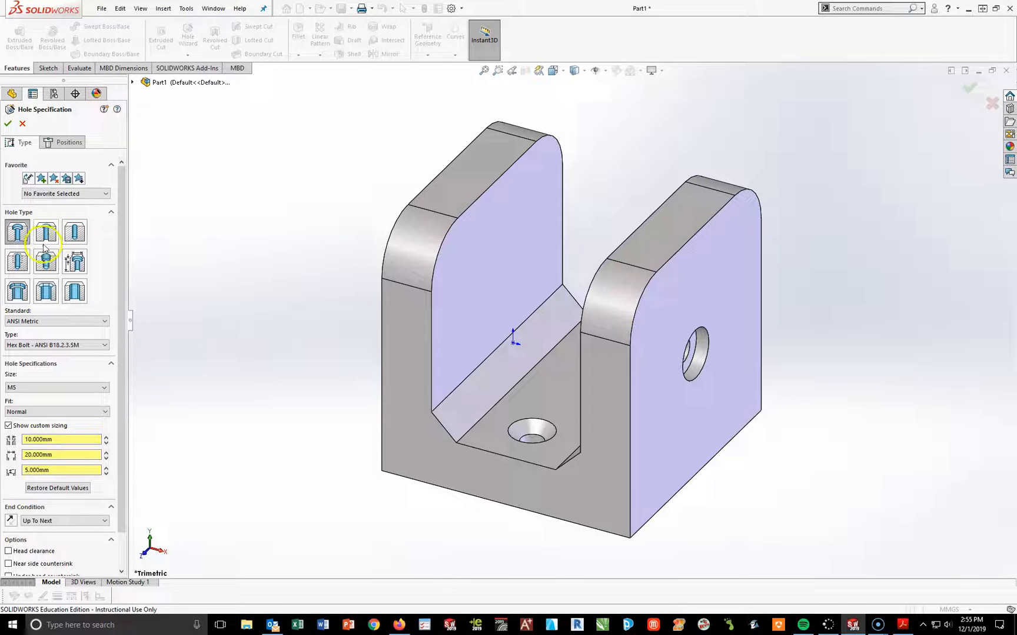
click(16, 262)
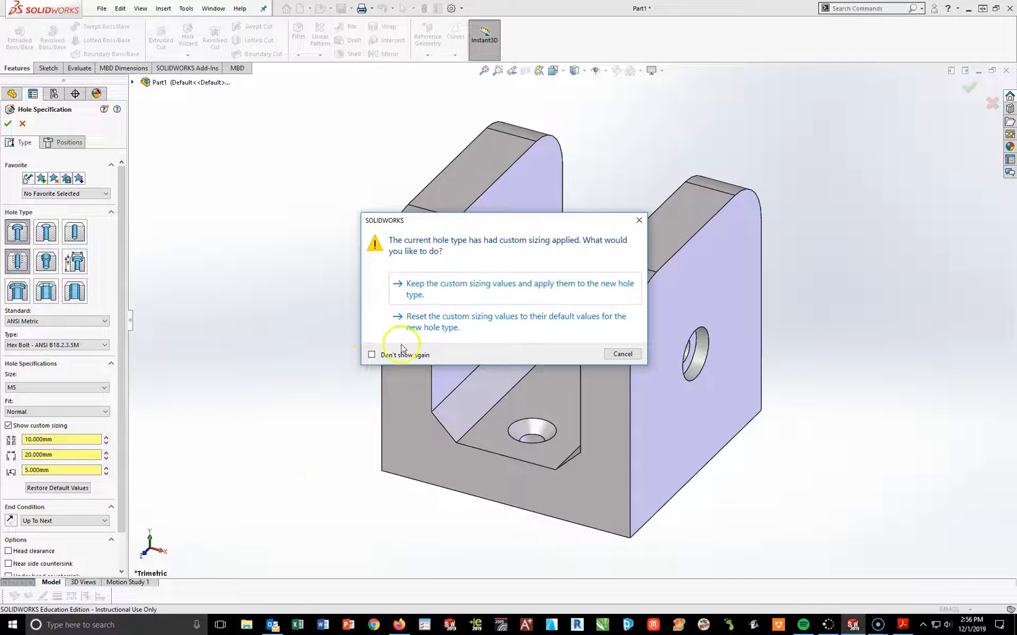
click(431, 319)
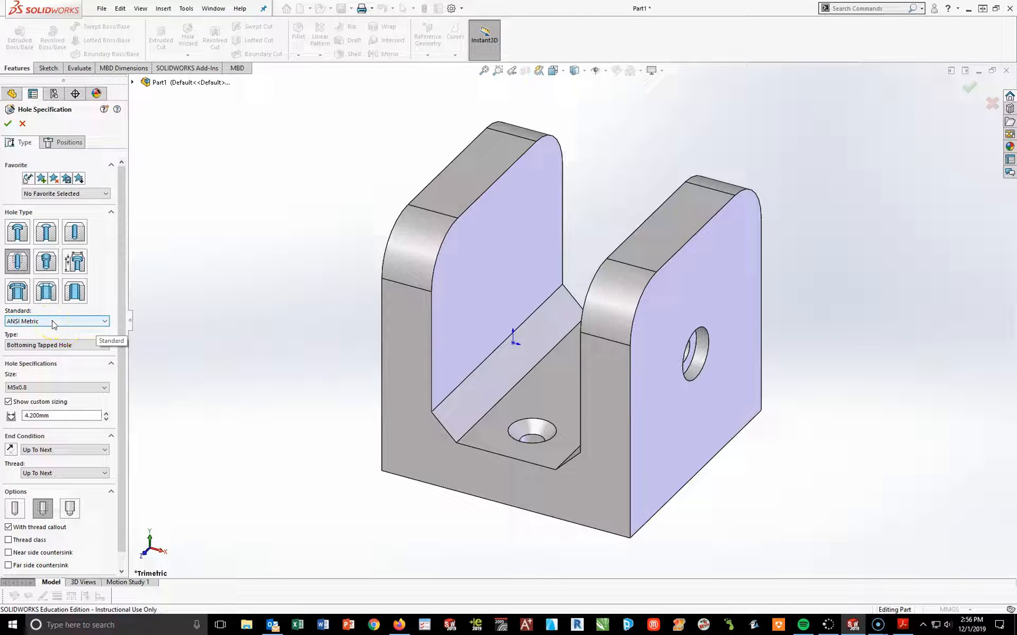
click(103, 345)
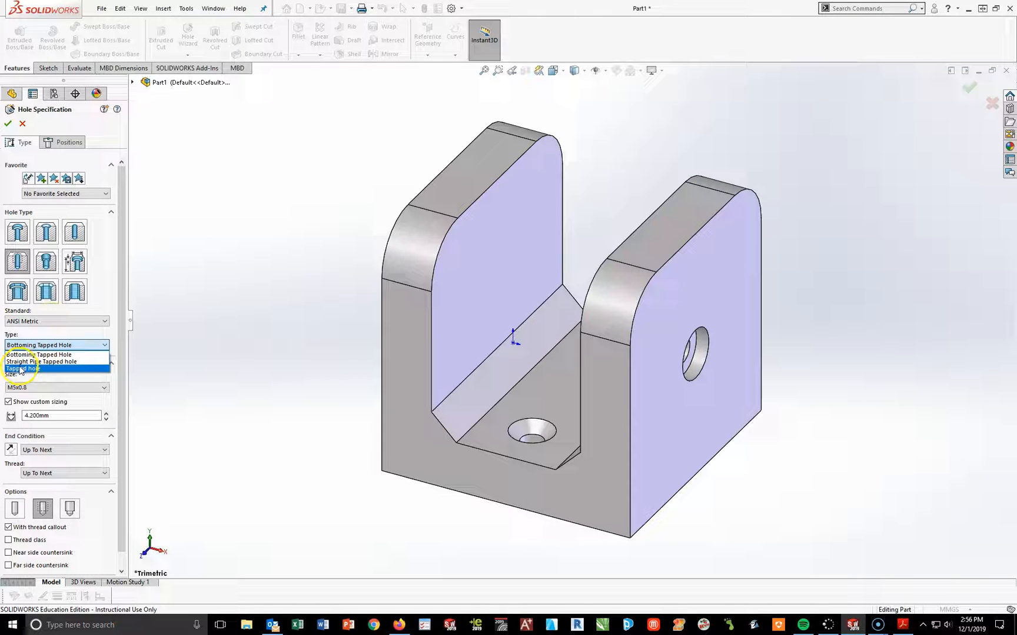
click(20, 369)
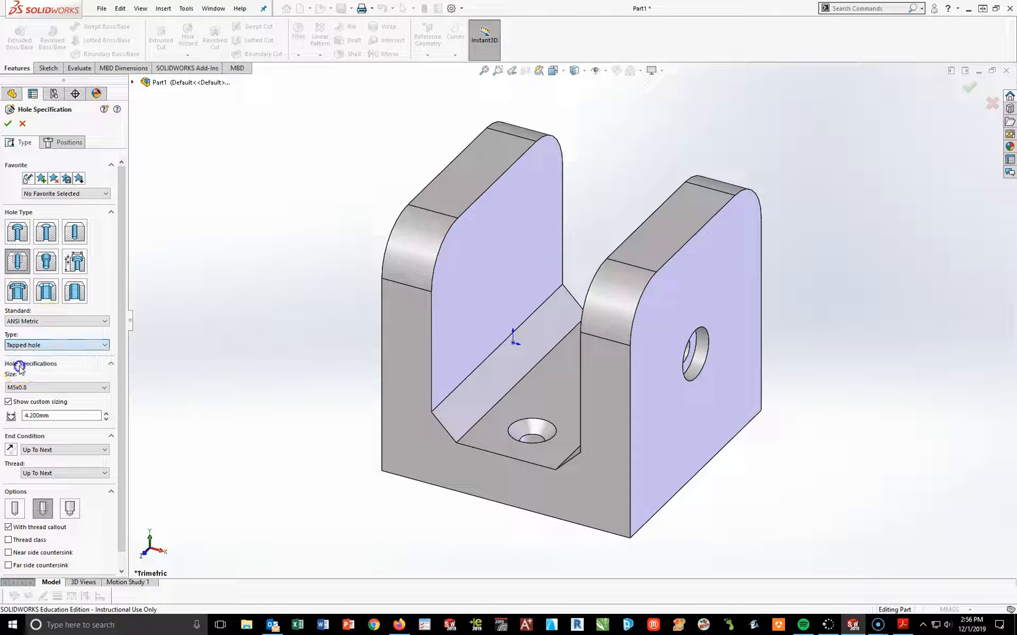
Set the tapped hole's size to M8x1.0 and its end condition to Through All.
click(104, 388)
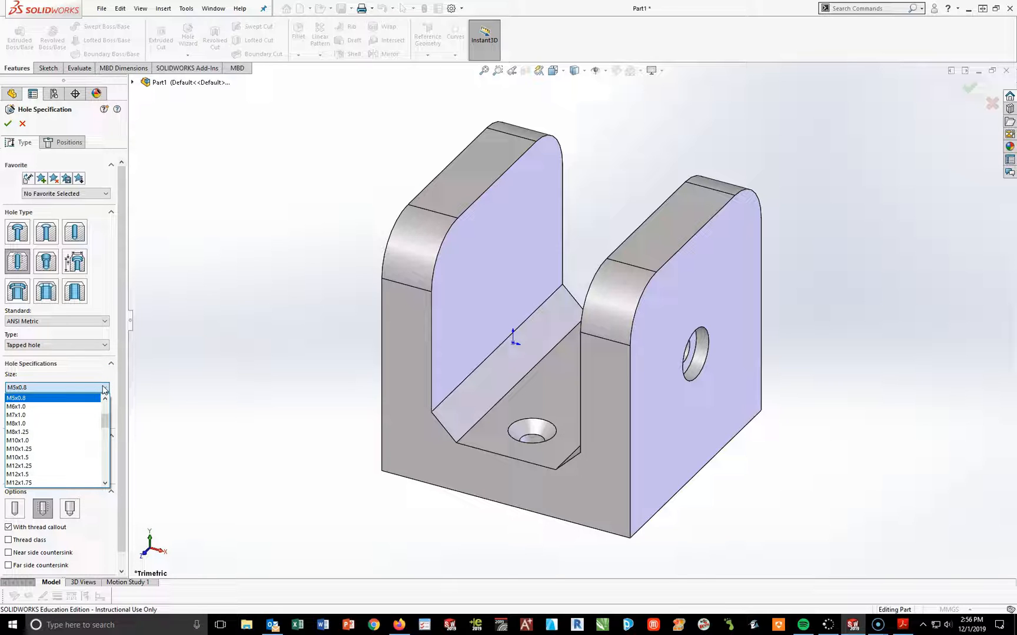
click(20, 425)
click(50, 415)
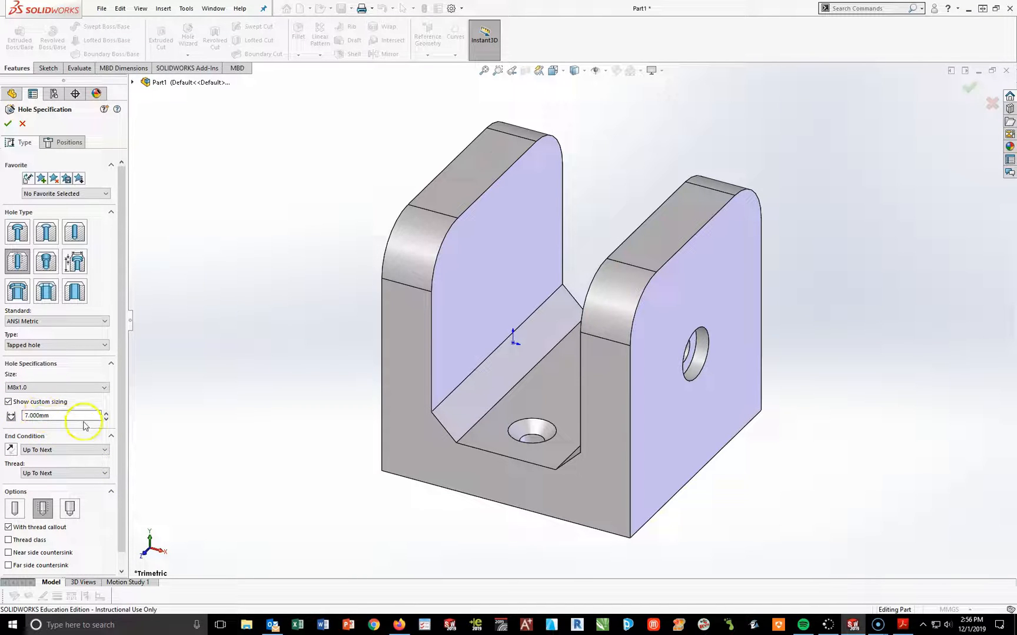
click(102, 451)
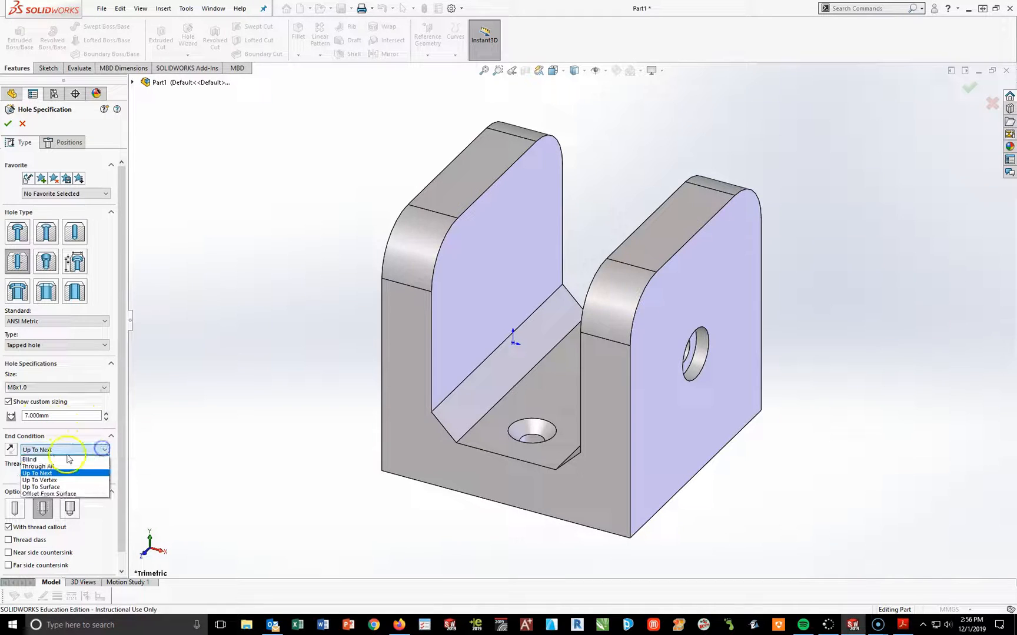
click(48, 465)
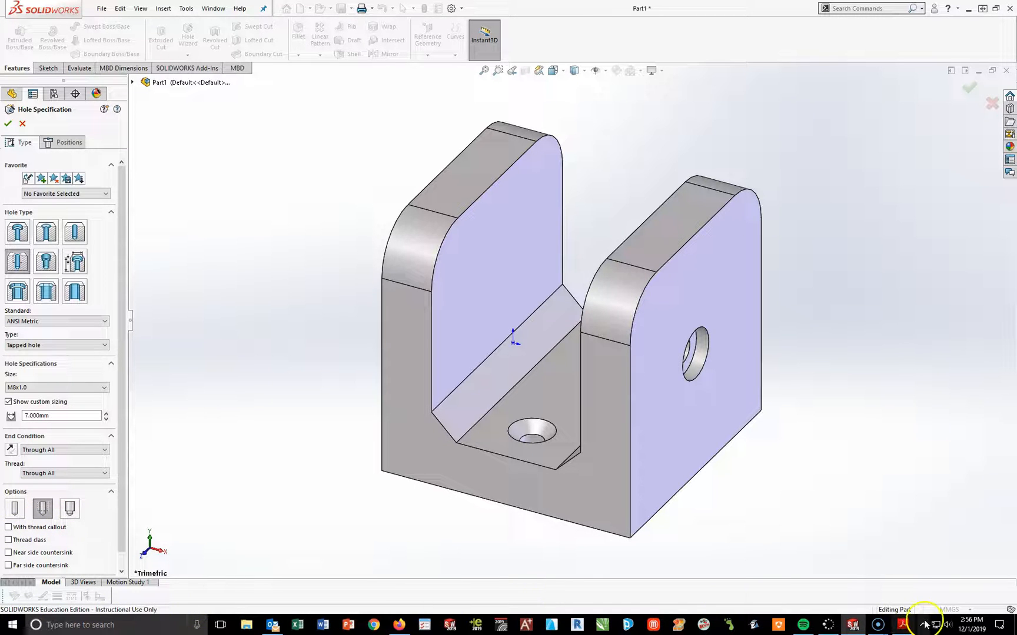
Check the tapped-hole locations on the PDF drawing, and place two hole points near the upper corners of the counterbored side face, viewed normal to it.
click(903, 625)
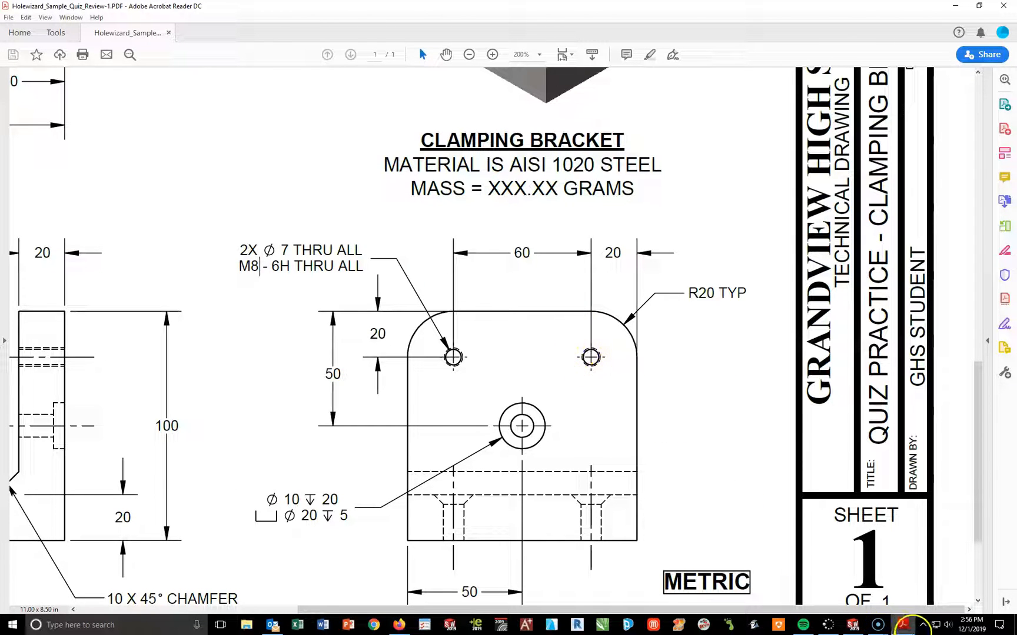
click(902, 626)
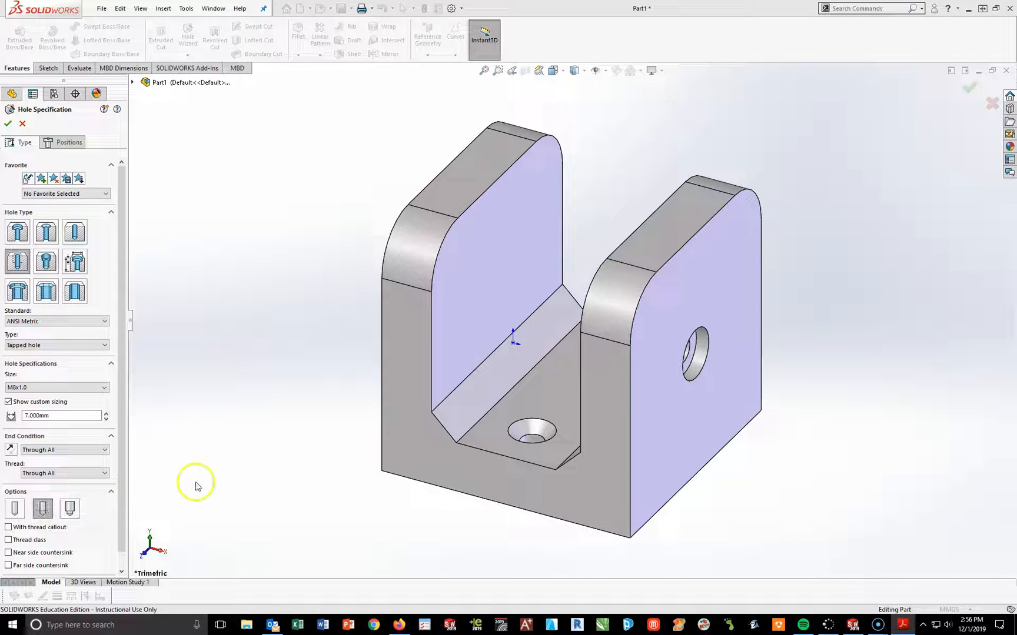
click(72, 147)
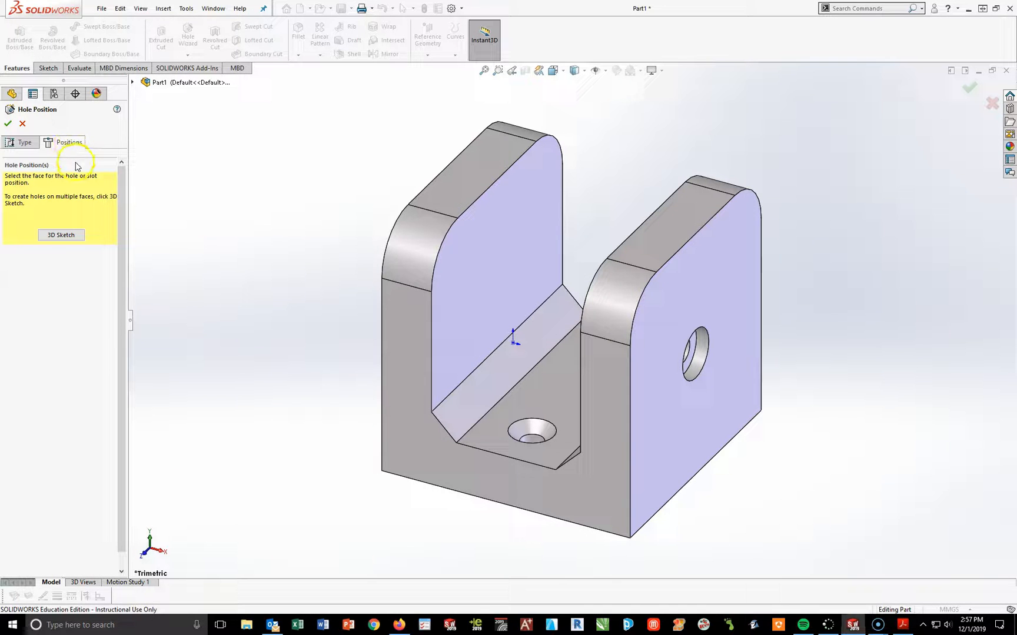
click(662, 344)
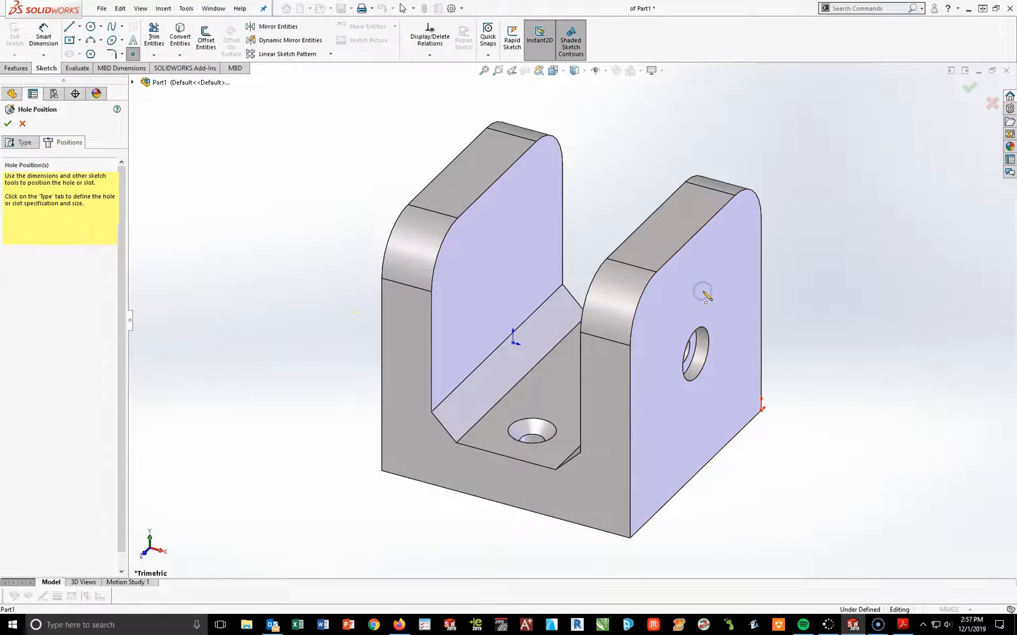
key(space)
click(712, 316)
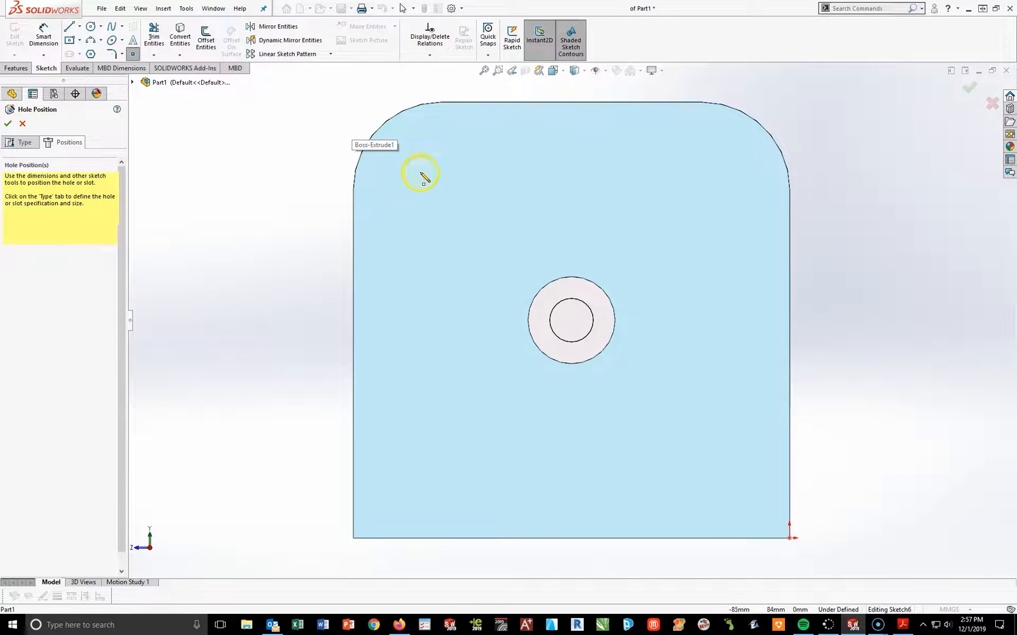
click(414, 168)
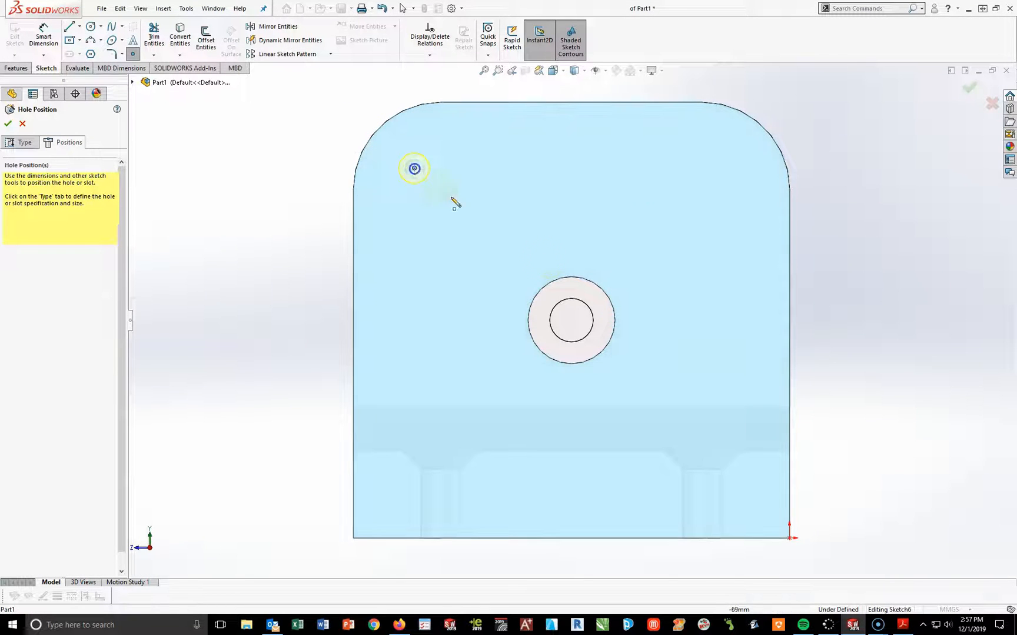
click(730, 163)
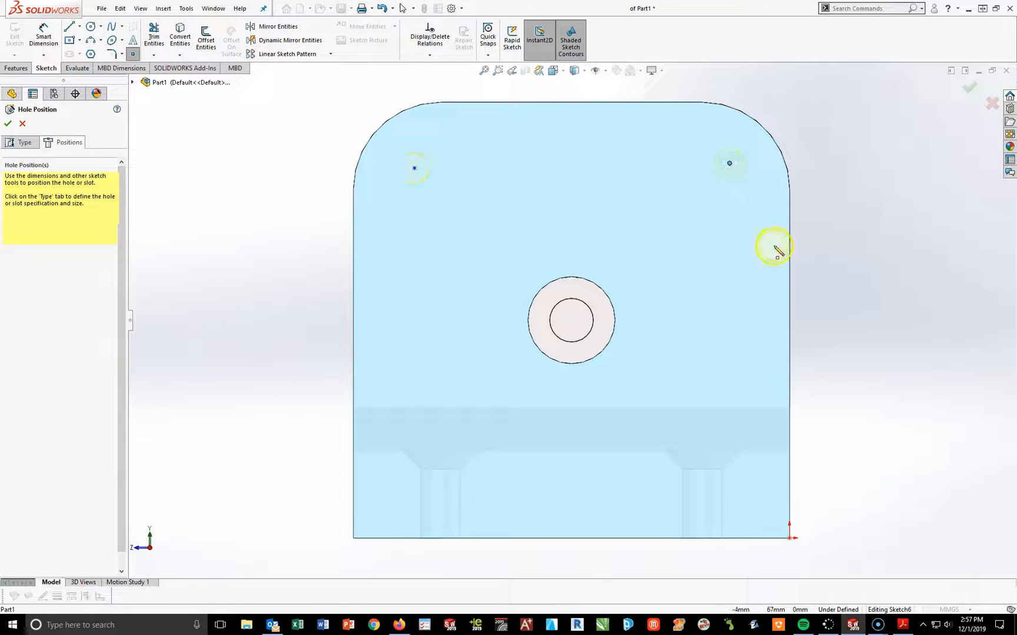
key(Escape)
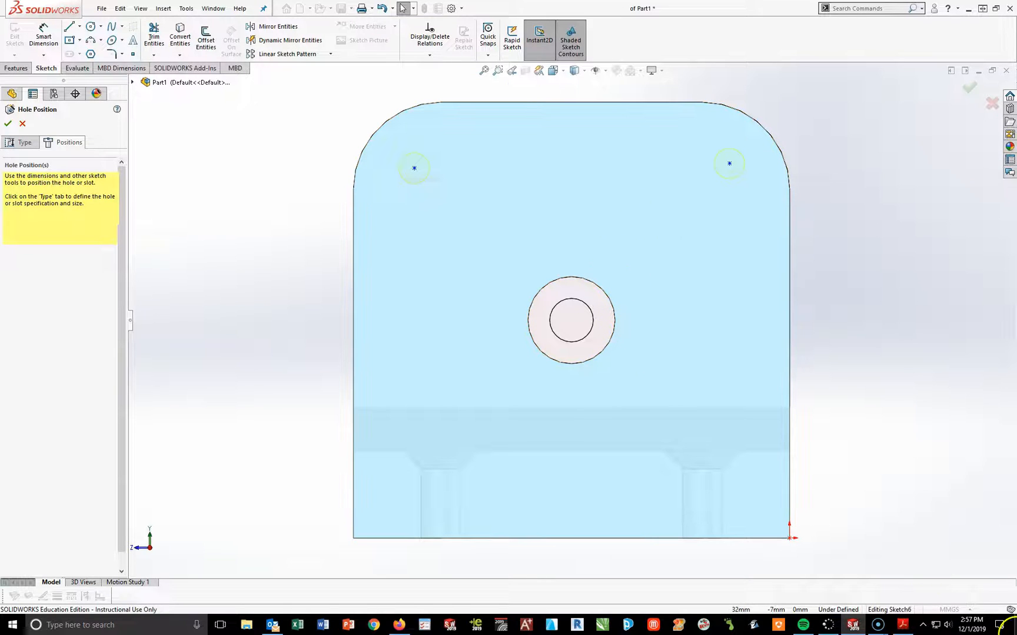
Check the tapped-hole locations on the PDF drawing, and dimension the left hole point 20 mm below the bracket's top edge.
click(902, 625)
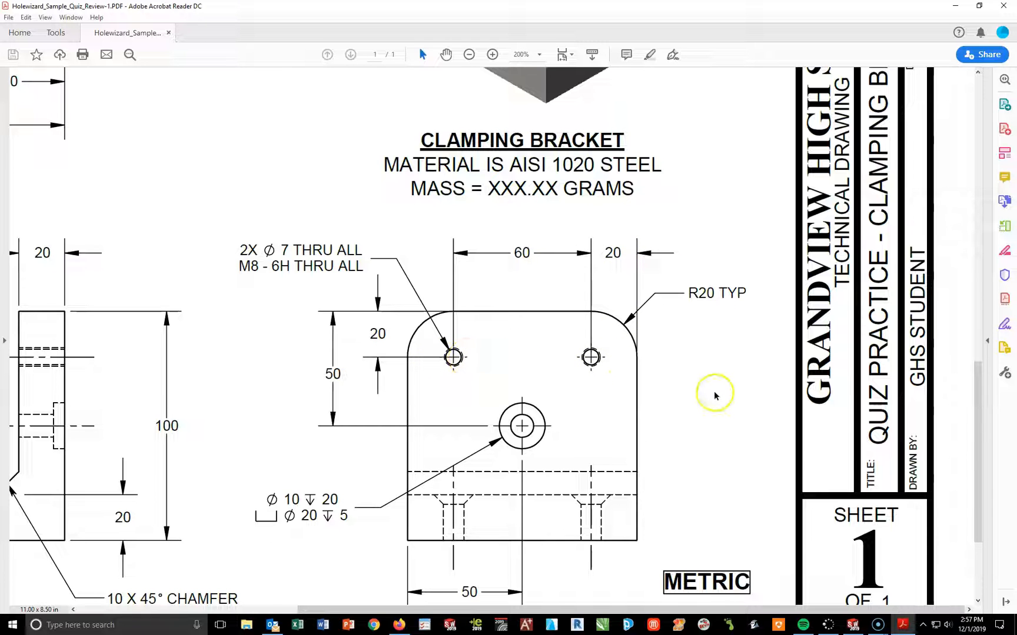
click(853, 627)
click(39, 38)
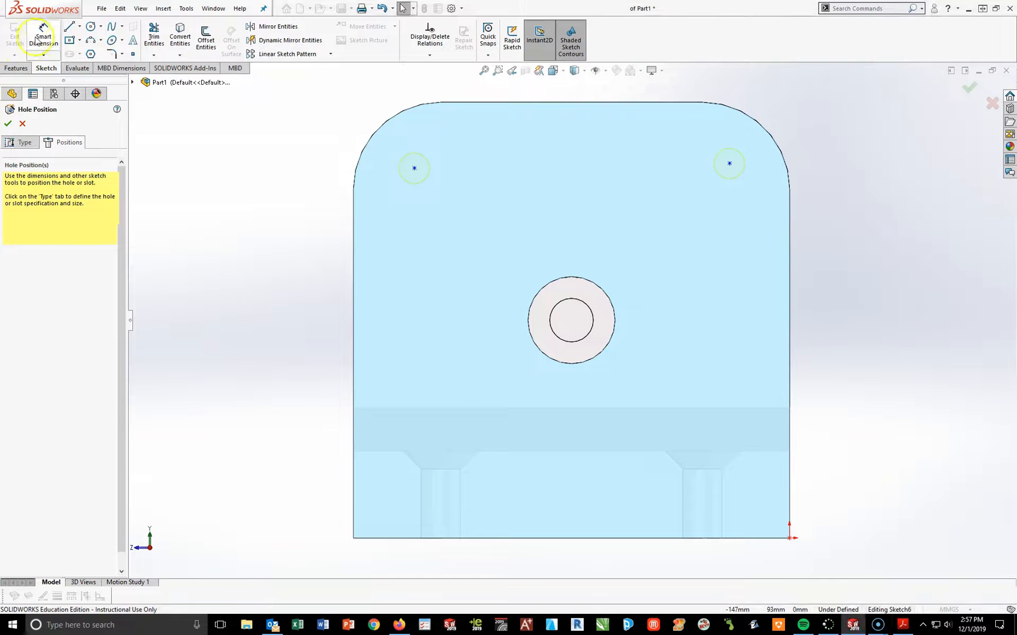
click(414, 170)
click(455, 103)
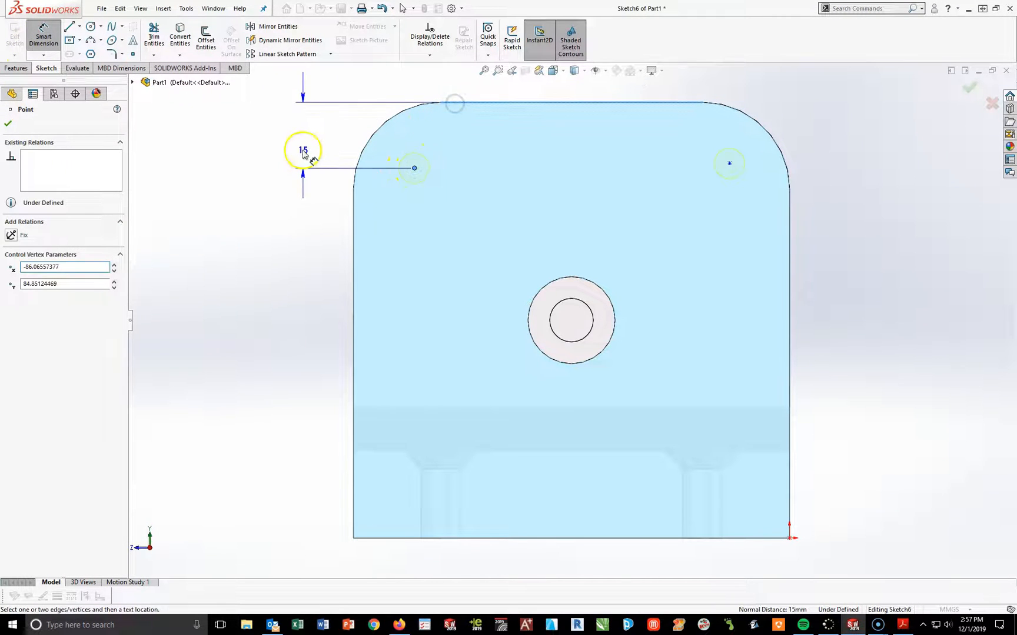
click(299, 147)
text(20)
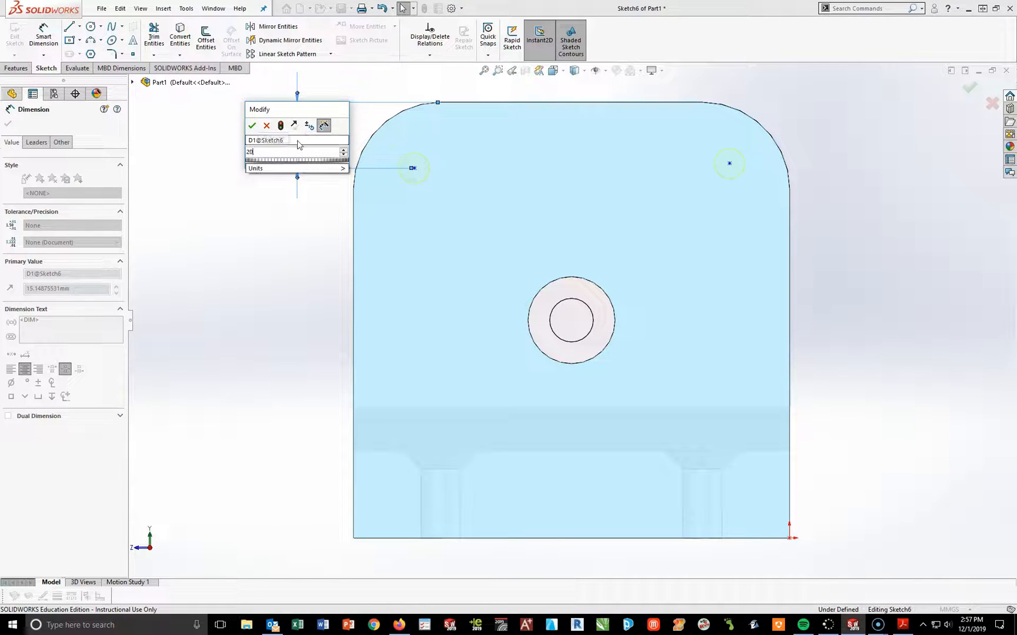
key(Return)
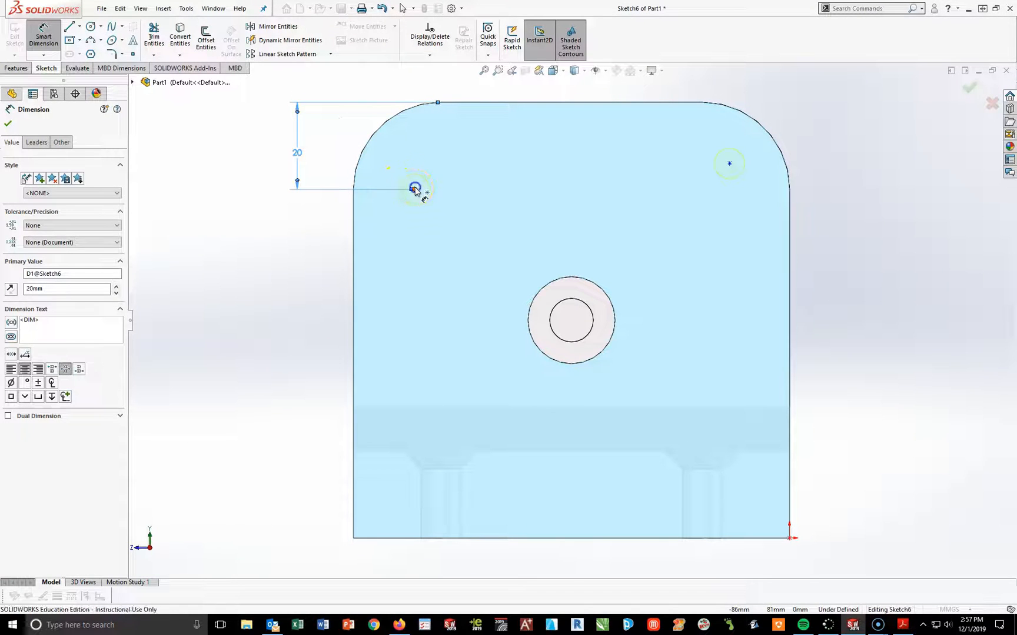
Dimension the horizontal spacing between the two tapped-hole points as 60 mm.
click(415, 189)
click(729, 164)
key(z)
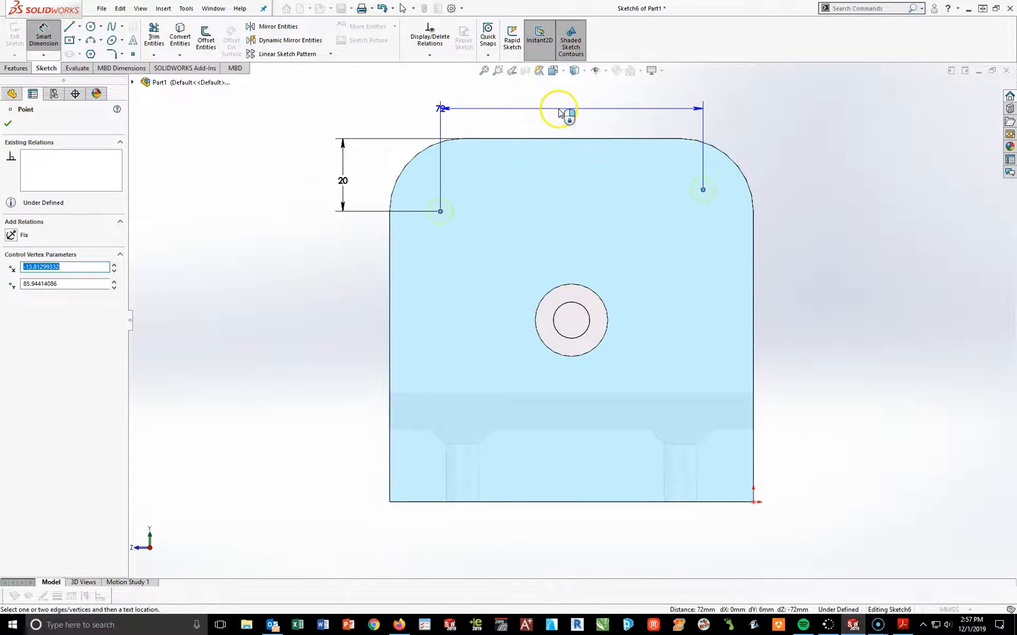
click(558, 112)
text(60)
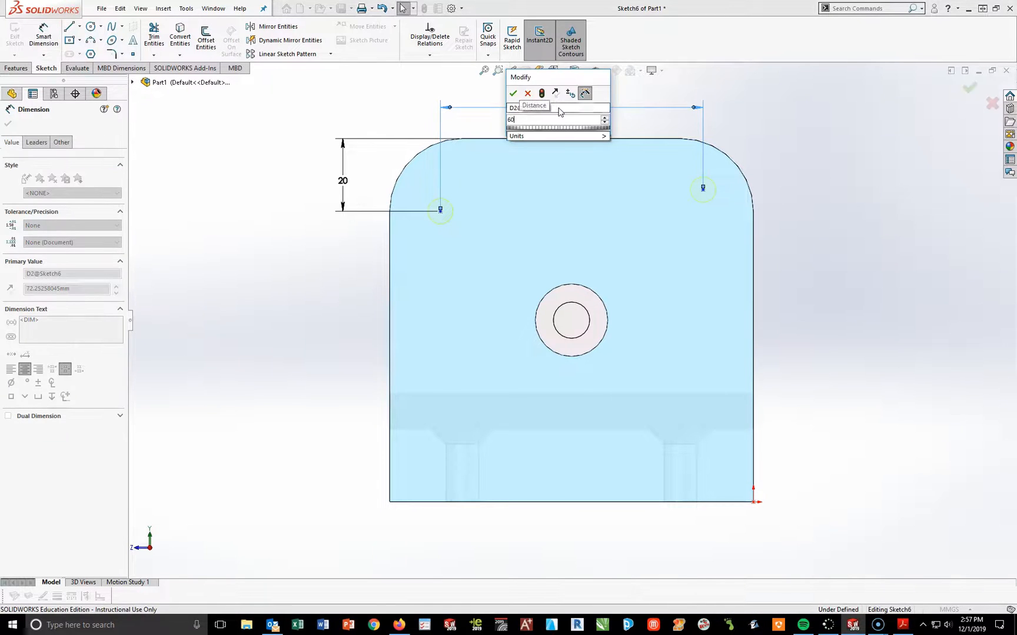
key(Return)
Dimension the right tapped-hole point 20 mm from the face's right vertical edge.
click(658, 193)
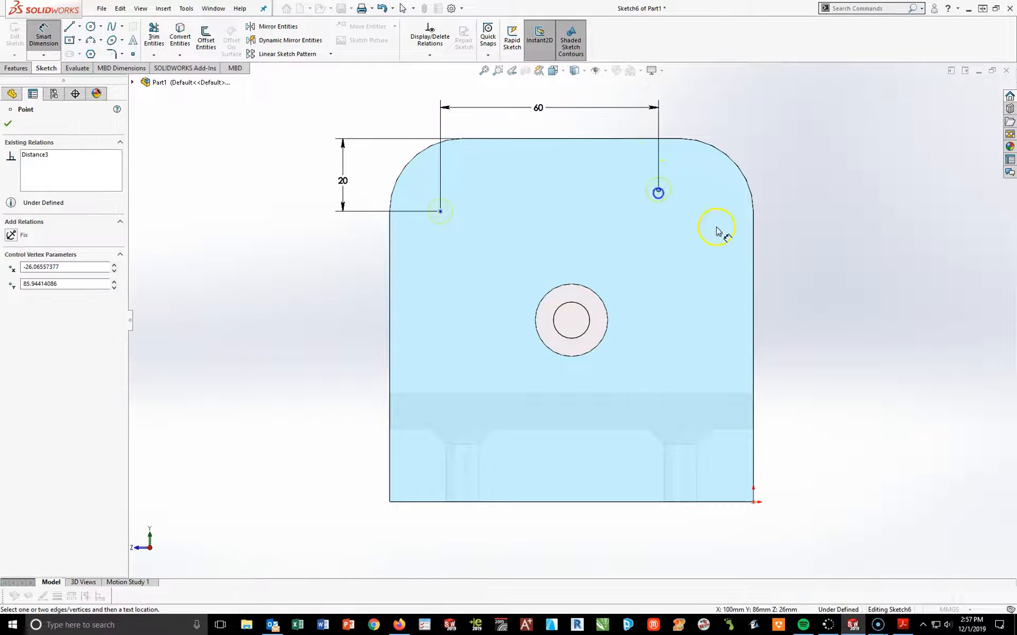
click(754, 245)
click(714, 109)
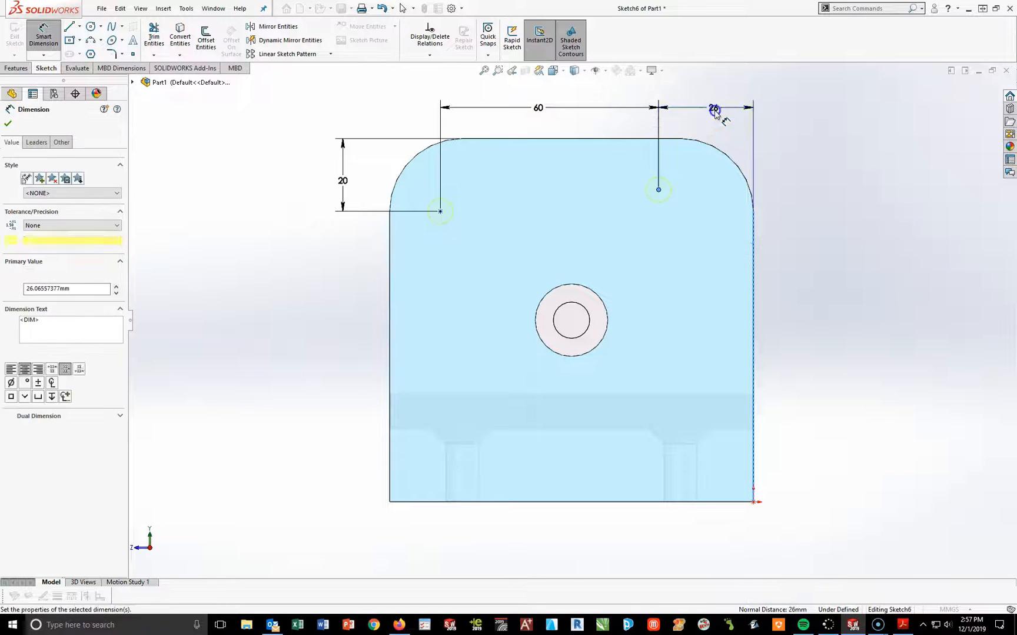
text(20)
key(Return)
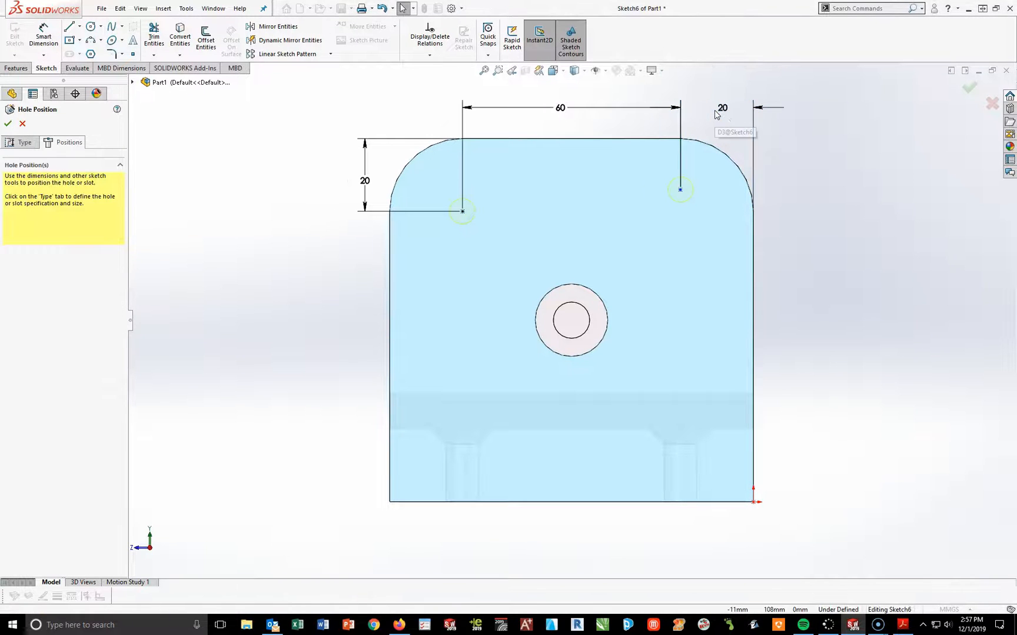
Add a horizontal relation between the two tapped-hole points to align them at the same height.
click(587, 242)
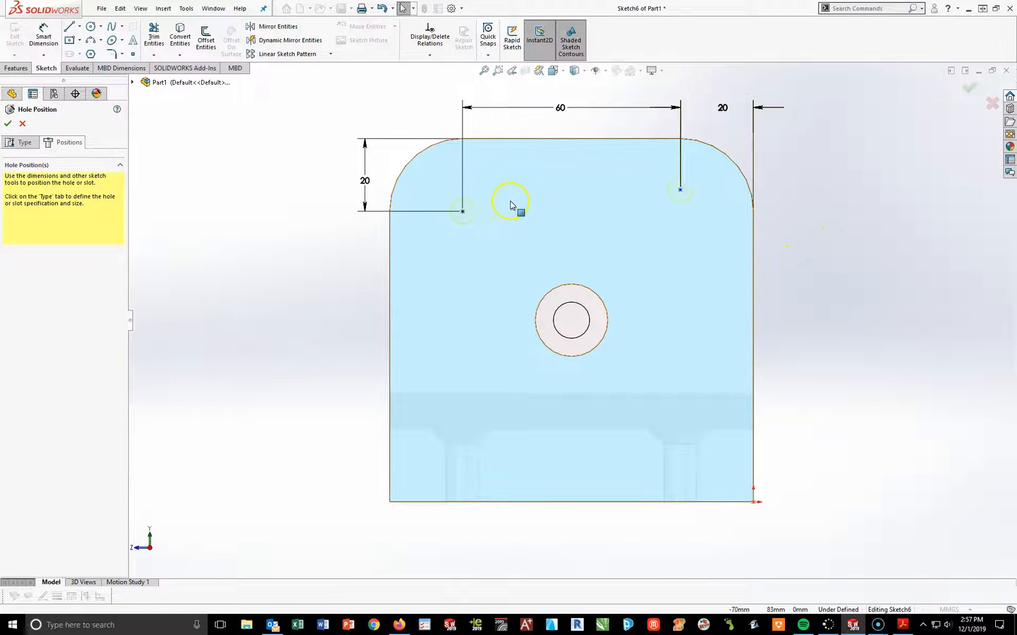
click(464, 213)
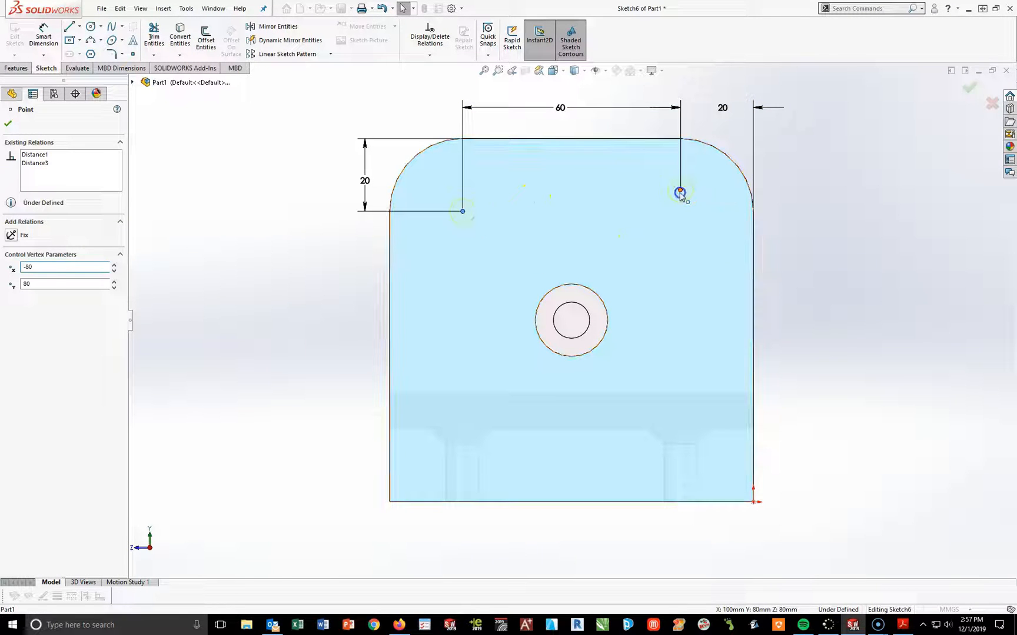
ctrl+click(681, 191)
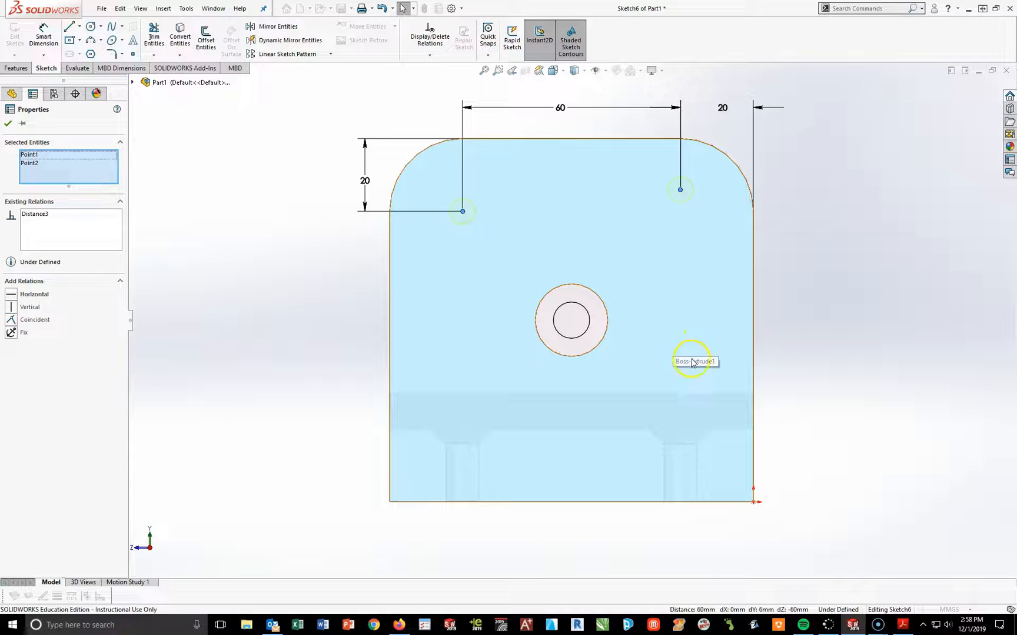
click(11, 294)
click(226, 353)
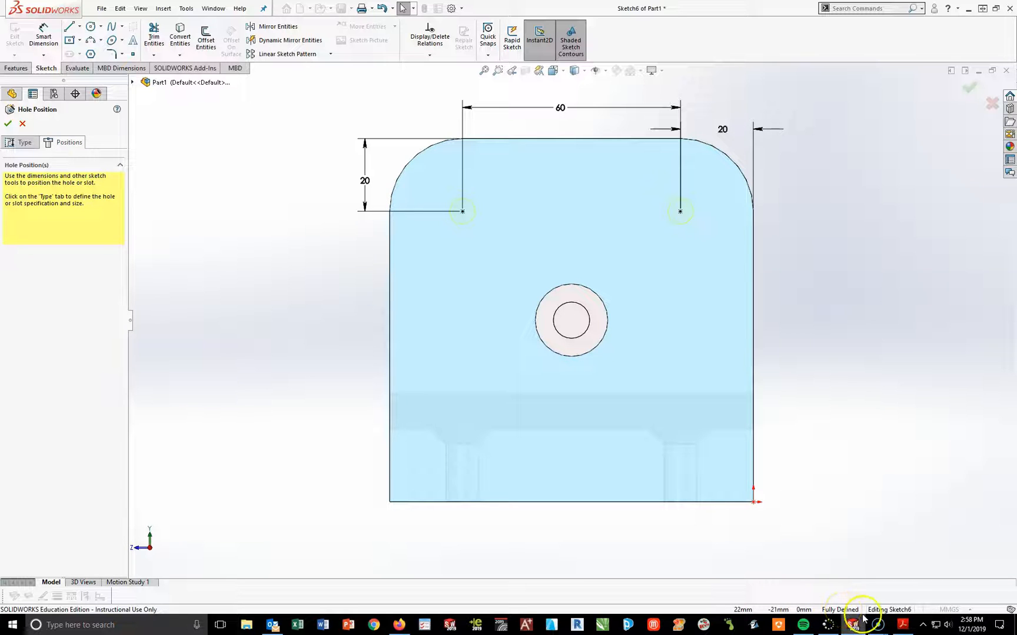
Finish the two M8x1.0 tapped holes and show the bracket in trimetric view.
click(7, 124)
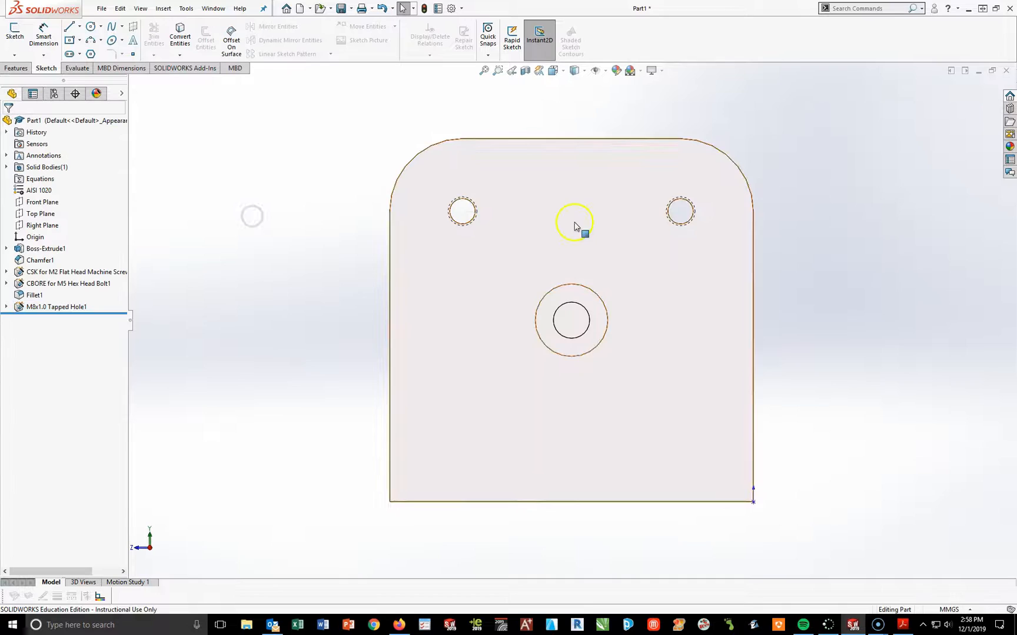
scroll(653, 212, down, 3)
click(468, 382)
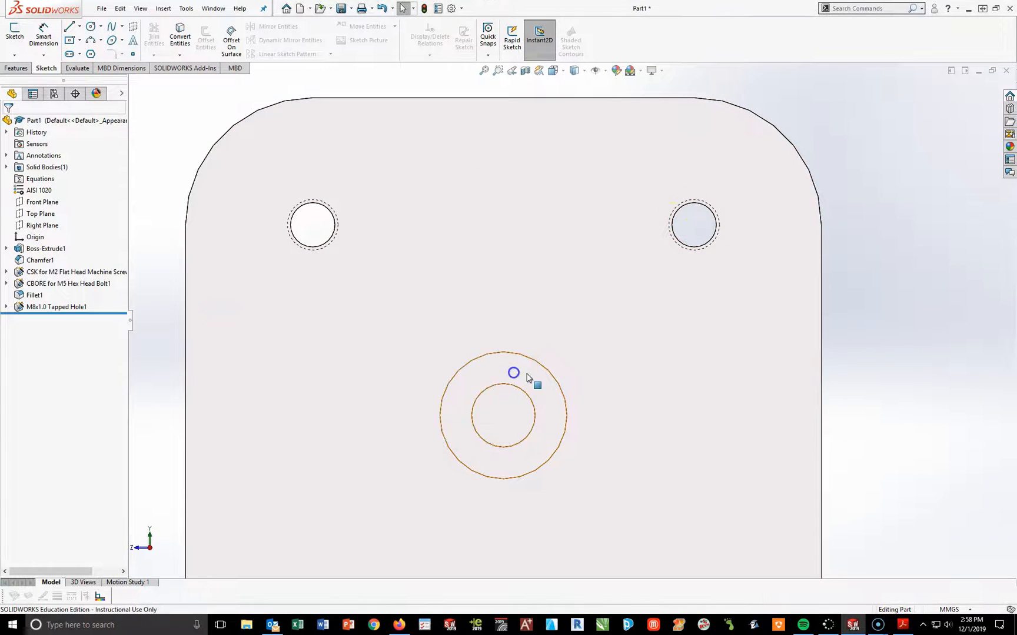
right_drag(528, 377, 588, 393)
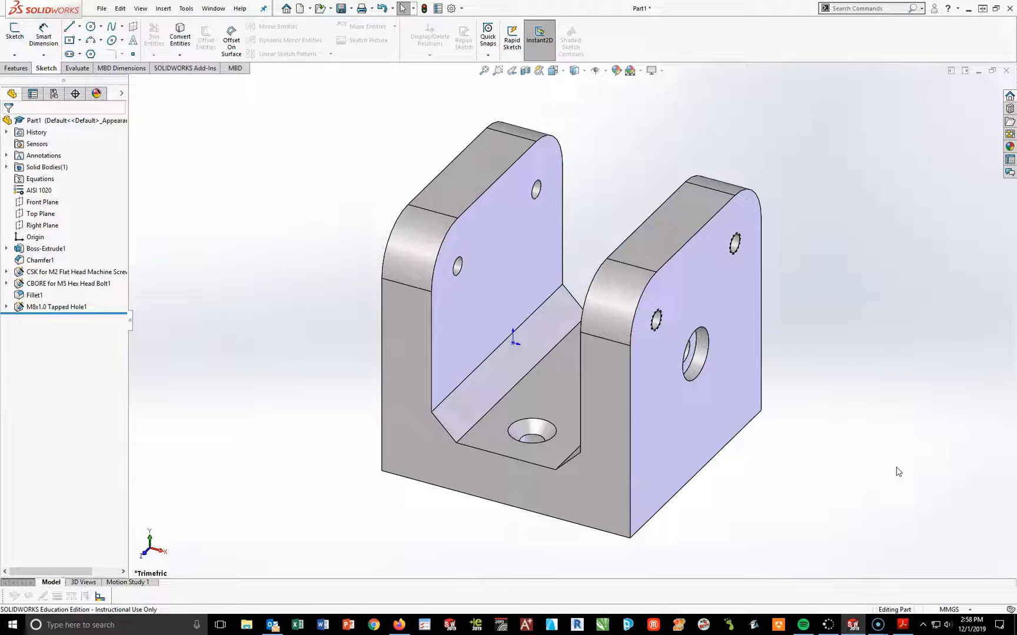
Start saving the part under a new name and browse to the CAD > 3D Parts folder on the H: home drive.
click(101, 9)
click(126, 138)
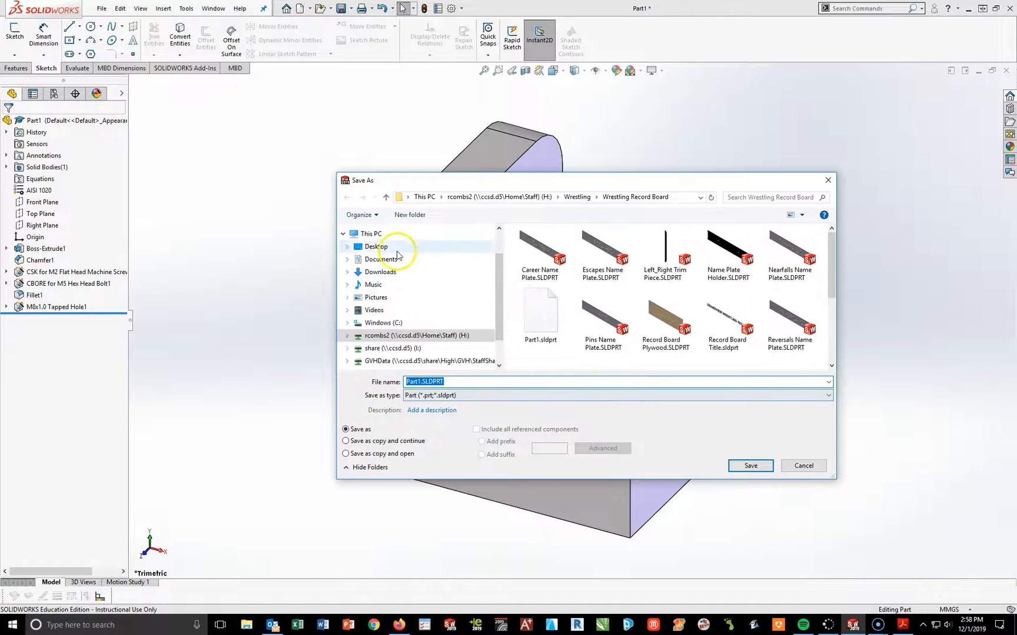
click(380, 323)
click(387, 336)
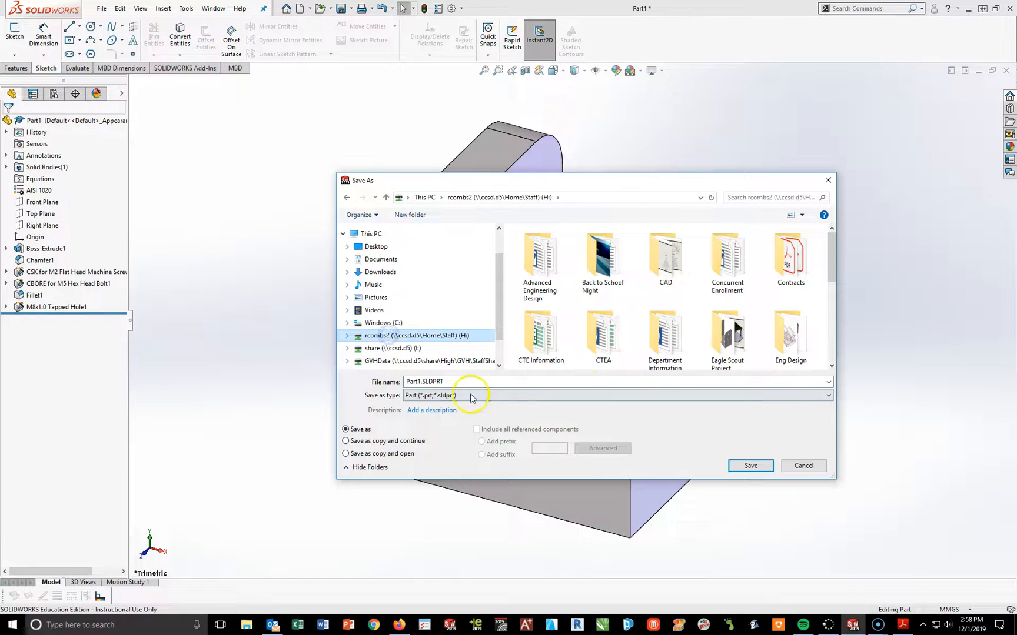
double_click(668, 264)
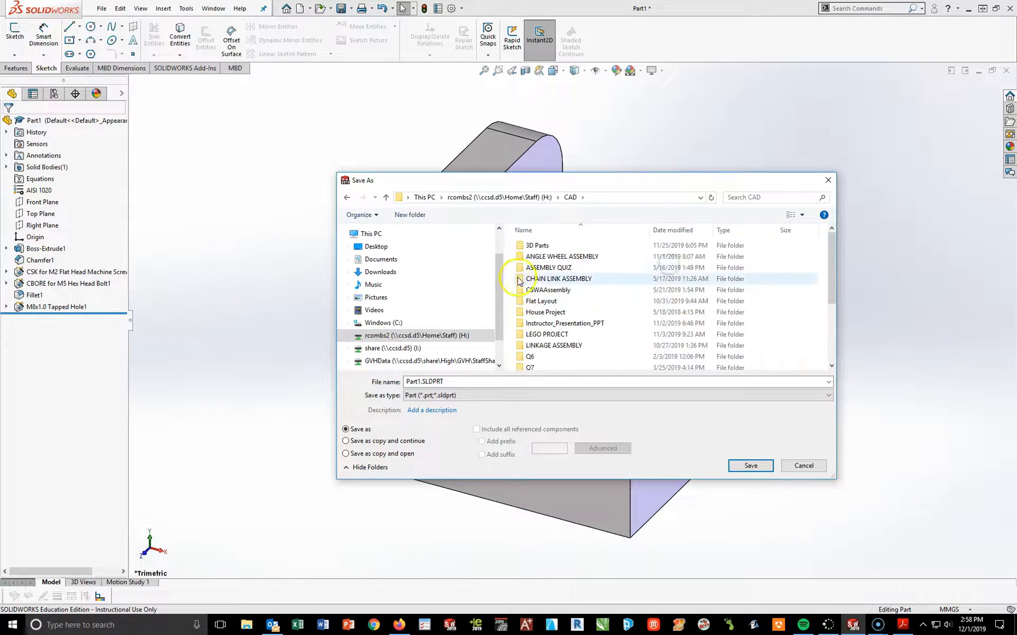
double_click(522, 245)
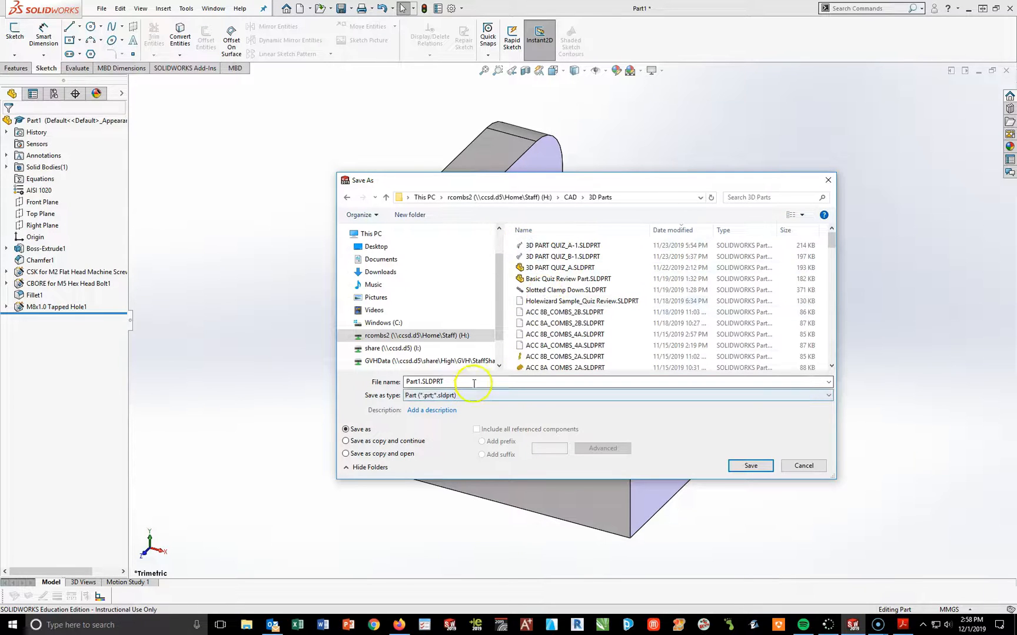
Name the part file CLAMP DOWN followed by an underscore and the author's surname, and save it.
double_click(468, 381)
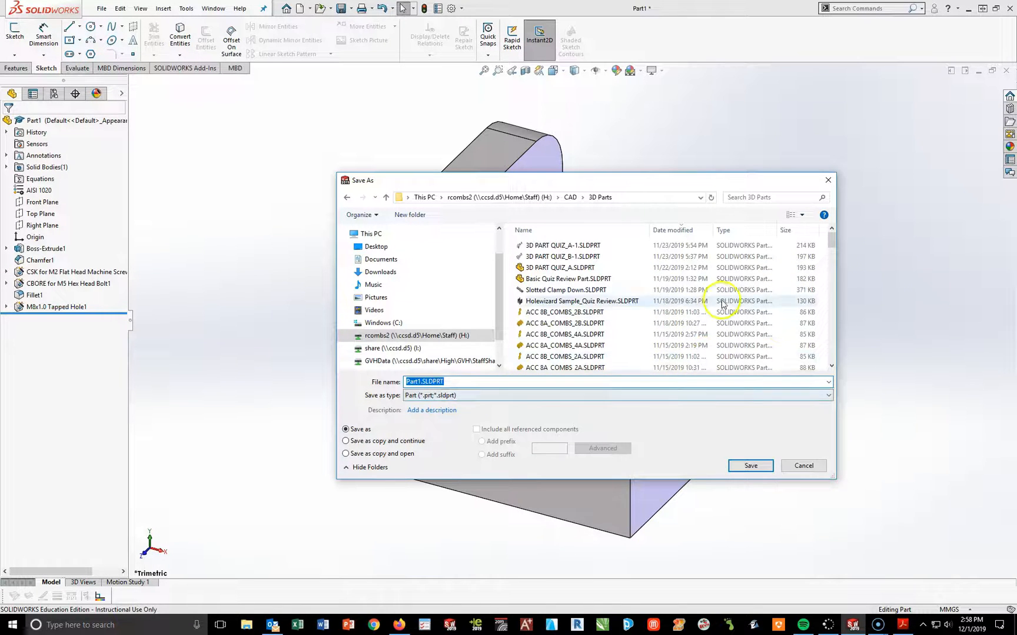
drag(832, 247, 832, 255)
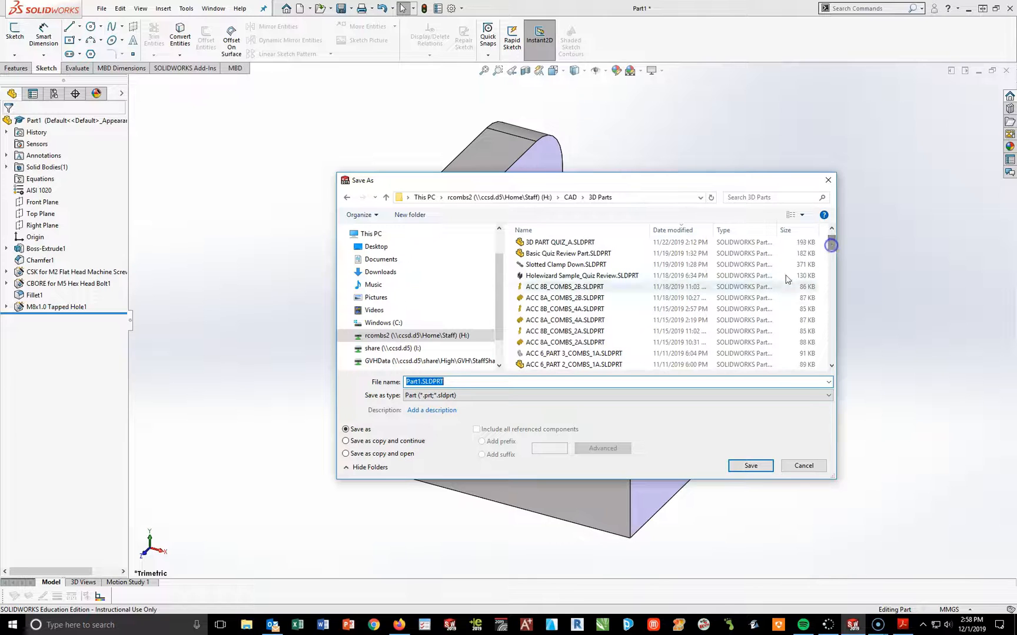
drag(465, 382, 320, 394)
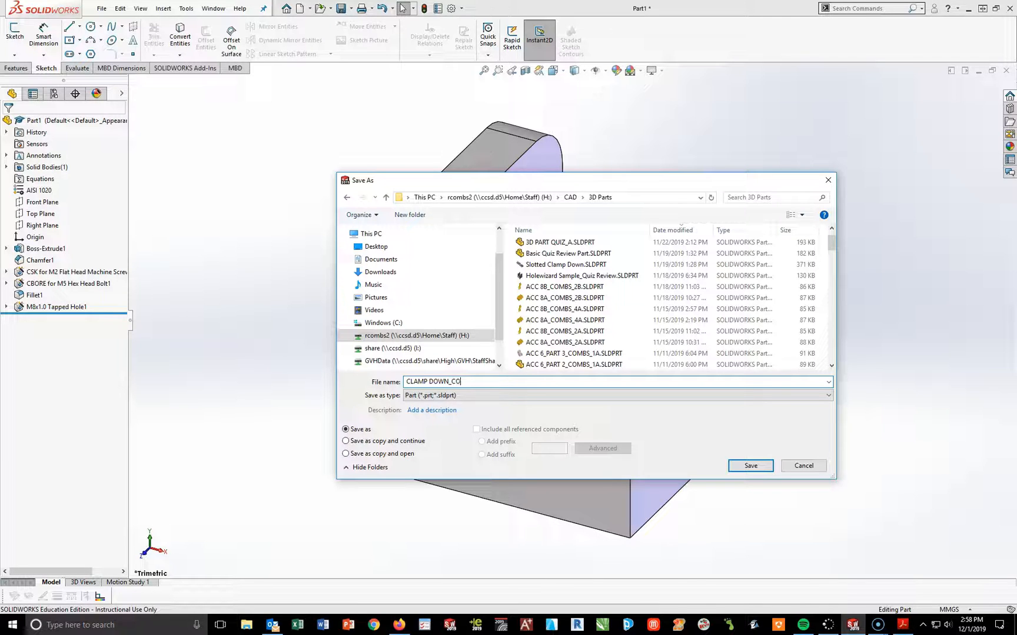
click(751, 466)
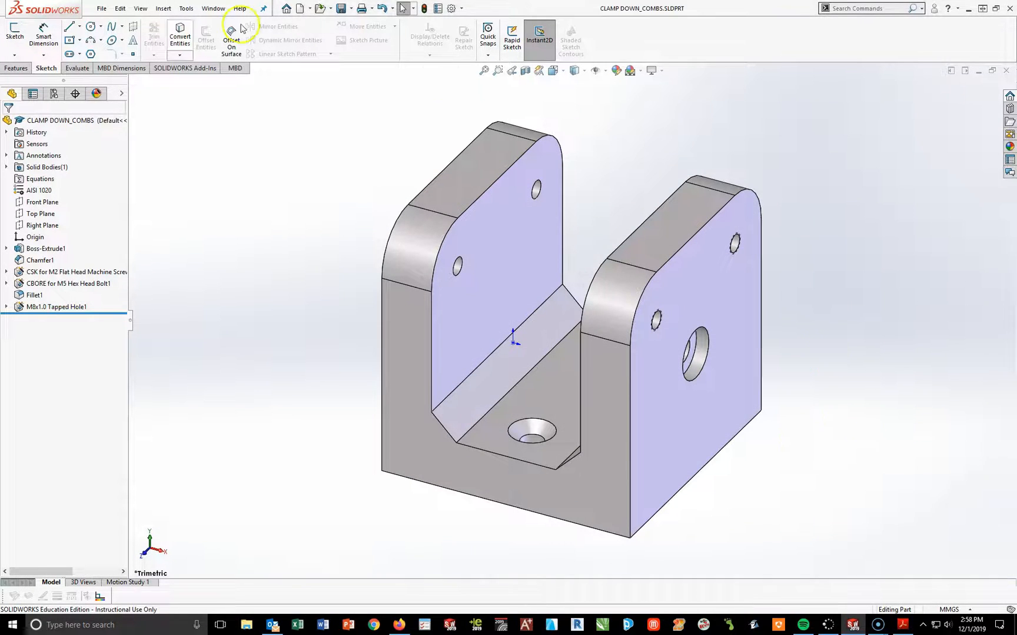
Evaluate the bracket's mass properties and print the report on the Technology Lab L108-2 printer.
click(72, 69)
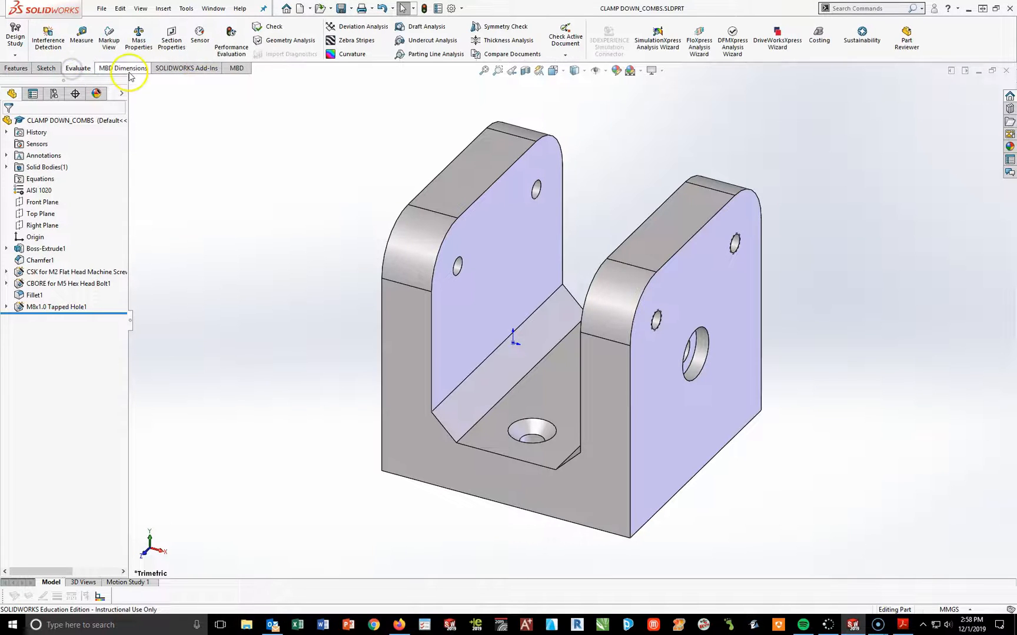
click(137, 42)
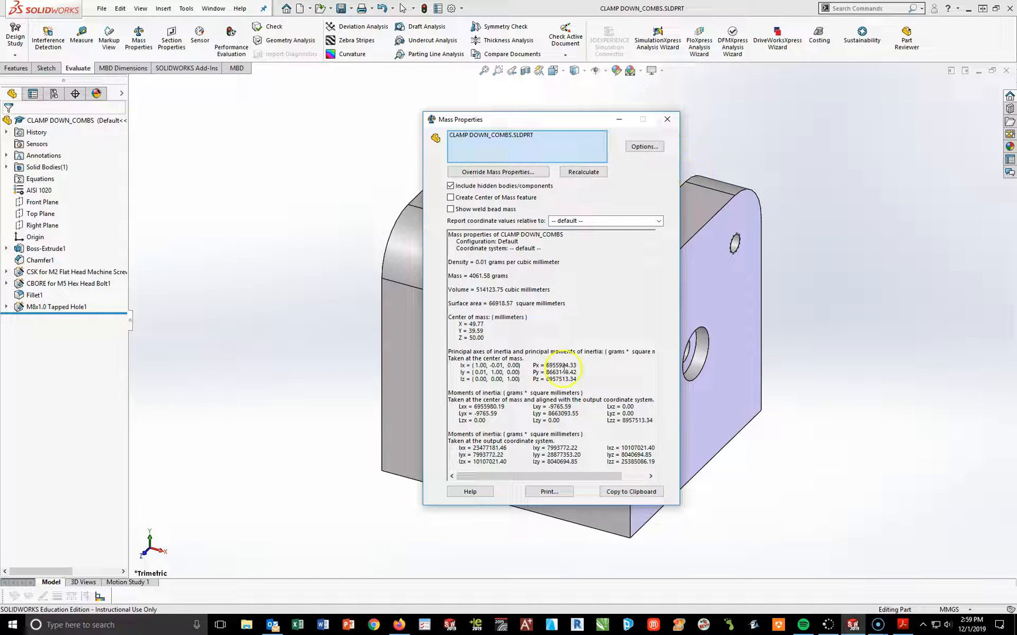
click(554, 497)
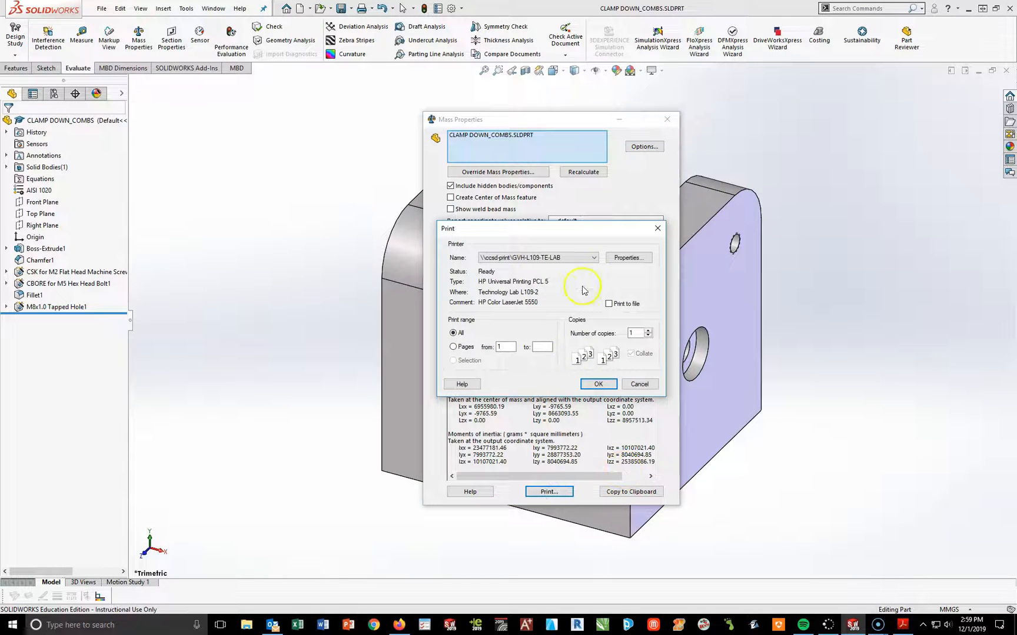
click(594, 258)
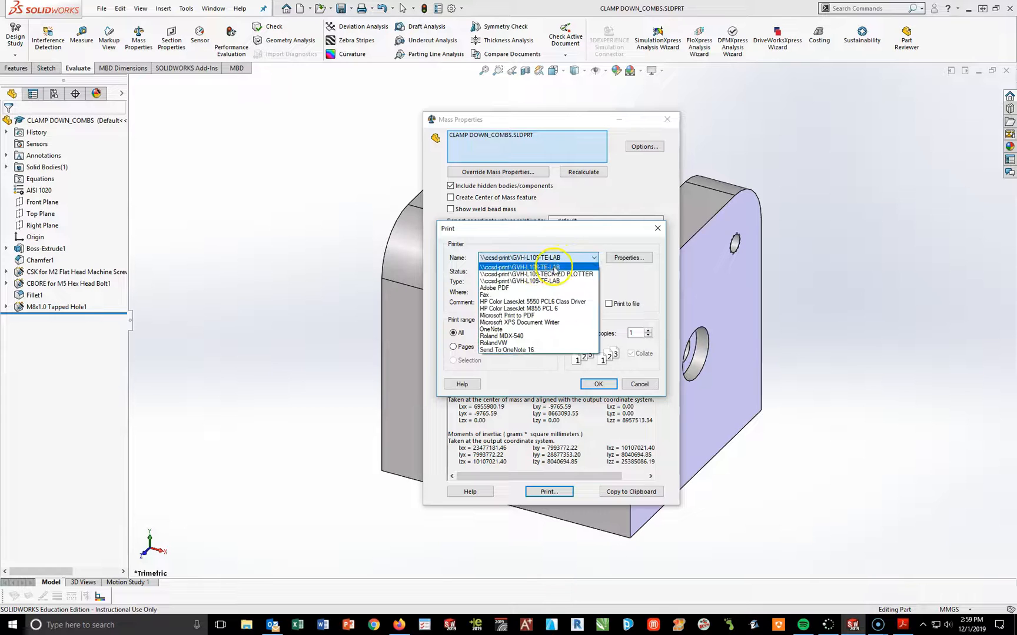
click(553, 269)
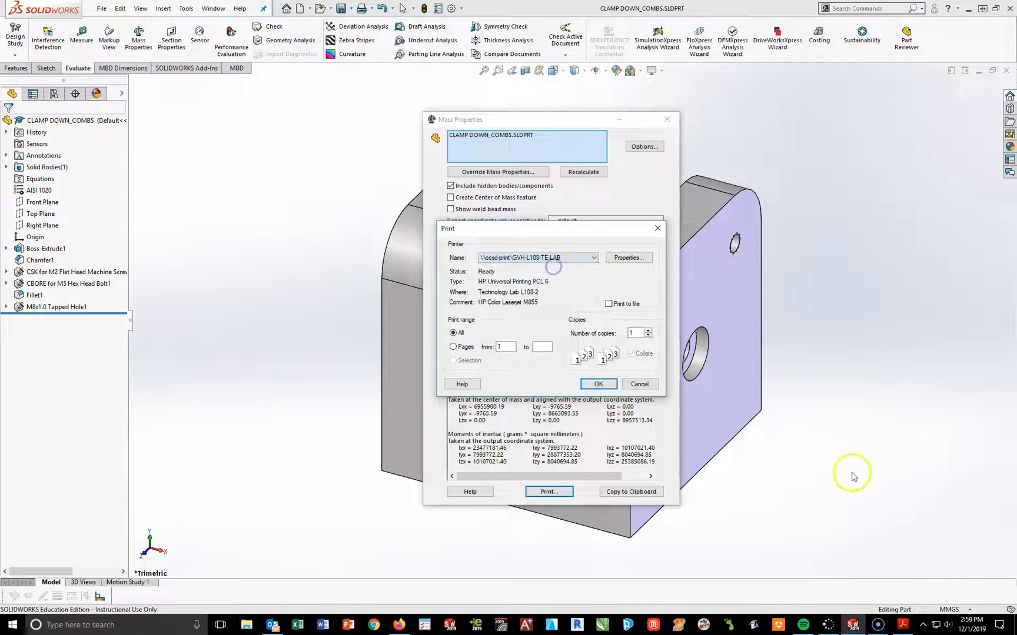
click(598, 385)
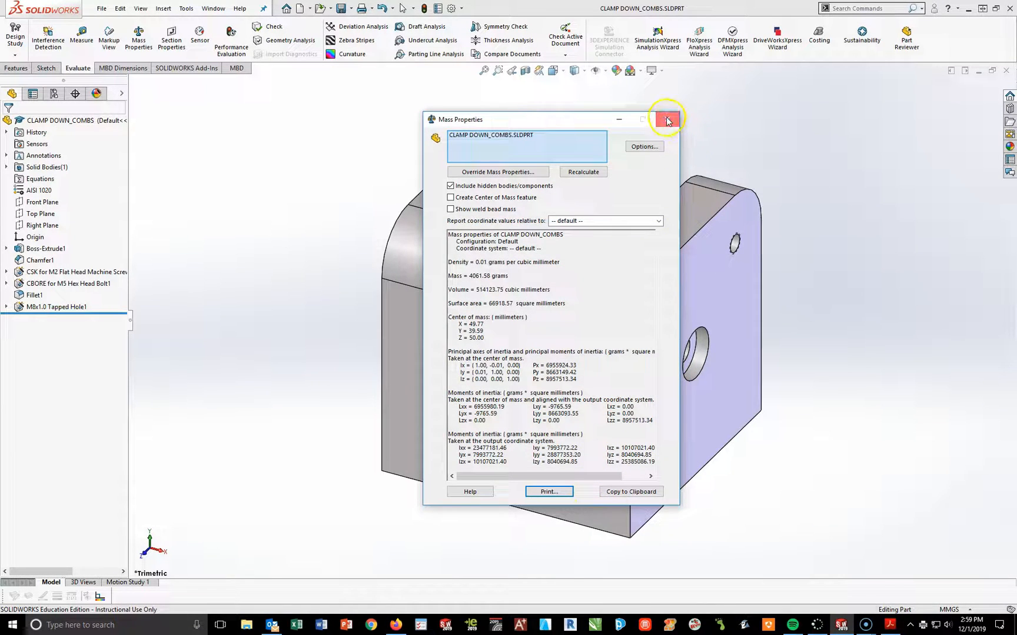
click(667, 118)
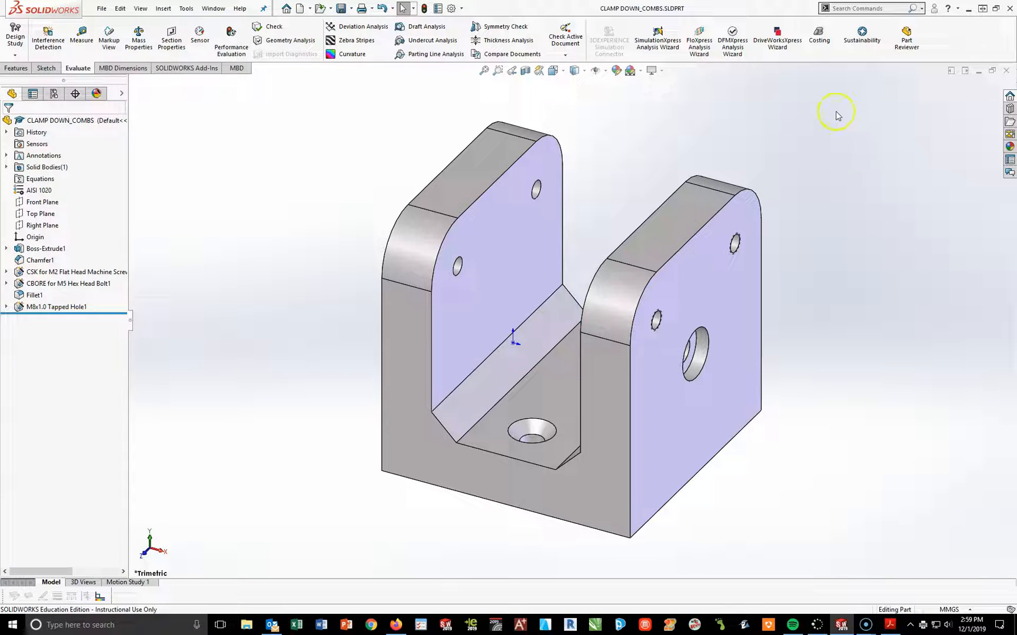
Create a new drawing from the GHS A METRIC template.
click(300, 8)
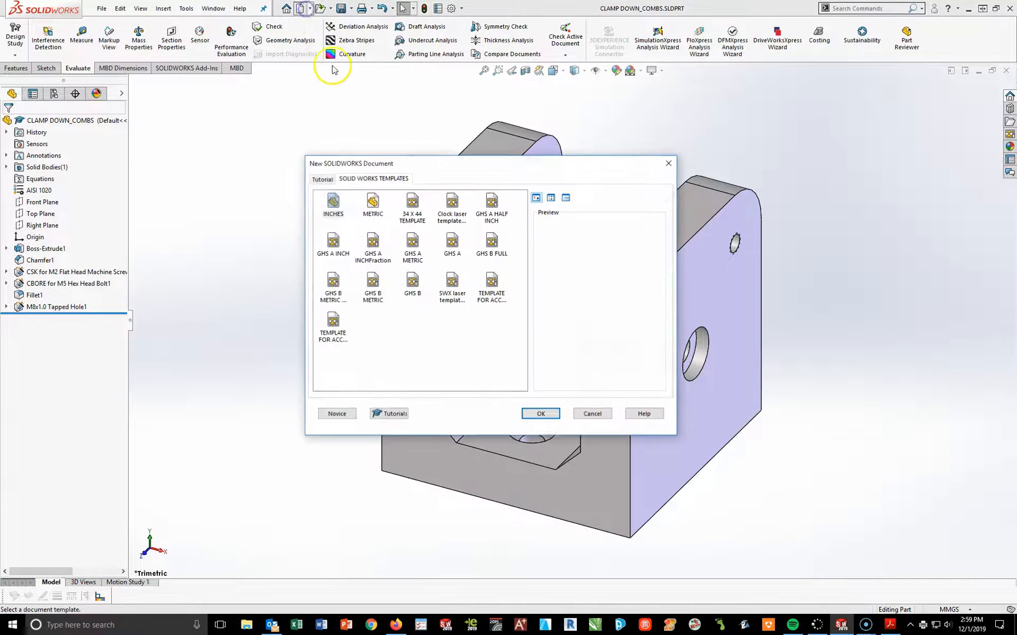
click(413, 245)
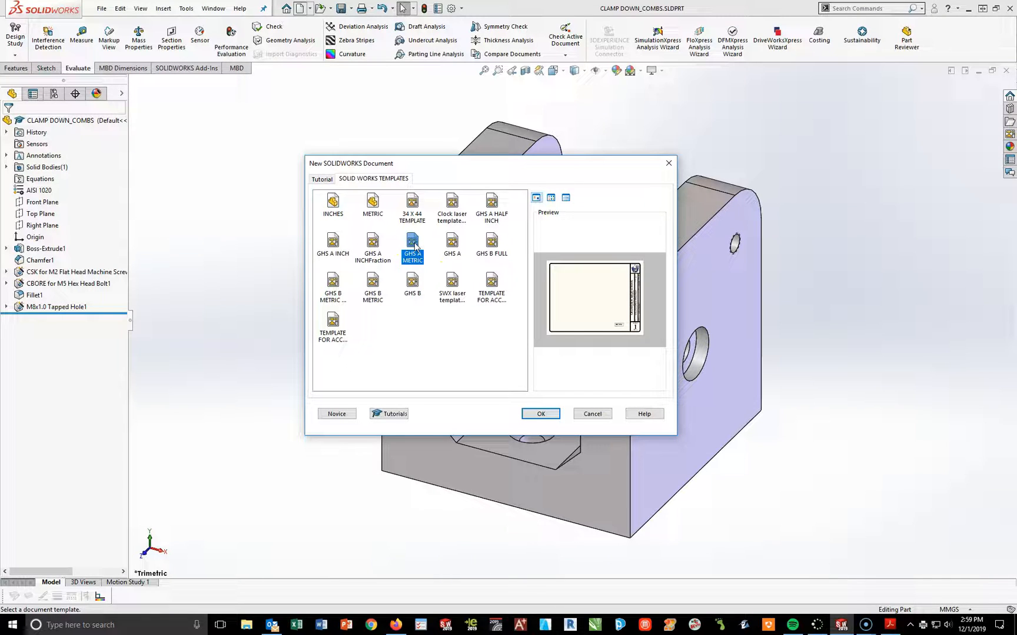
click(541, 414)
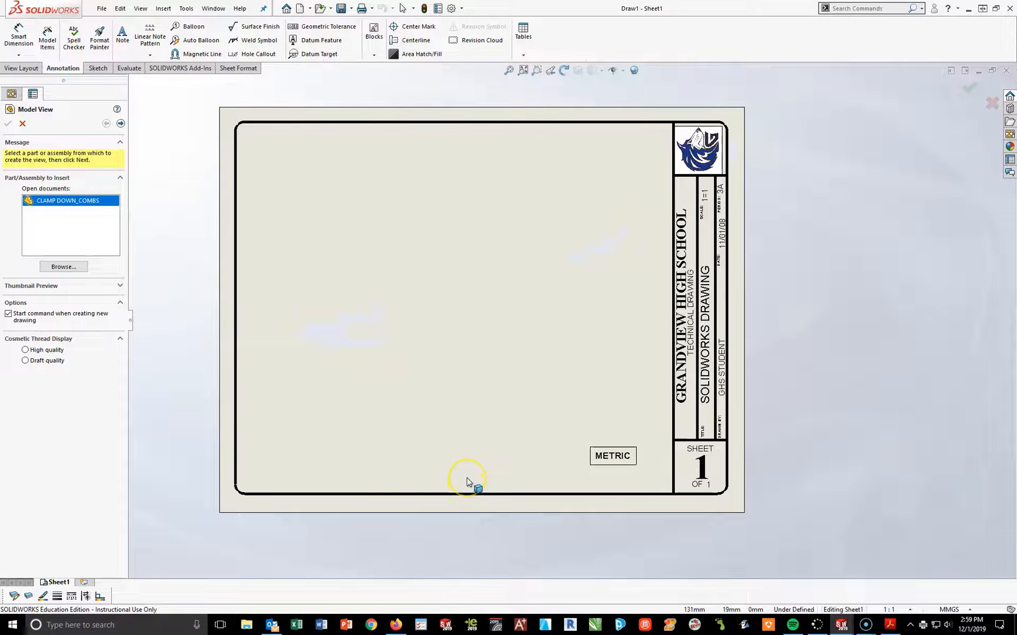
Set up a front model view of the clamp part with preview on and hidden lines visible.
key(f)
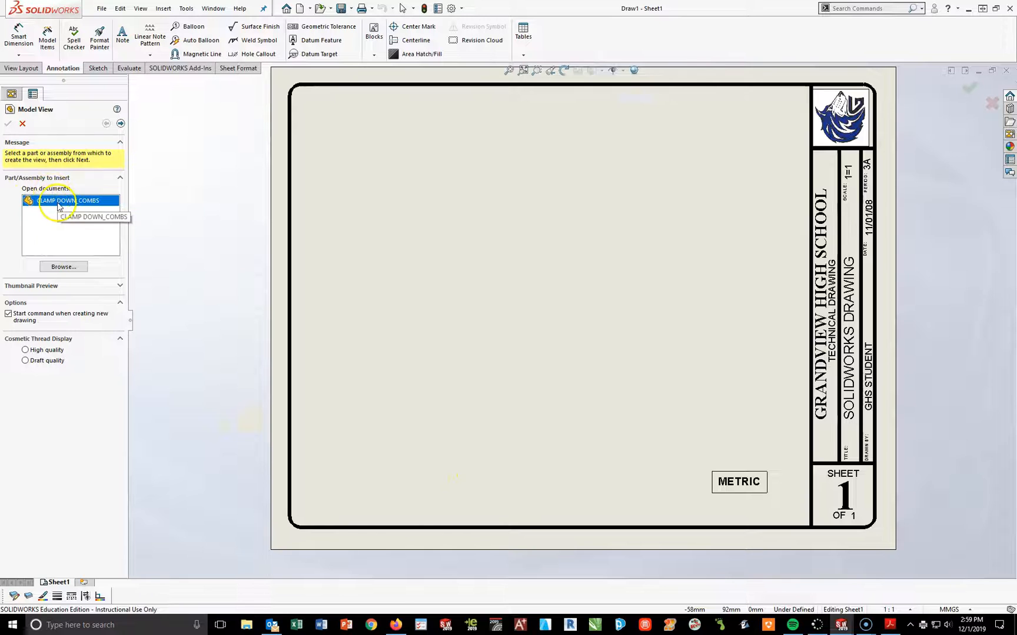
click(120, 124)
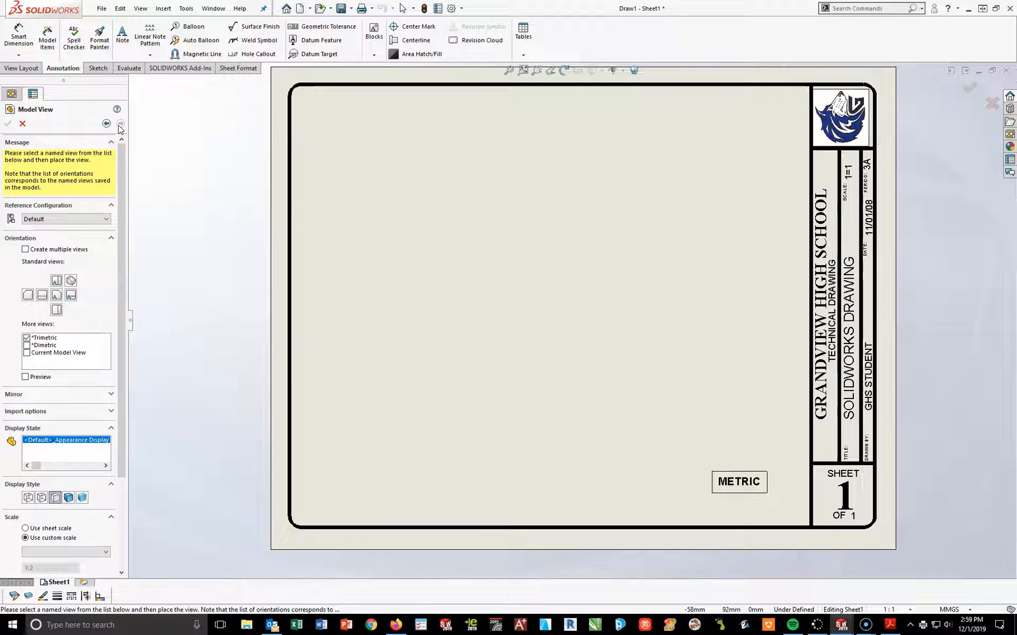
click(56, 297)
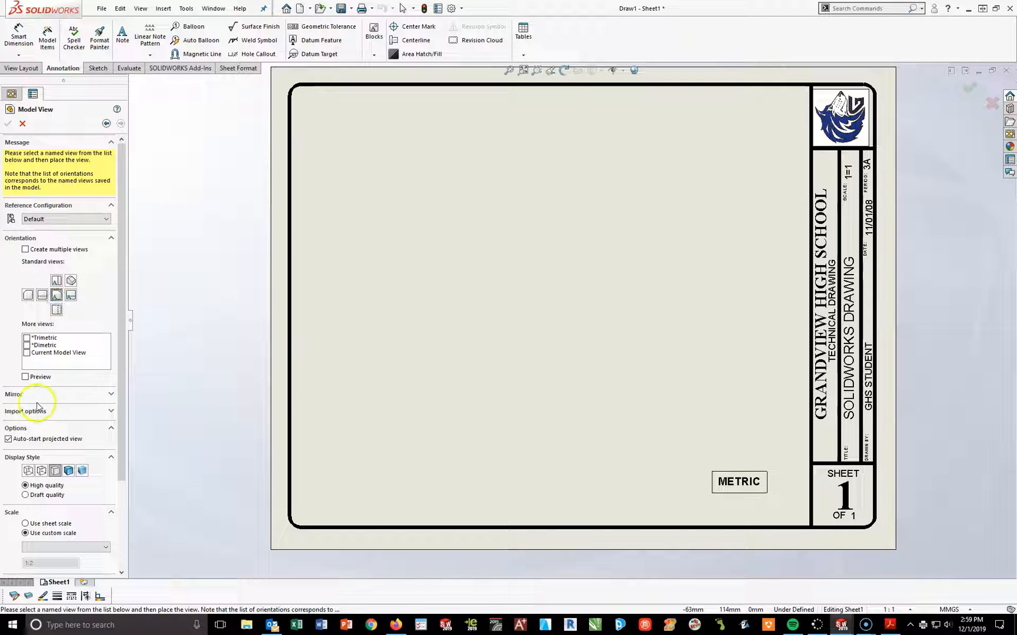
click(25, 377)
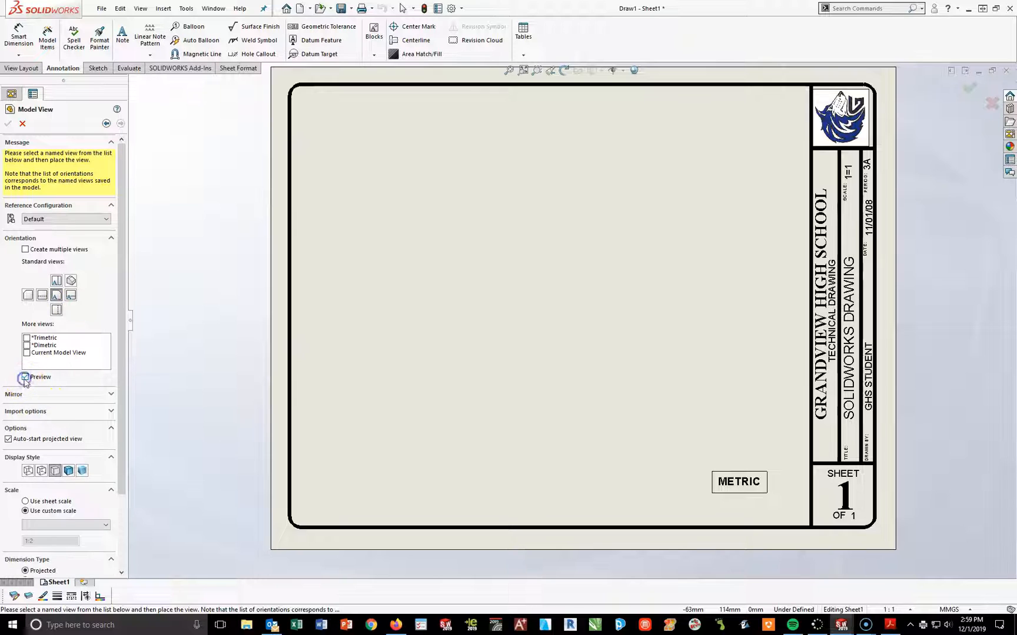
click(41, 471)
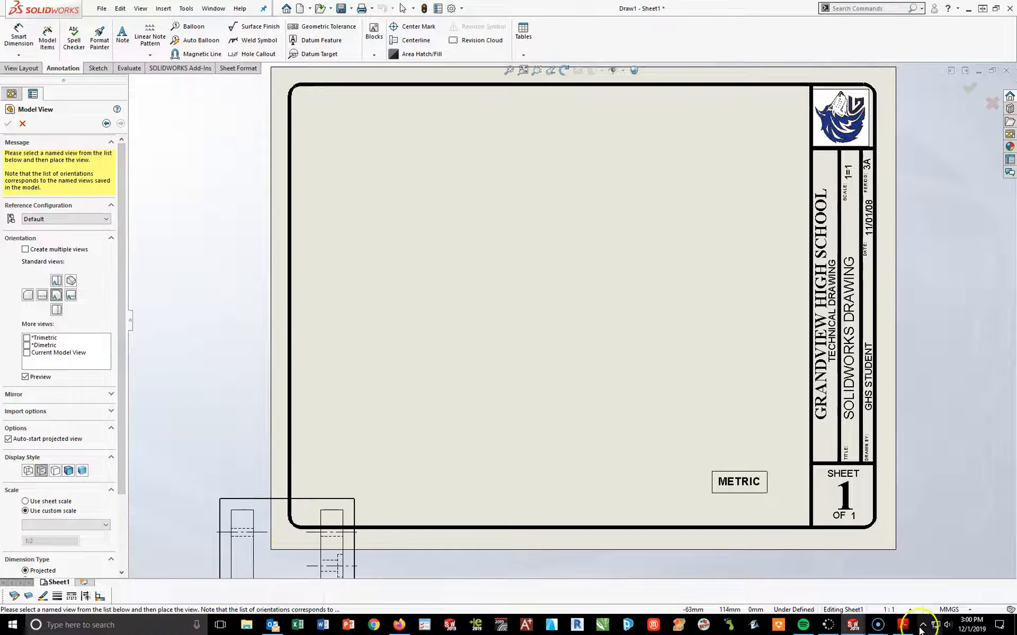
Switch to the PDF in Acrobat Reader, examine the whole sheet's view layout and scale, and return to the SOLIDWORKS drawing.
click(901, 625)
scroll(862, 500, up, 5)
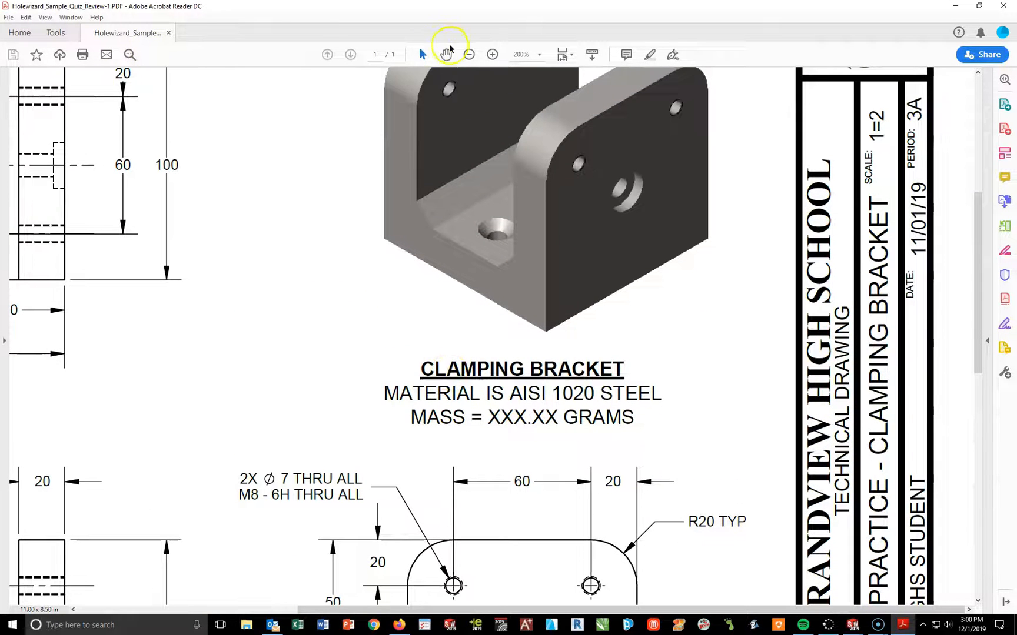
click(469, 54)
click(469, 55)
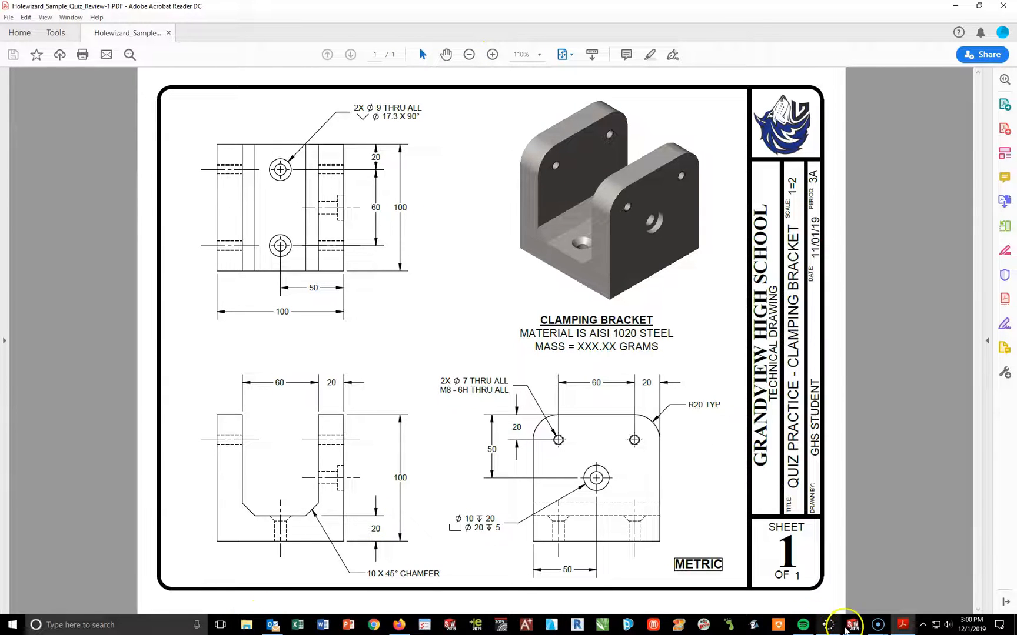
mouse_move(851, 624)
click(789, 566)
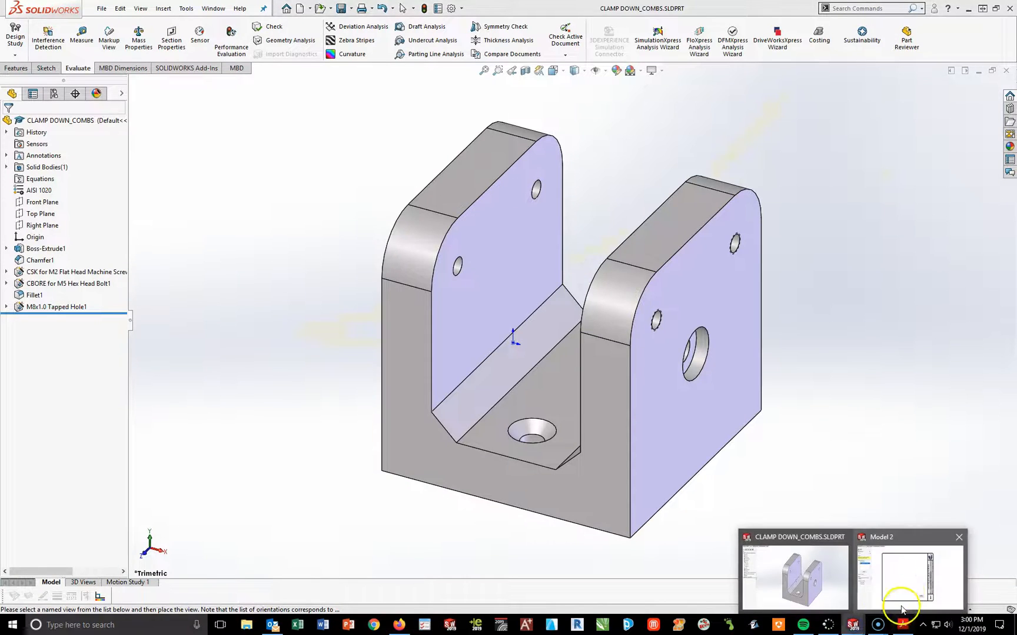
click(505, 437)
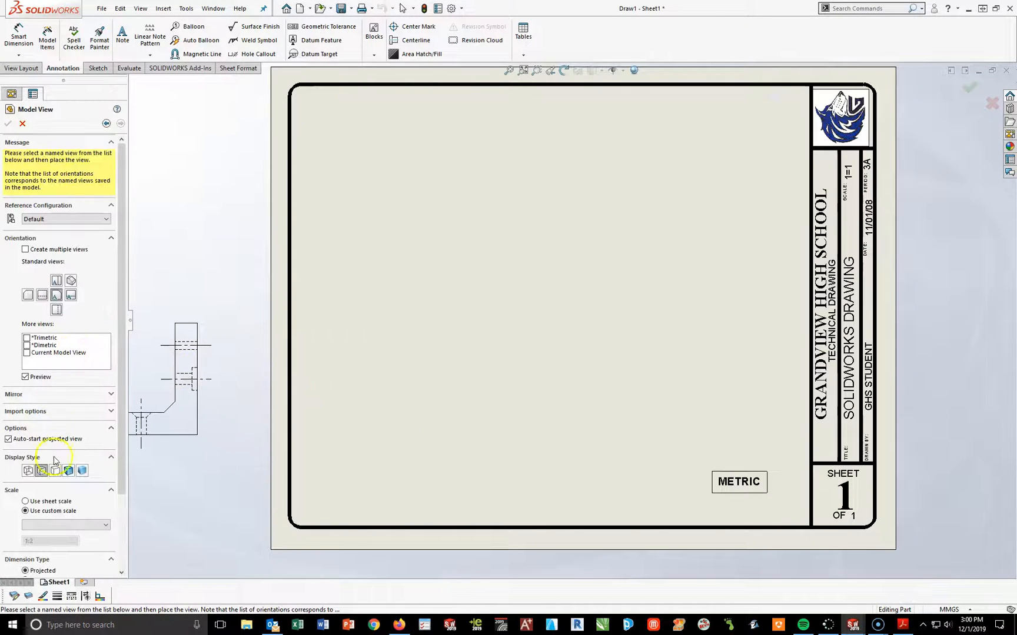
Place the front view near the sheet's lower-left corner, and project the right, top and isometric views from it.
drag(122, 470, 125, 544)
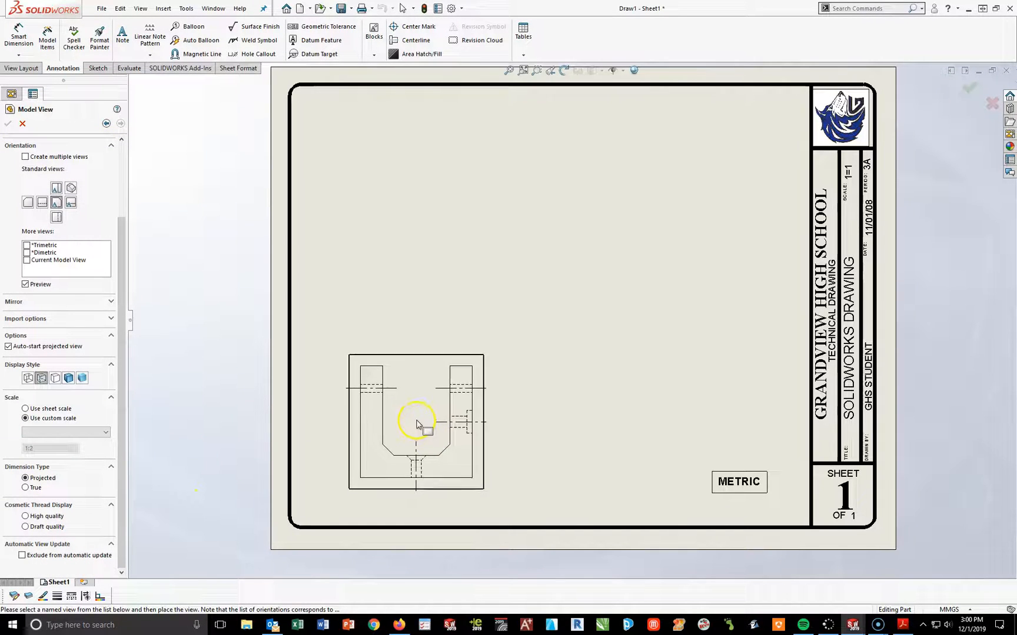
click(400, 419)
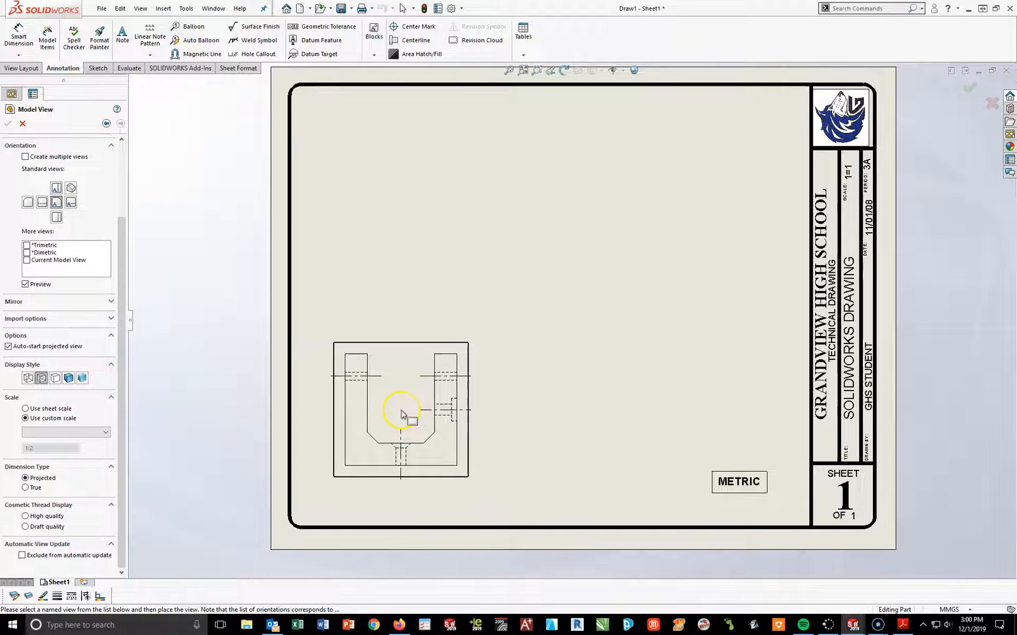
click(702, 412)
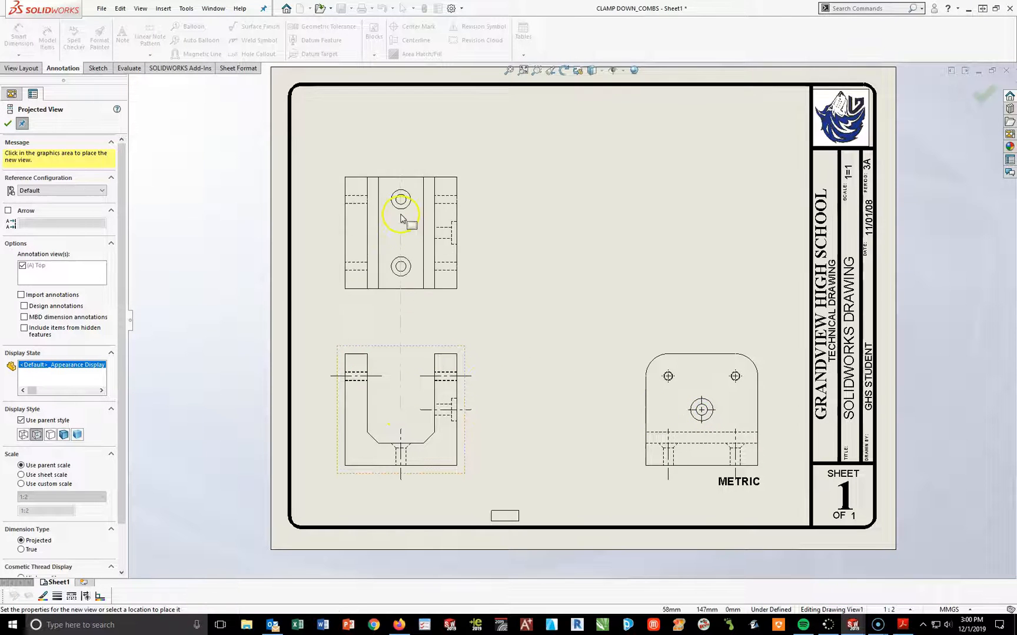
click(401, 183)
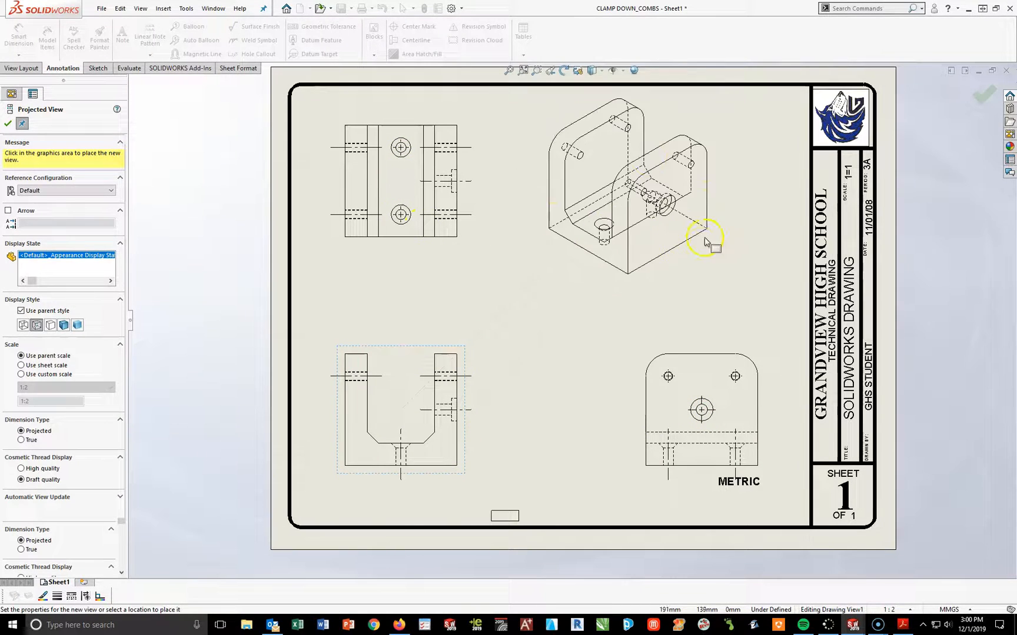
click(716, 236)
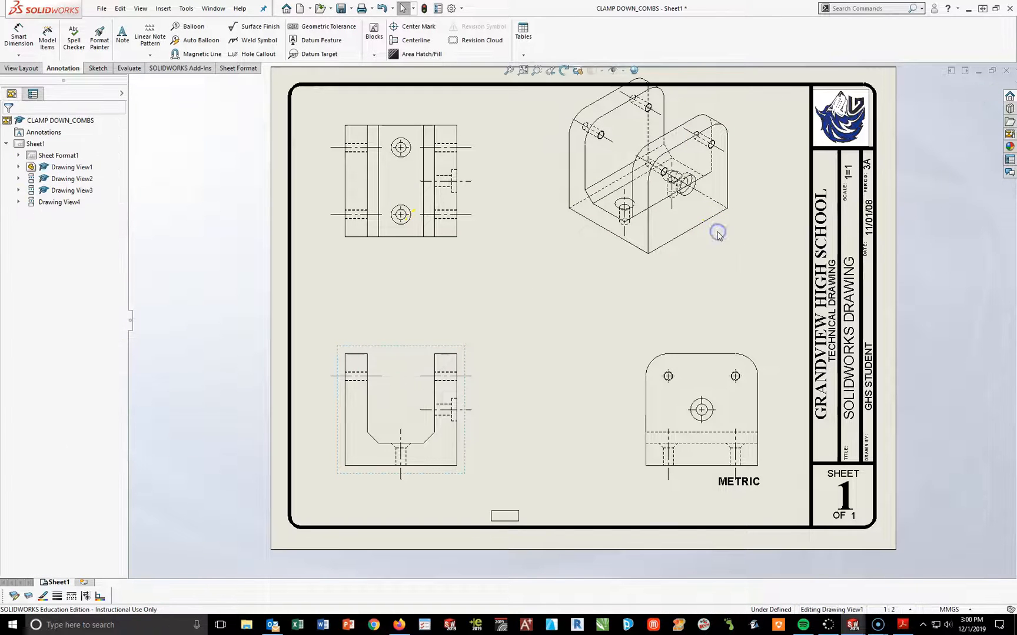
Delete the loose rectangle near the sheet's lower border and move the METRIC note close to the title block's SHEET cell.
drag(470, 494, 551, 543)
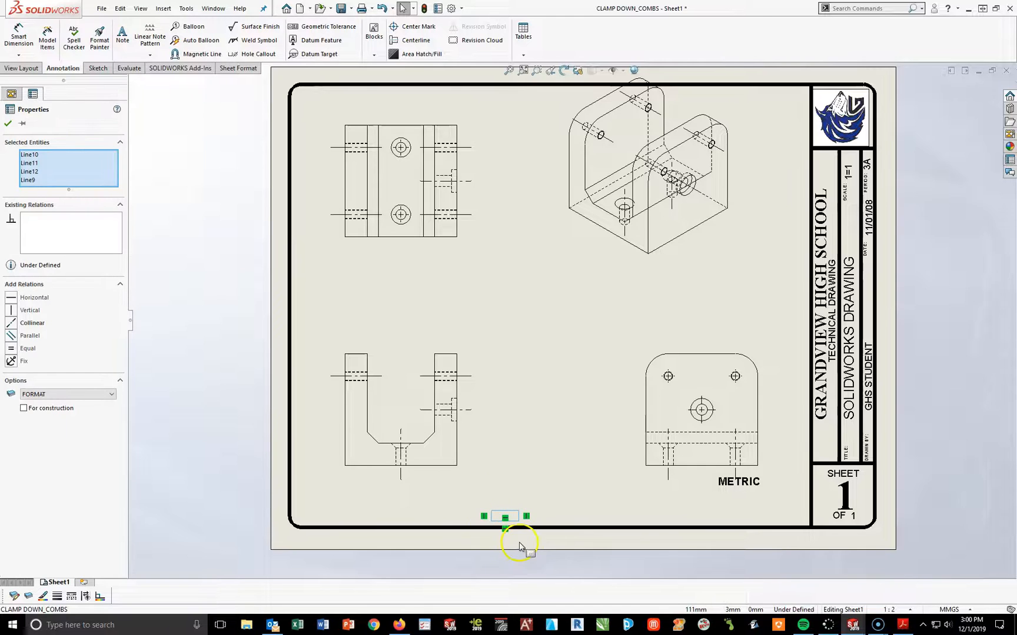
key(Delete)
drag(756, 483, 774, 517)
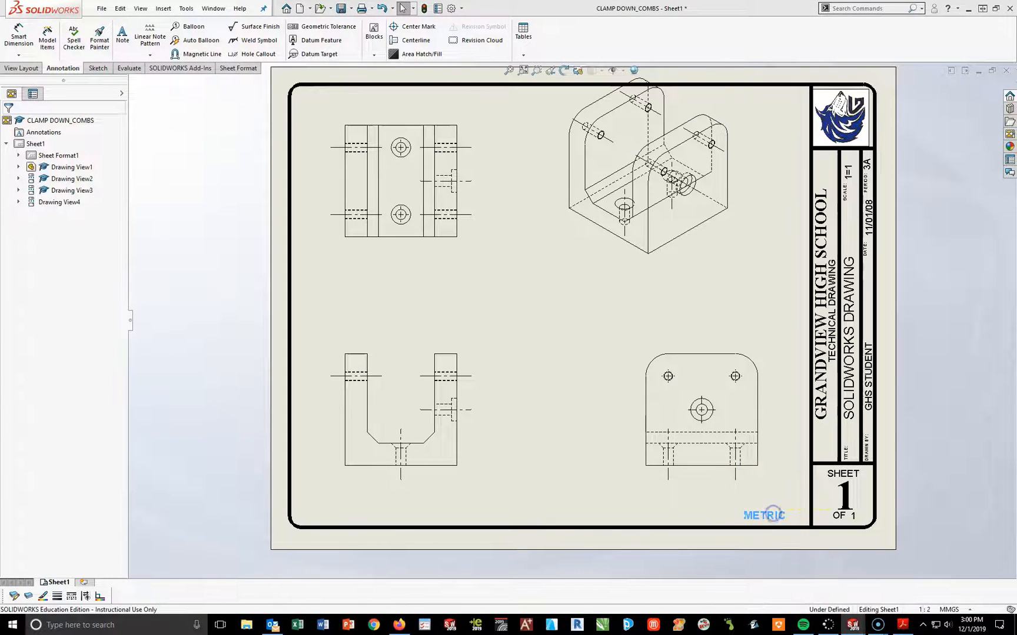
scroll(771, 513, down, 5)
drag(750, 473, 771, 457)
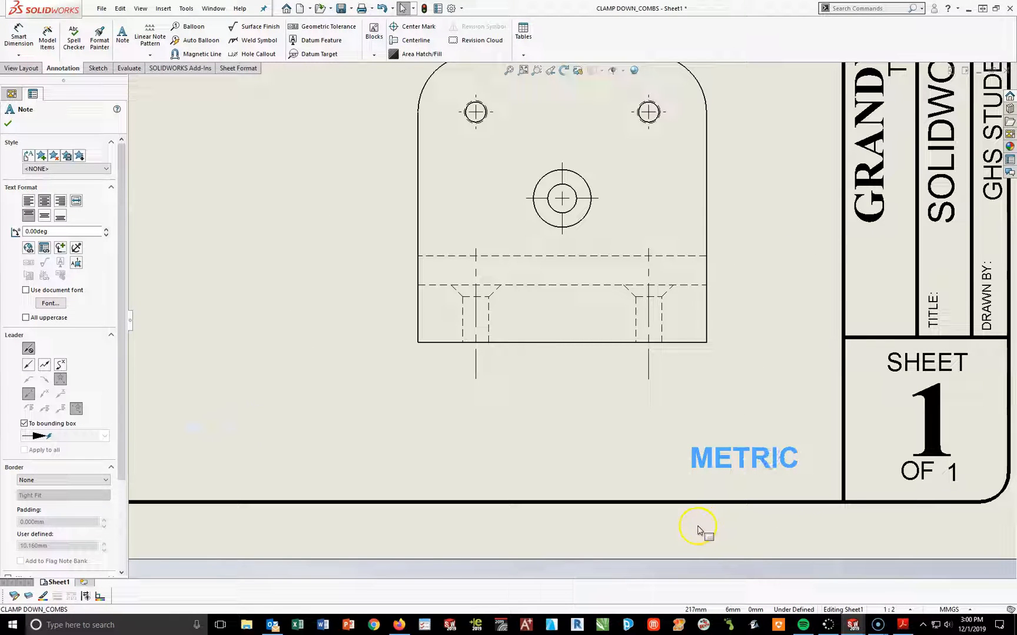
Give the METRIC note a Box border with tight fit.
click(26, 481)
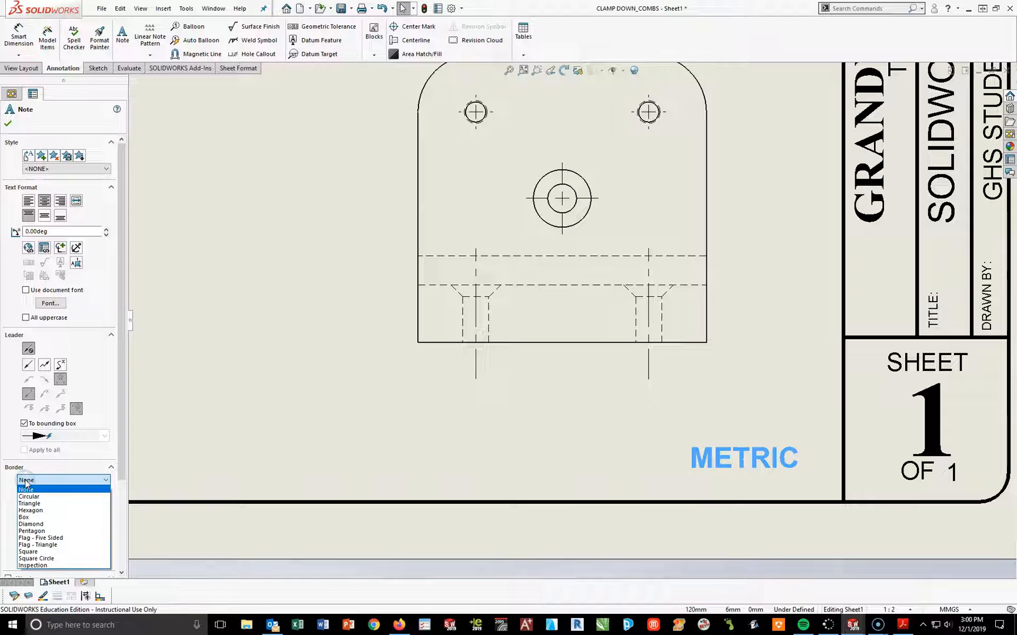
click(24, 517)
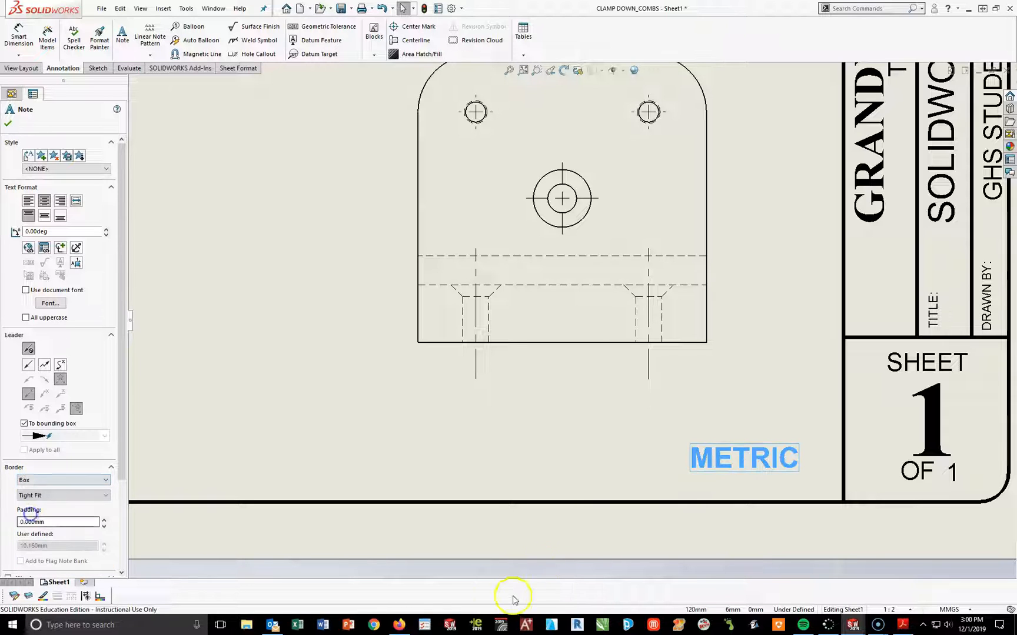
click(534, 467)
scroll(406, 235, up, 5)
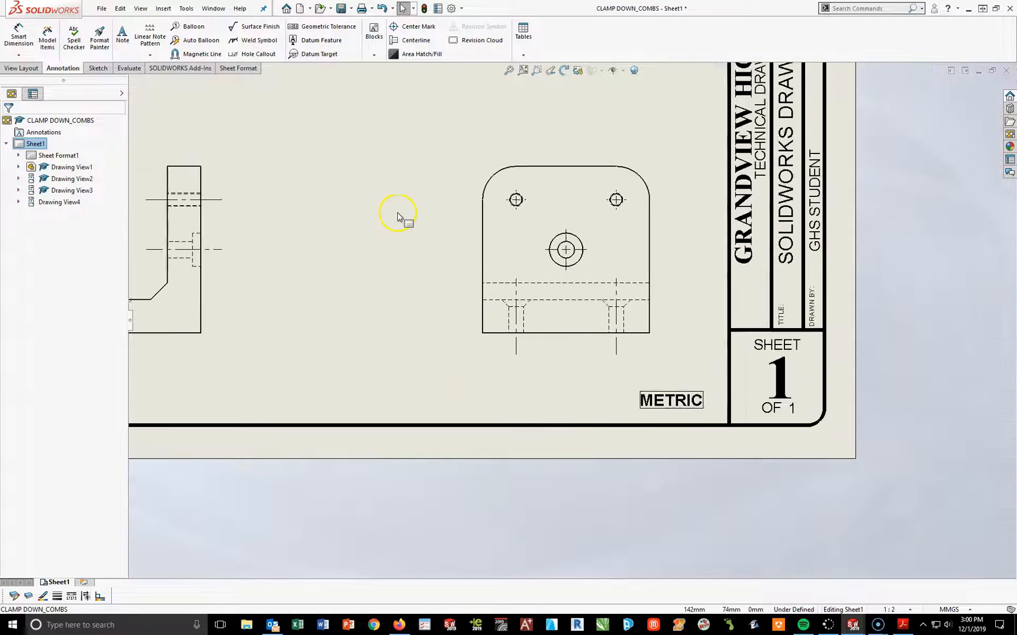
Compare the two shaded display styles on the isometric view and set it to Shaded without edges.
drag(577, 356, 598, 387)
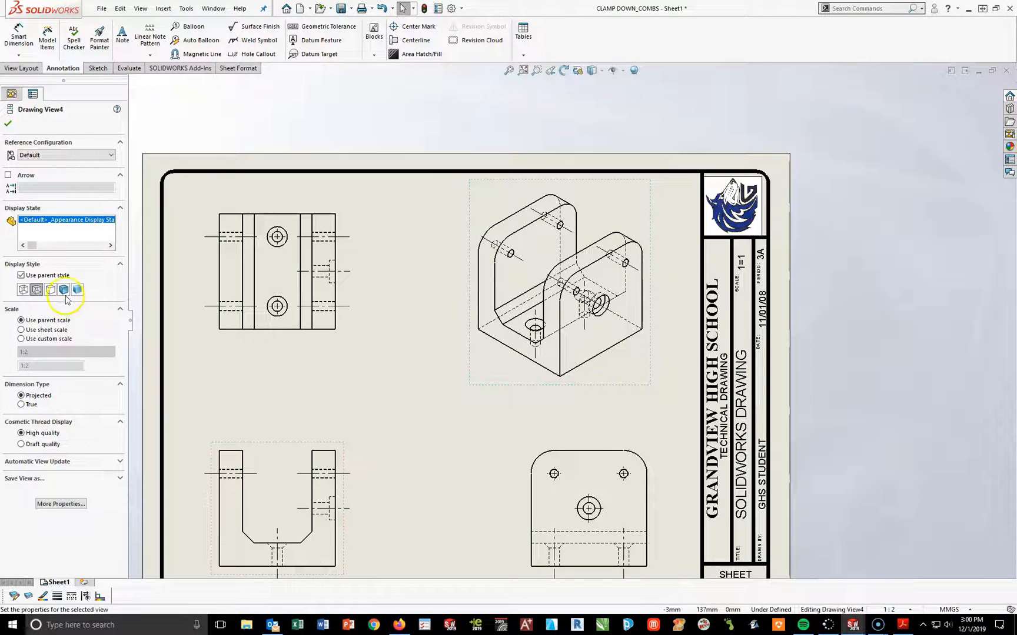
click(63, 289)
click(77, 289)
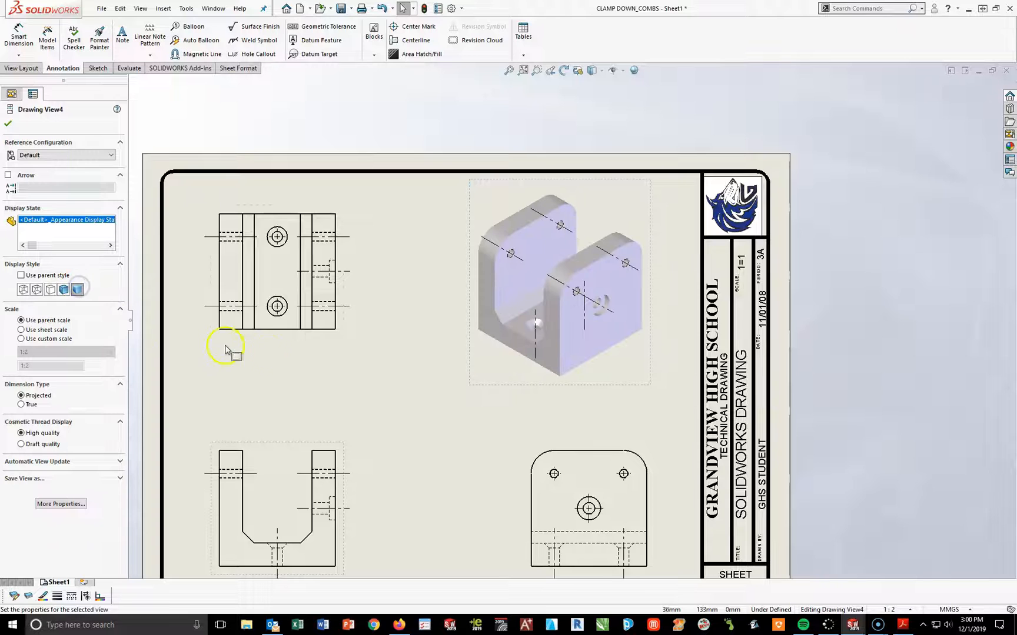
click(65, 294)
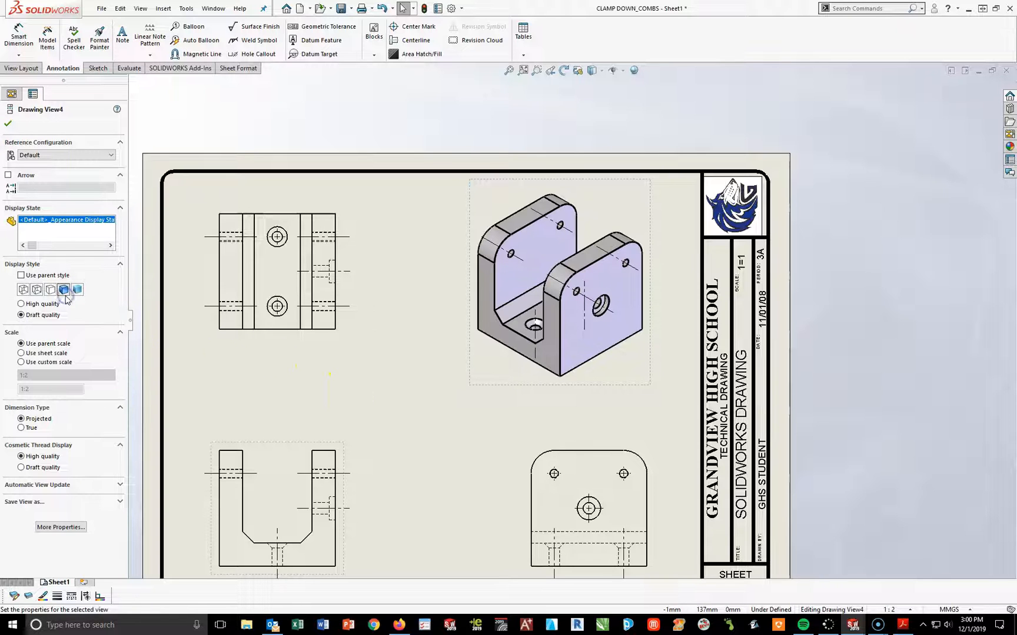
click(77, 290)
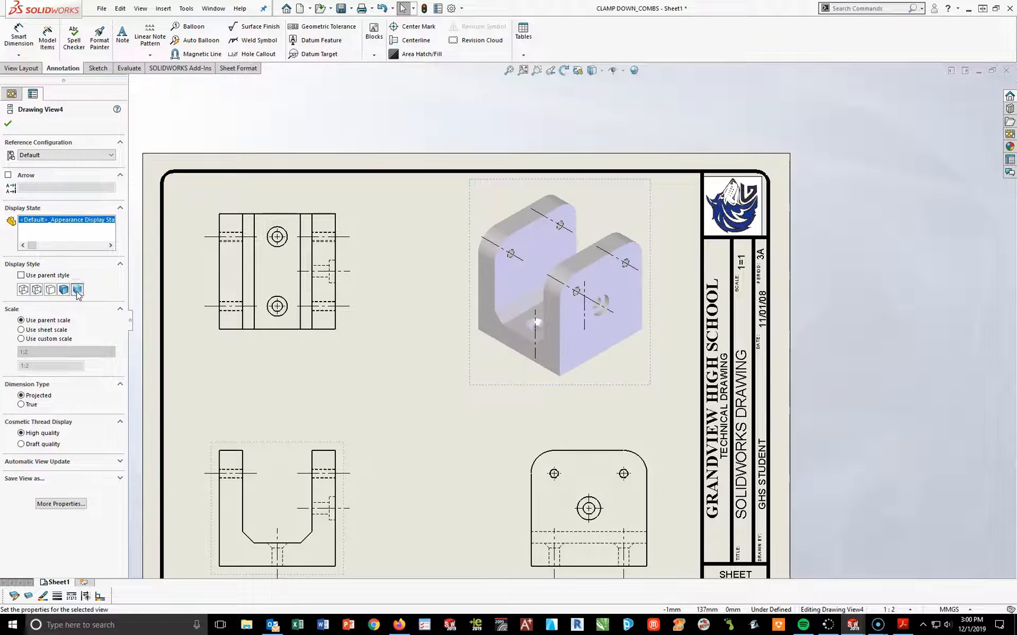
Delete all centerlines from the isometric view.
scroll(512, 272, up, 5)
mouse_move(369, 137)
mouse_down()
mouse_move(483, 170)
mouse_move(780, 439)
mouse_move(823, 517)
mouse_up()
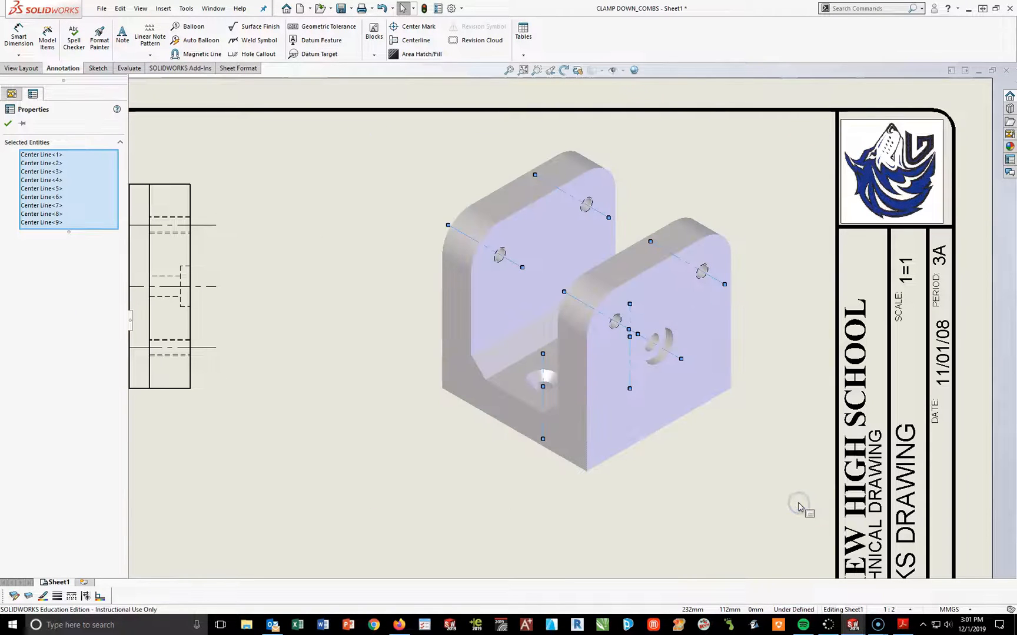
key(Delete)
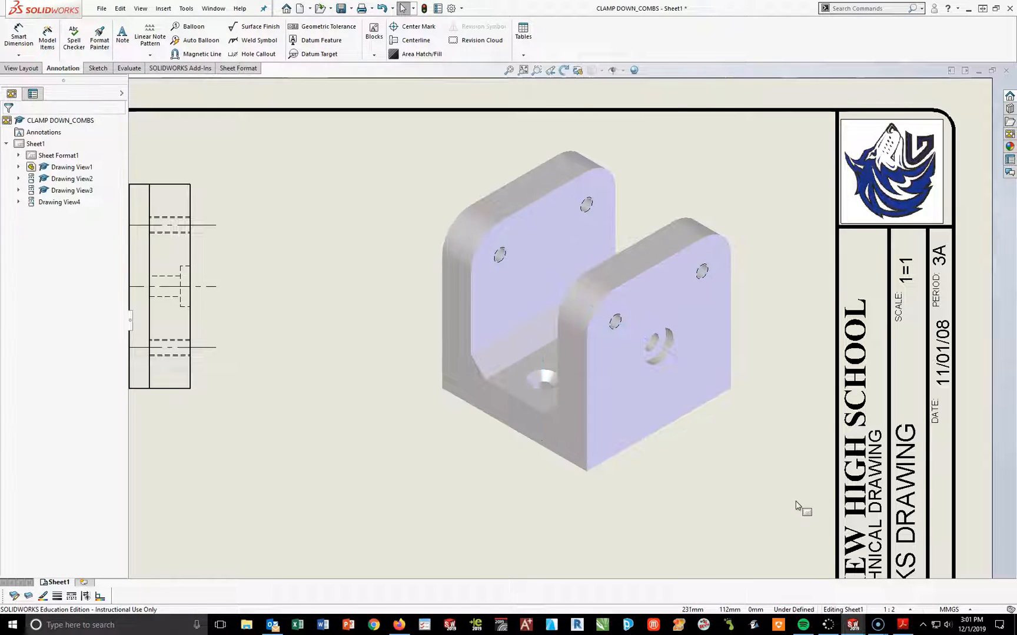
click(376, 447)
Start a note below the isometric view, and copy the CLAMPING BRACKET title, material and mass lines from the PDF in Acrobat Reader.
scroll(556, 494, up, 3)
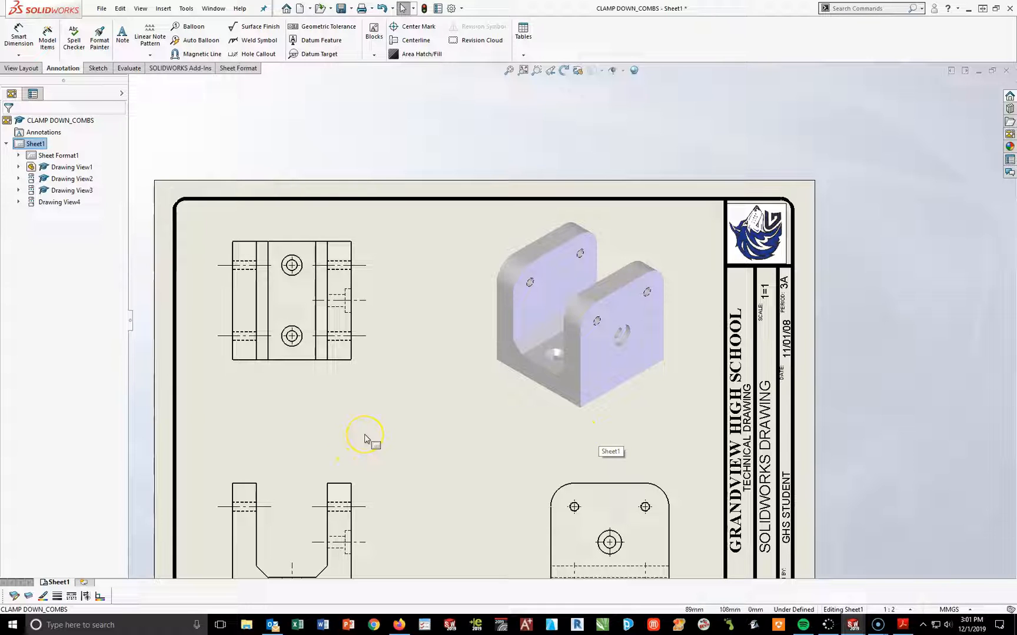
click(122, 34)
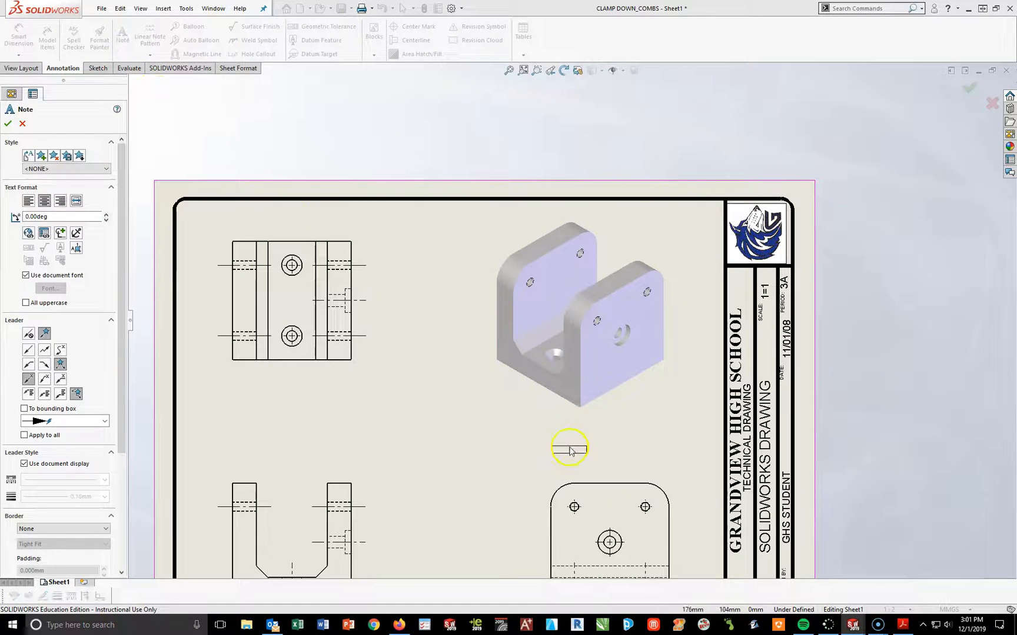
click(574, 432)
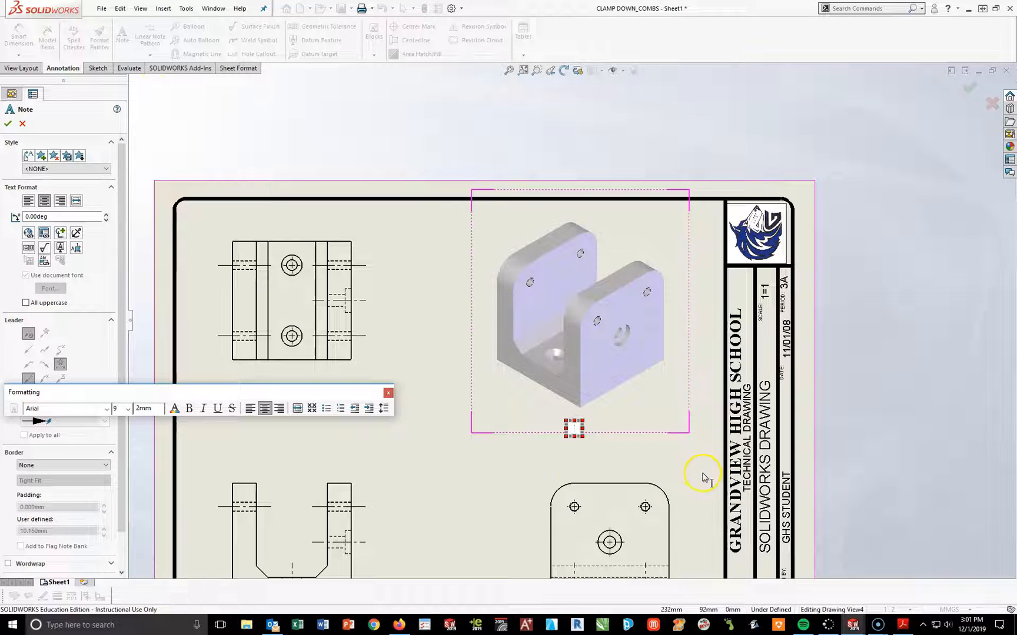
click(904, 625)
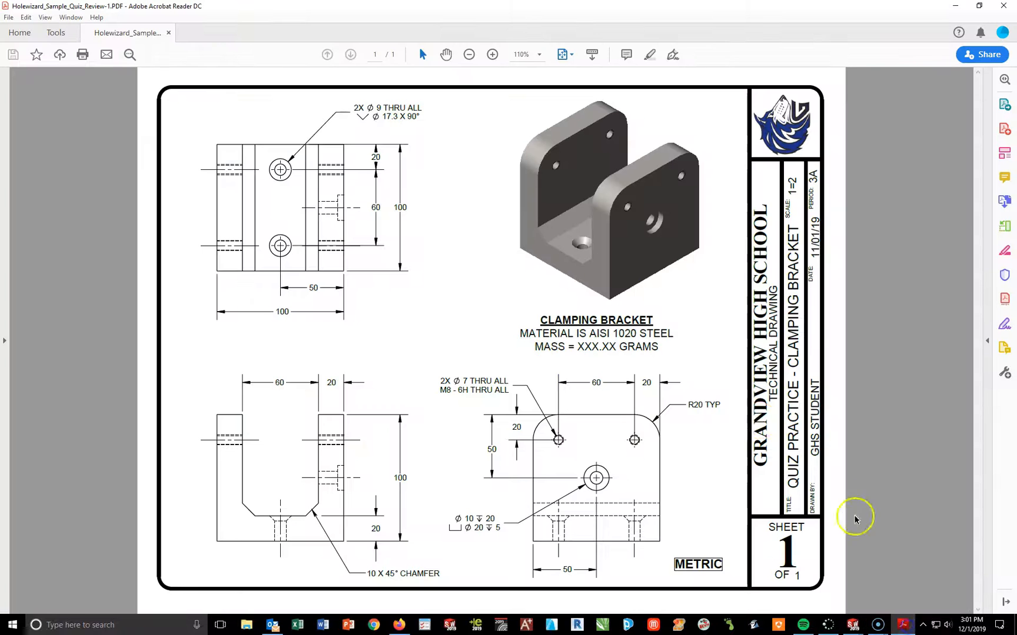
drag(540, 320, 673, 360)
key(ctrl+c)
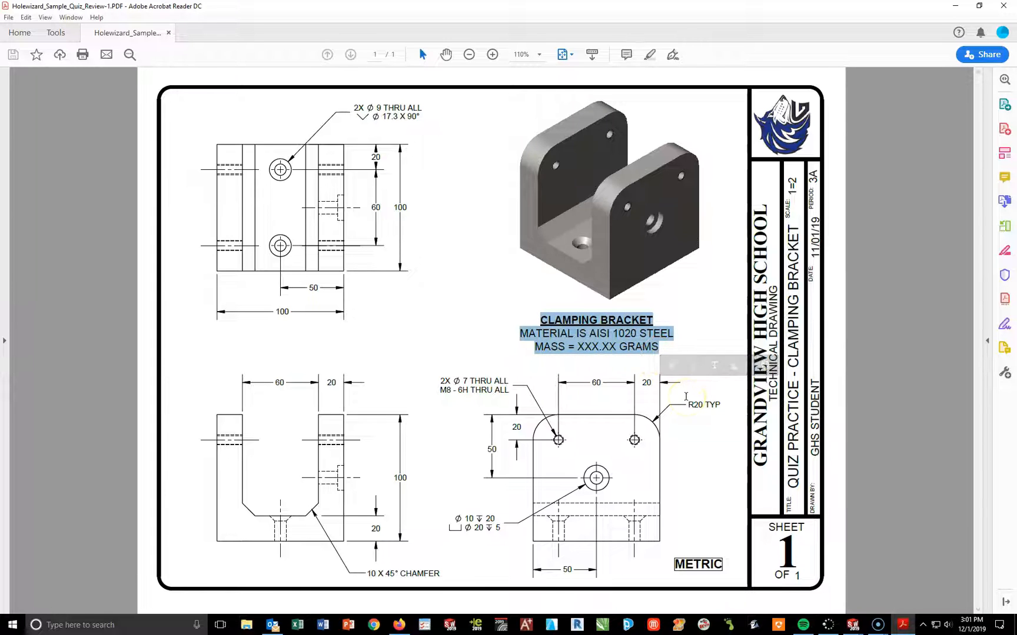
Switch back to the SOLIDWORKS drawing and paste the copied bracket title, material and mass lines into the open note.
click(877, 625)
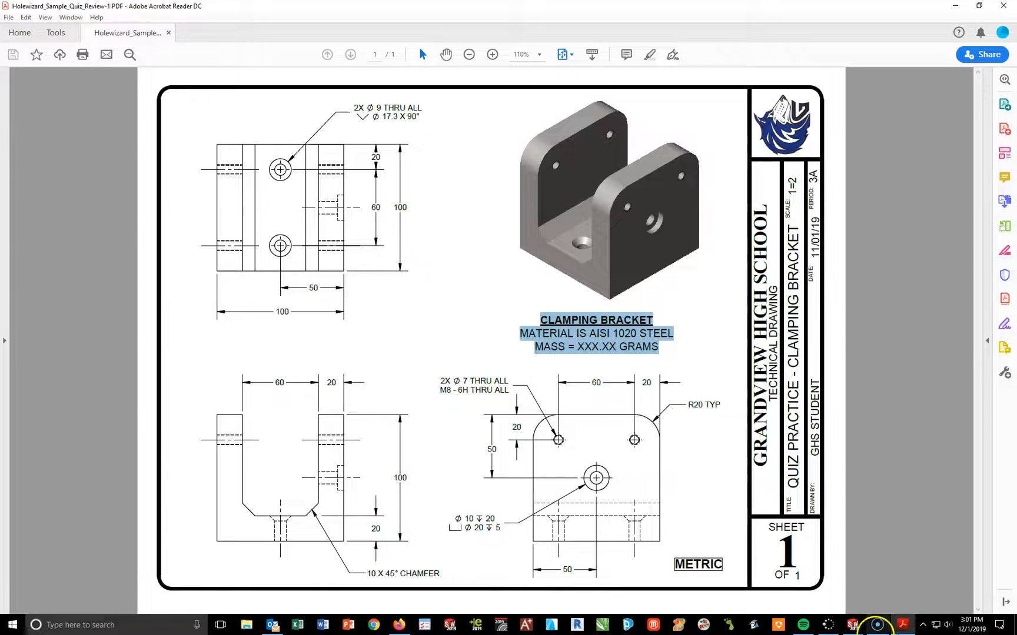
mouse_move(854, 625)
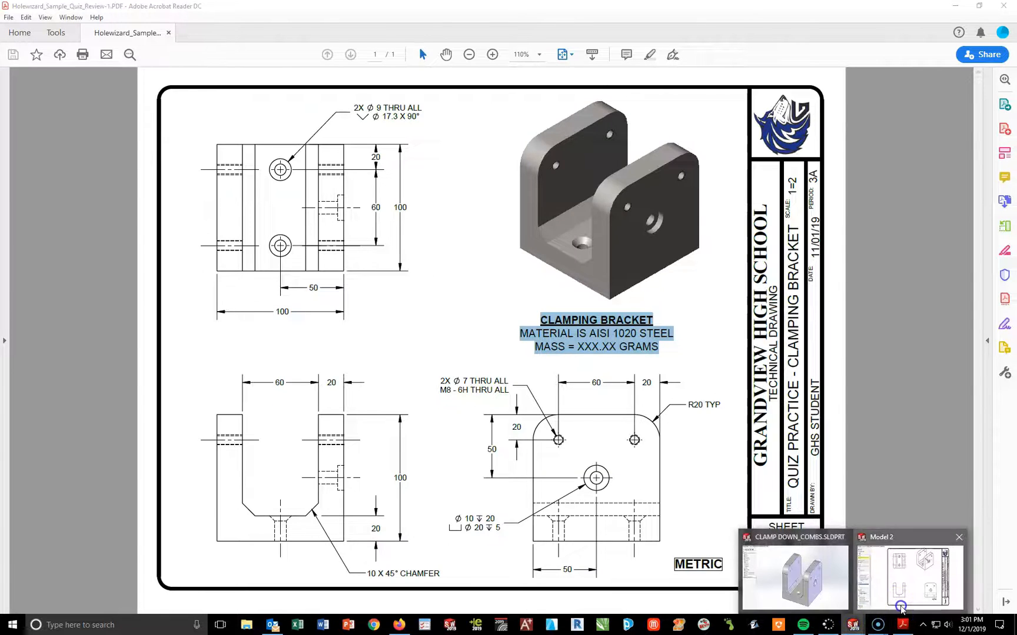
click(928, 580)
click(574, 428)
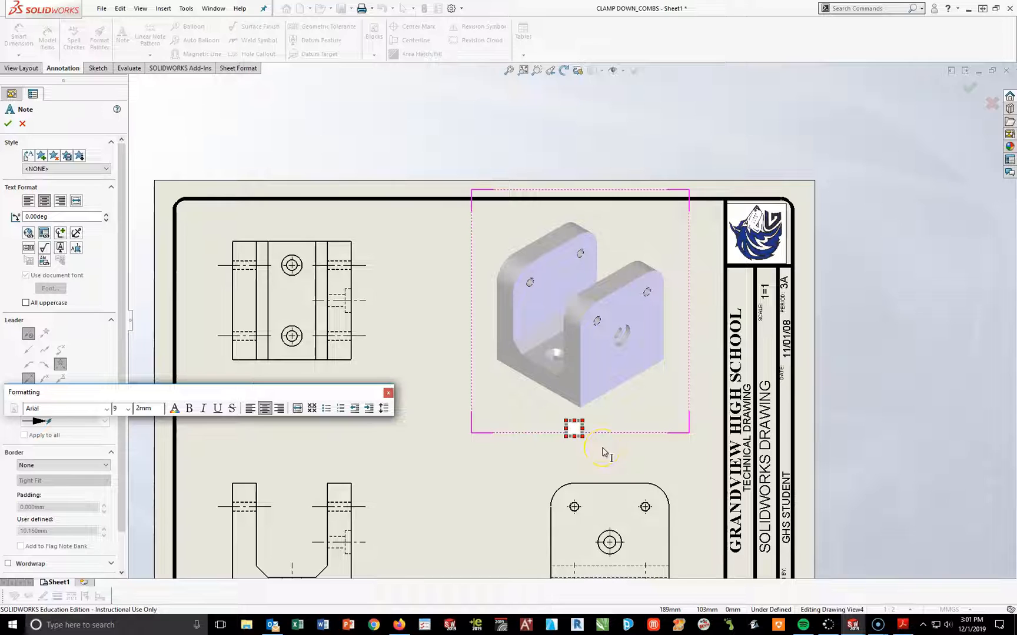
key(ctrl+v)
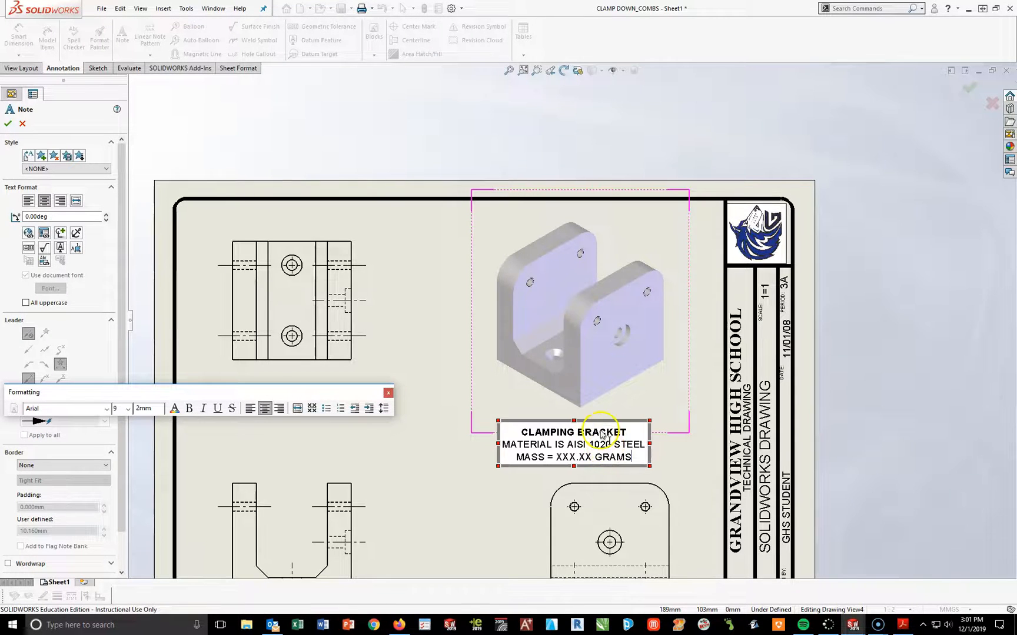
Replace the mass placeholder in the bracket note with 4061.80 grams and finish placing notes.
scroll(606, 453, down, 5)
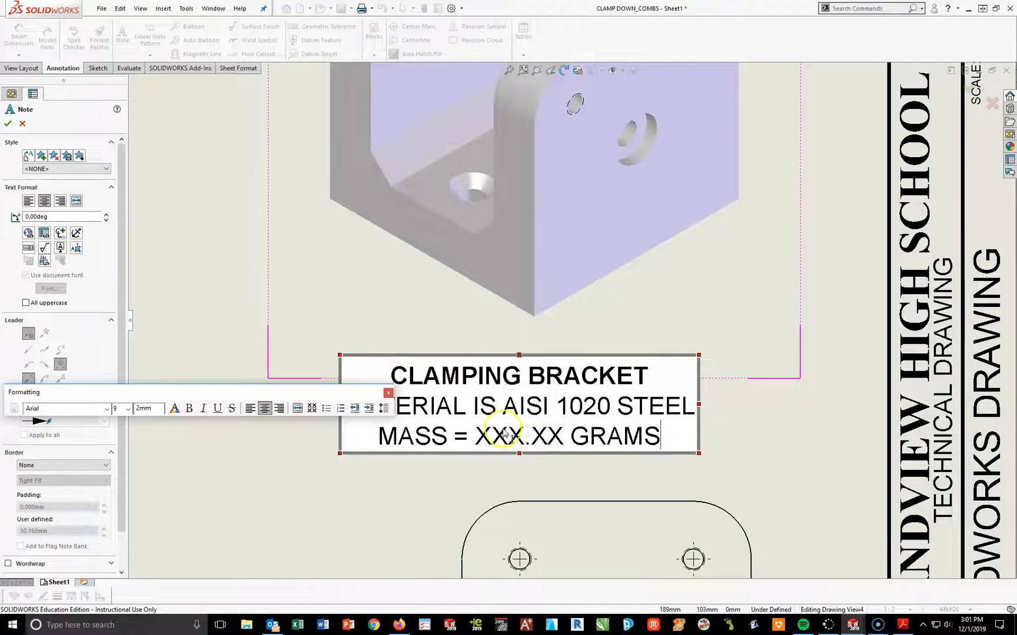
drag(563, 435, 481, 438)
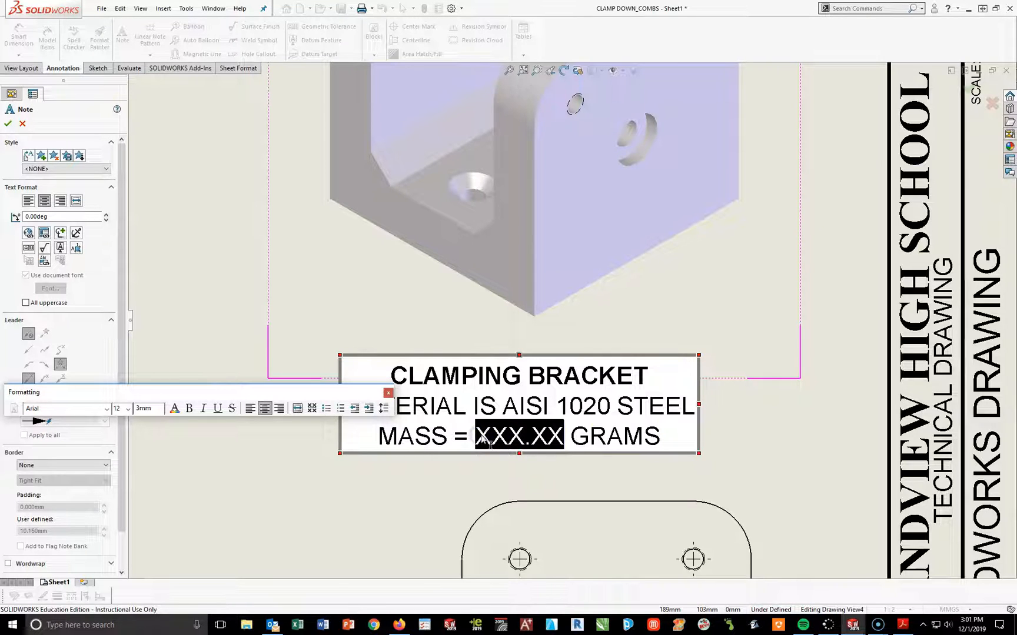
text(4061.)
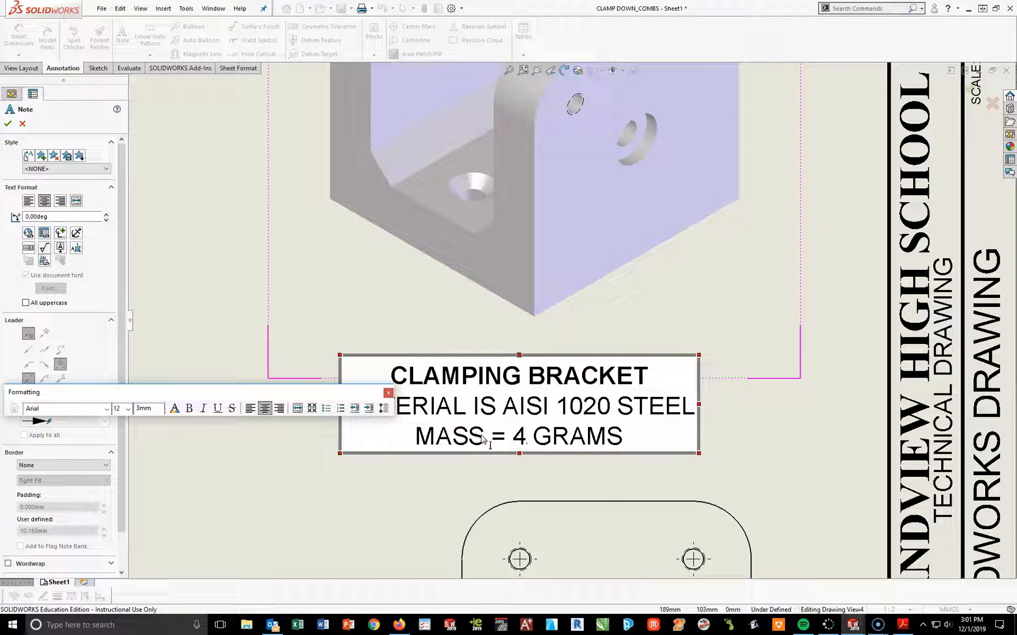
text(80)
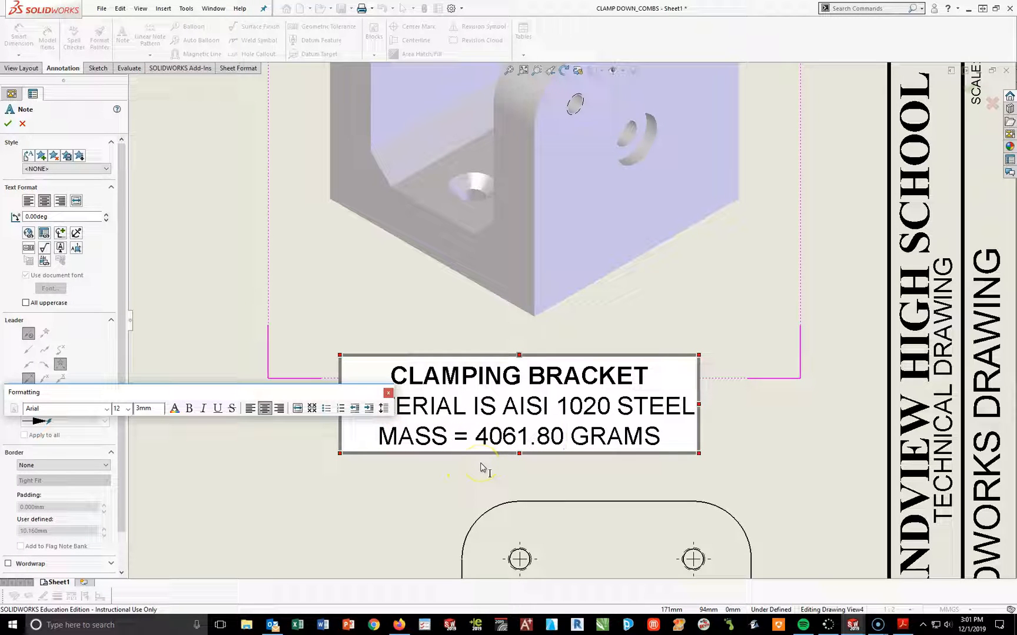
click(571, 472)
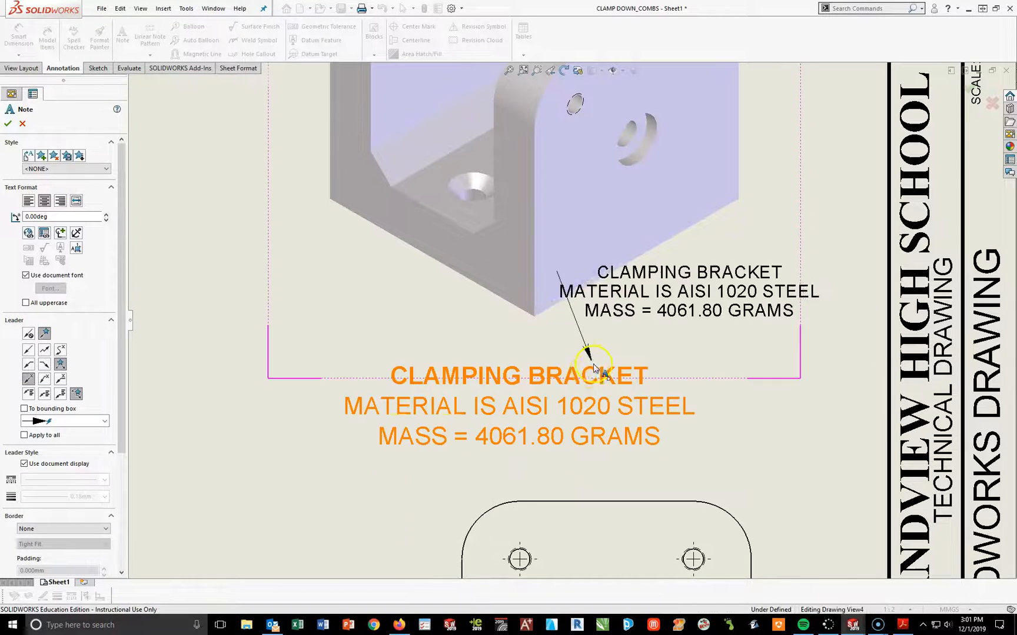
key(Escape)
Reposition the bracket note and the isometric view slightly up and to the right, keeping the note centered beneath the view.
scroll(571, 408, up, 4)
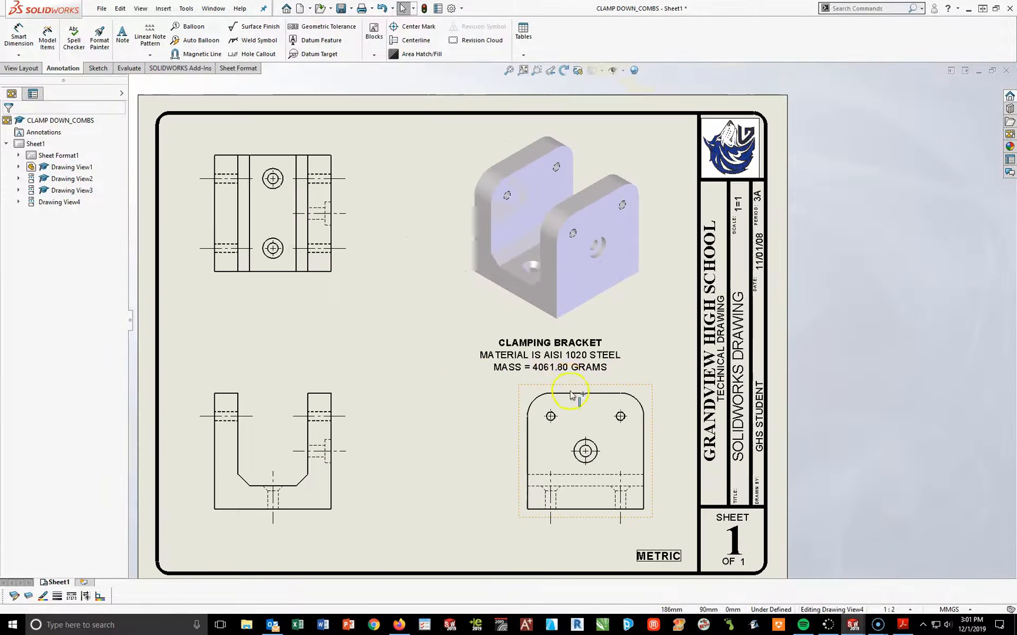
click(572, 354)
drag(573, 355, 580, 354)
drag(647, 284, 671, 275)
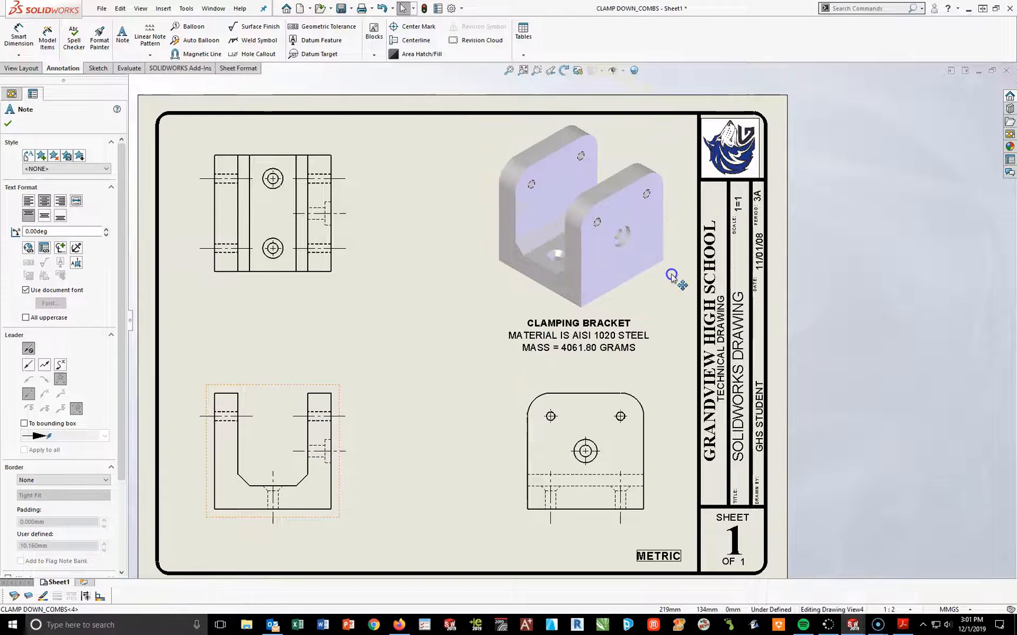
click(443, 245)
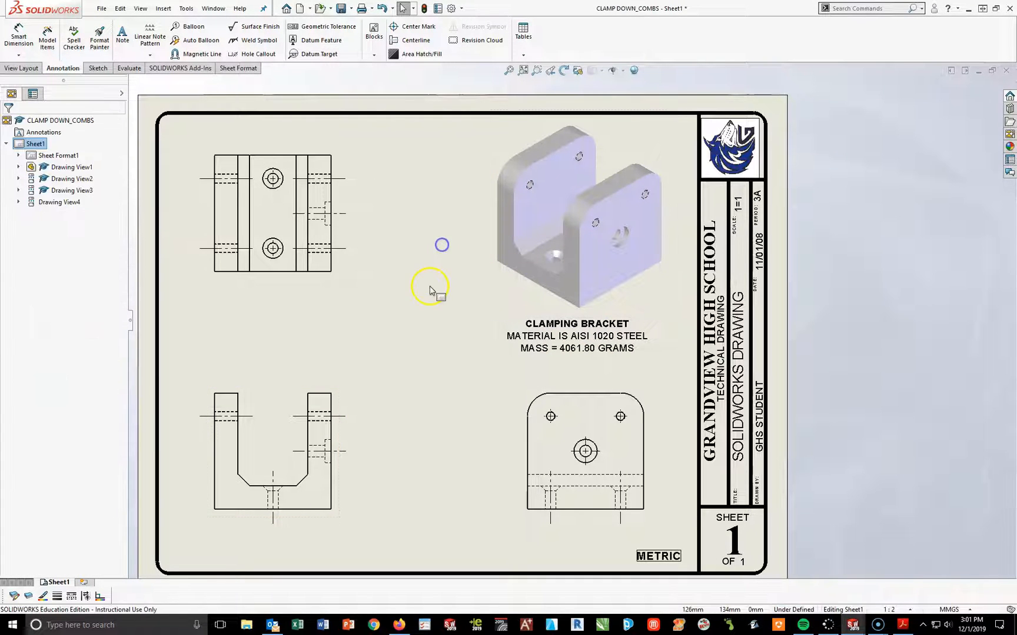
Move the front view slightly down and to the right on the sheet, and deselect it.
drag(328, 520, 331, 528)
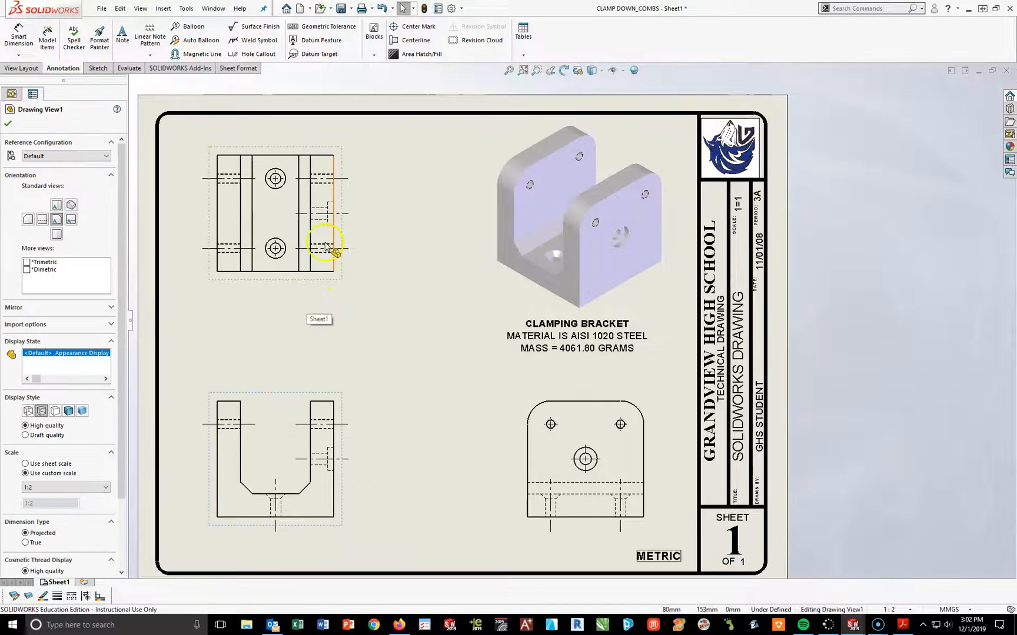
scroll(419, 336, down, 3)
scroll(548, 325, up, 5)
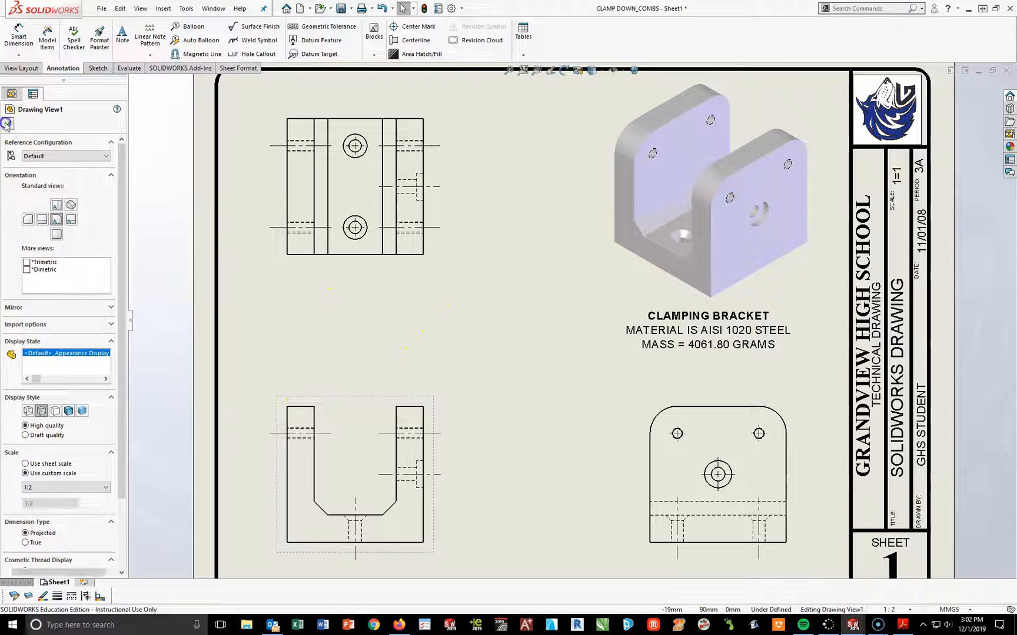
click(225, 235)
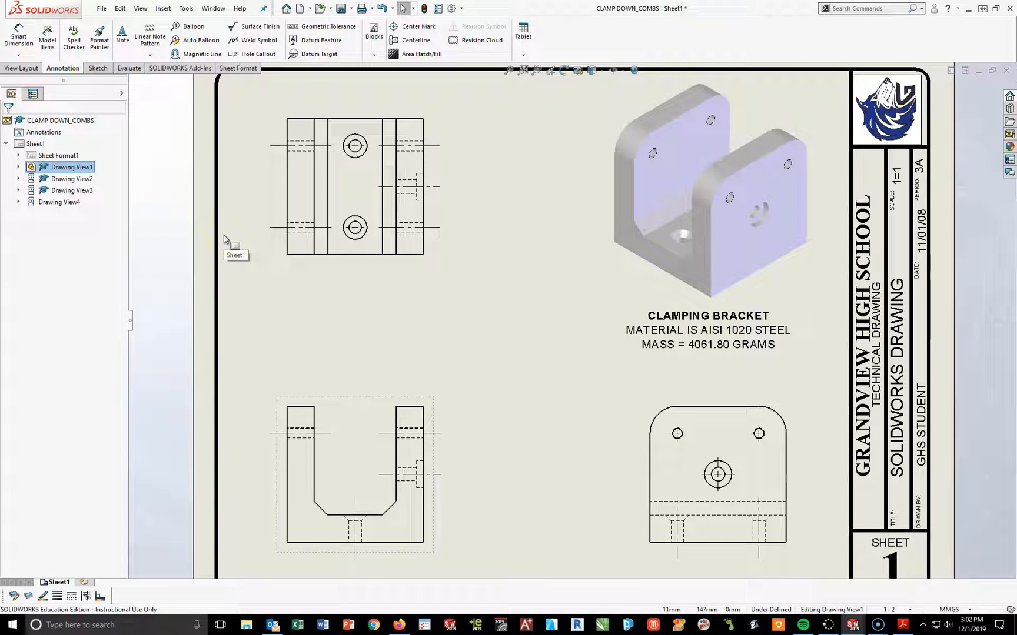
Start Model Items with the entire model as source and importing into all views.
click(46, 37)
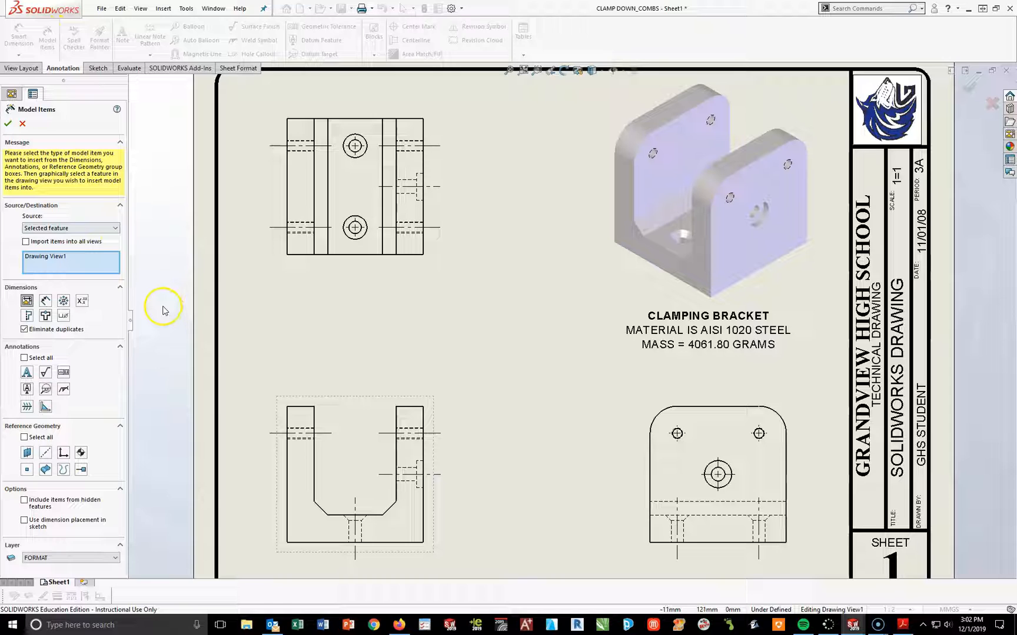
click(32, 228)
click(33, 237)
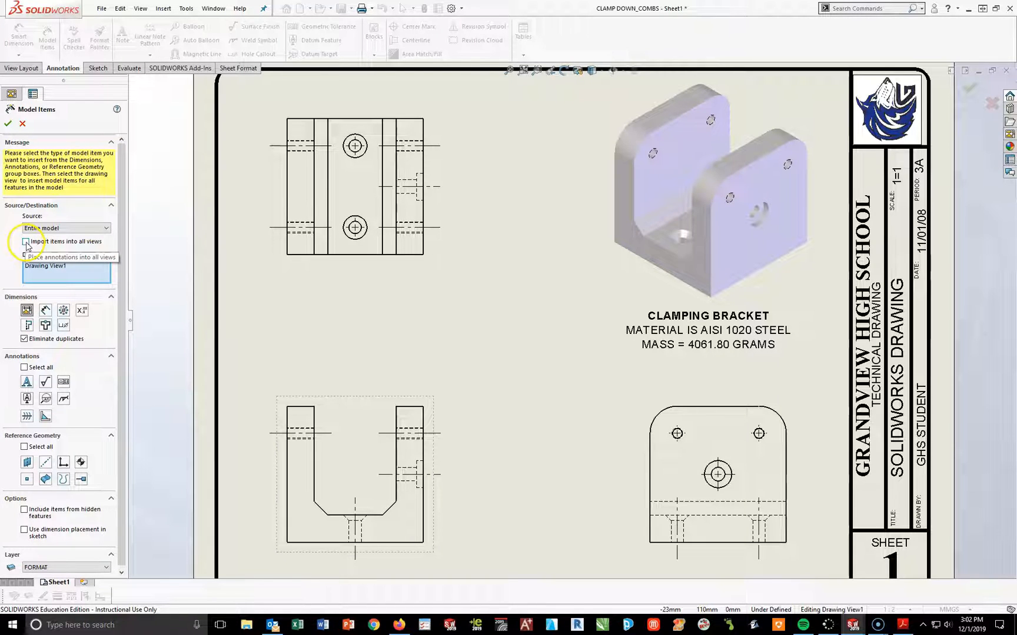
click(26, 243)
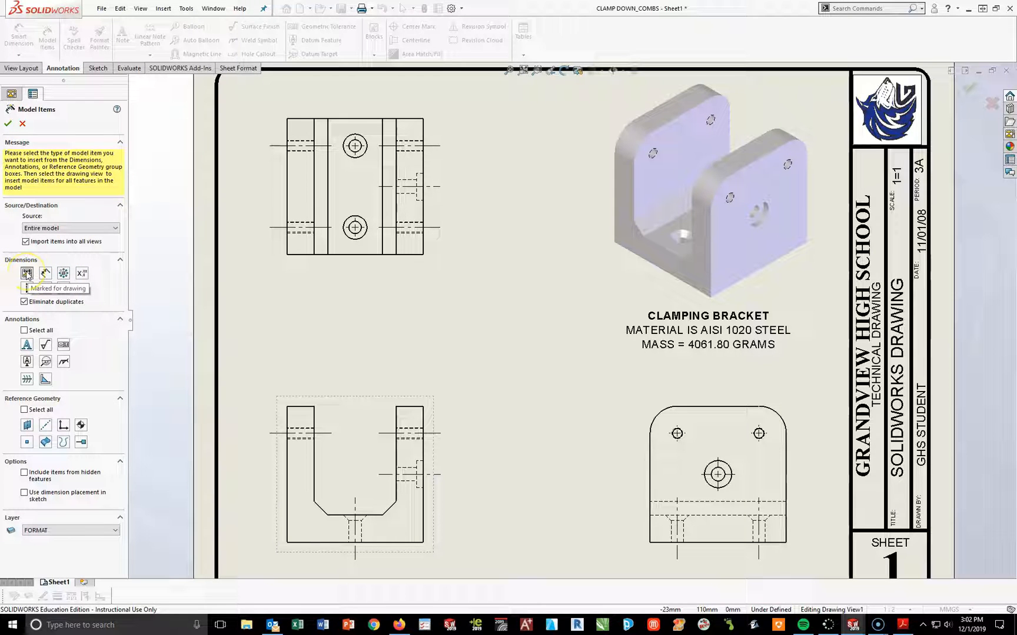
Include every dimension type except Hole Wizard profiles and insert the model dimensions into the drawing views.
click(45, 274)
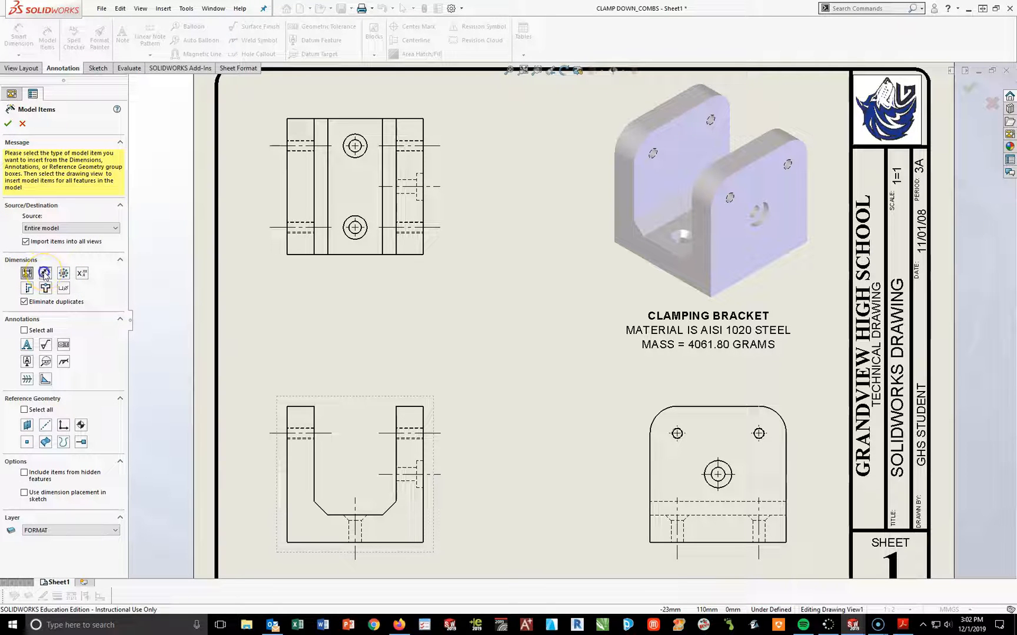
click(64, 274)
click(82, 273)
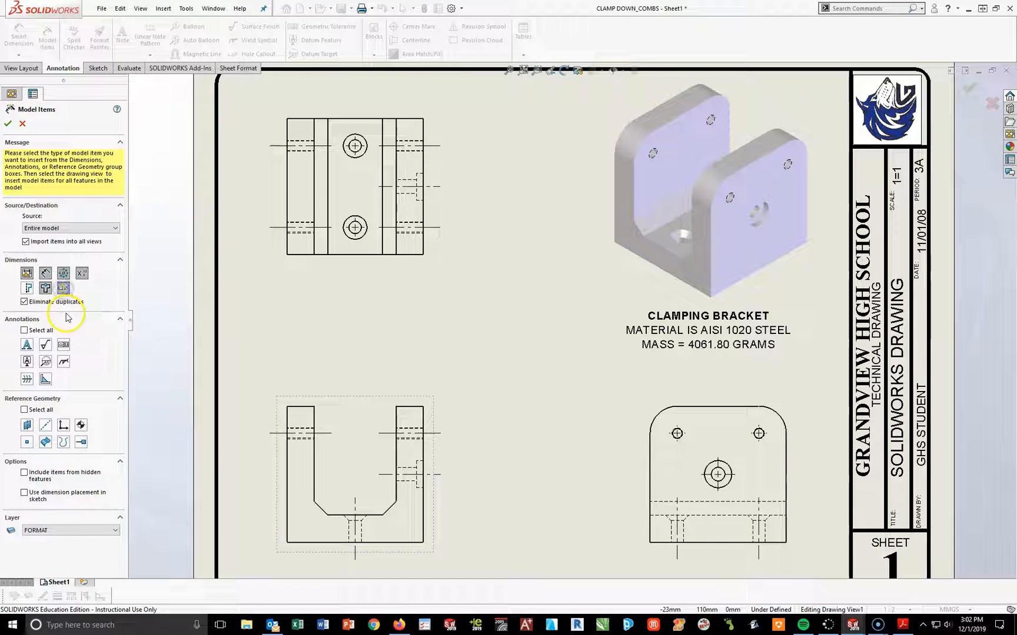
click(28, 288)
click(69, 293)
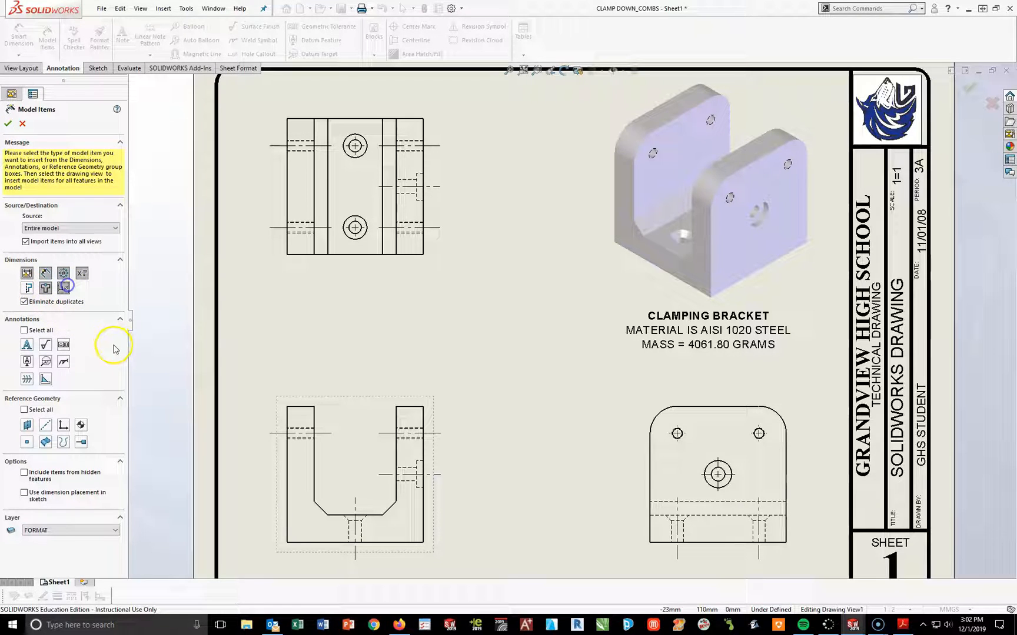
click(47, 289)
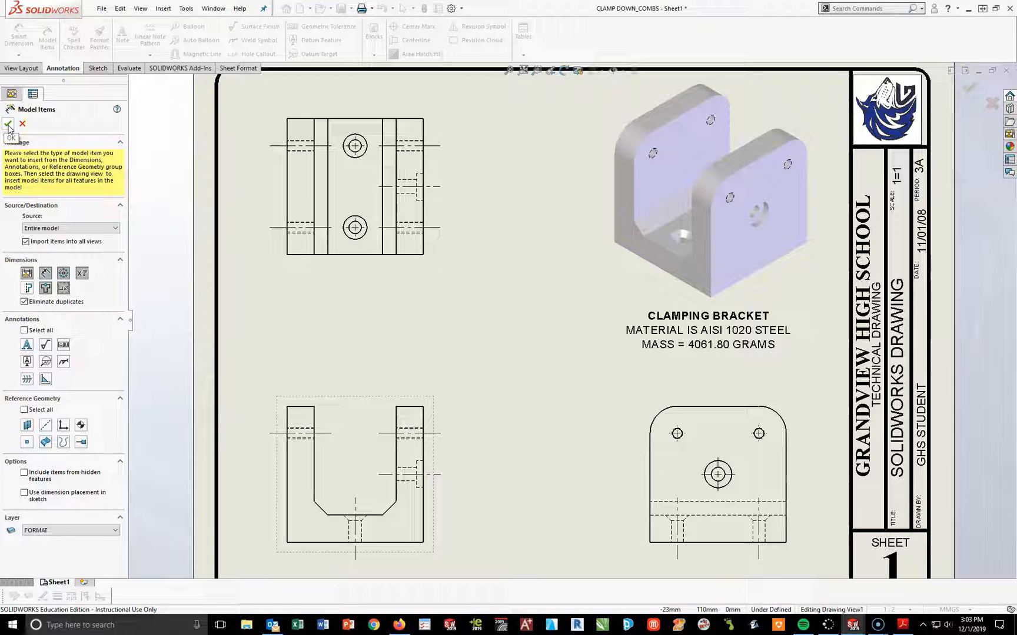
click(8, 124)
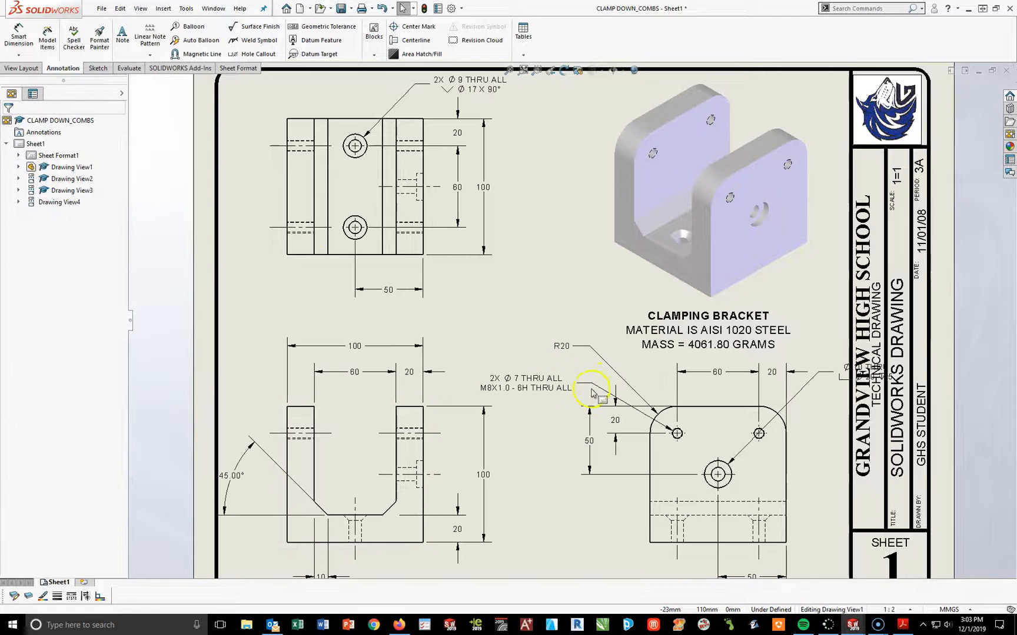
Move the 20 and 60 dimensions closer to the front view's top edge and delete its overall 100 width dimension.
click(476, 334)
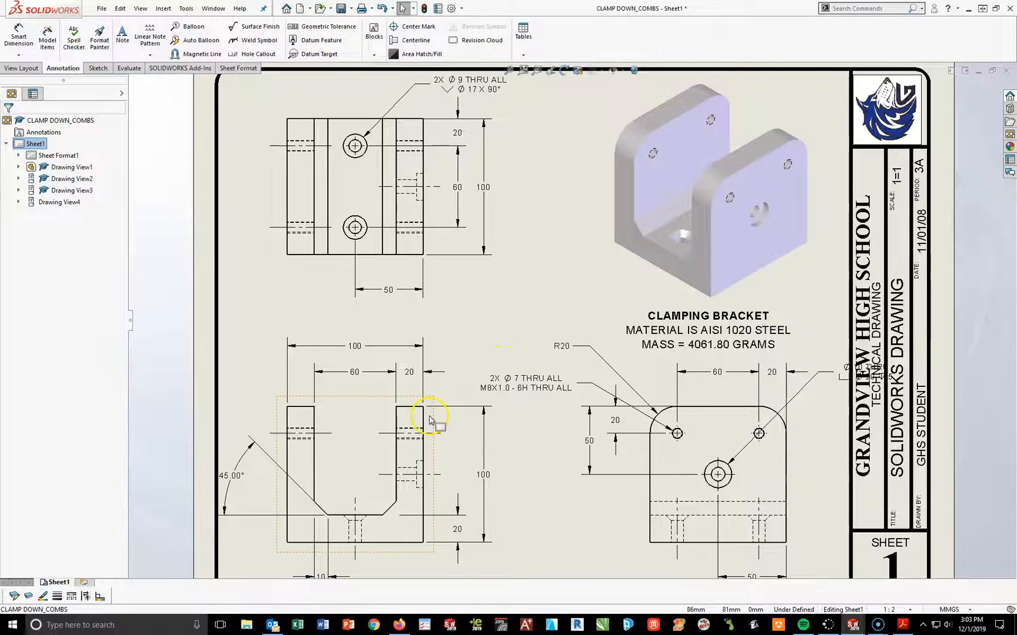
scroll(415, 408, down, 3)
scroll(427, 393, up, 2)
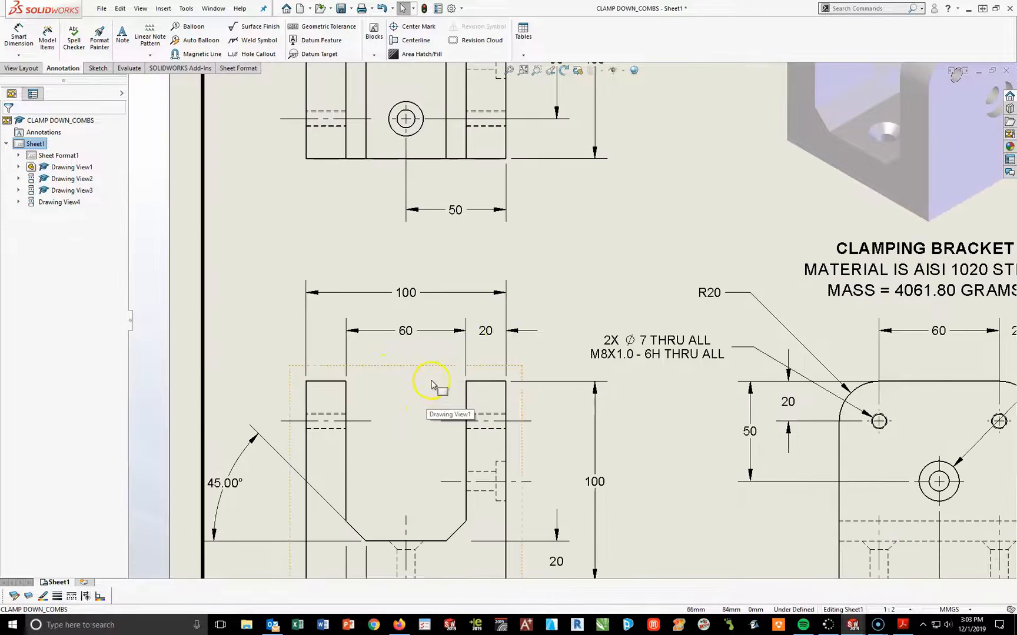
scroll(520, 324, up, 1)
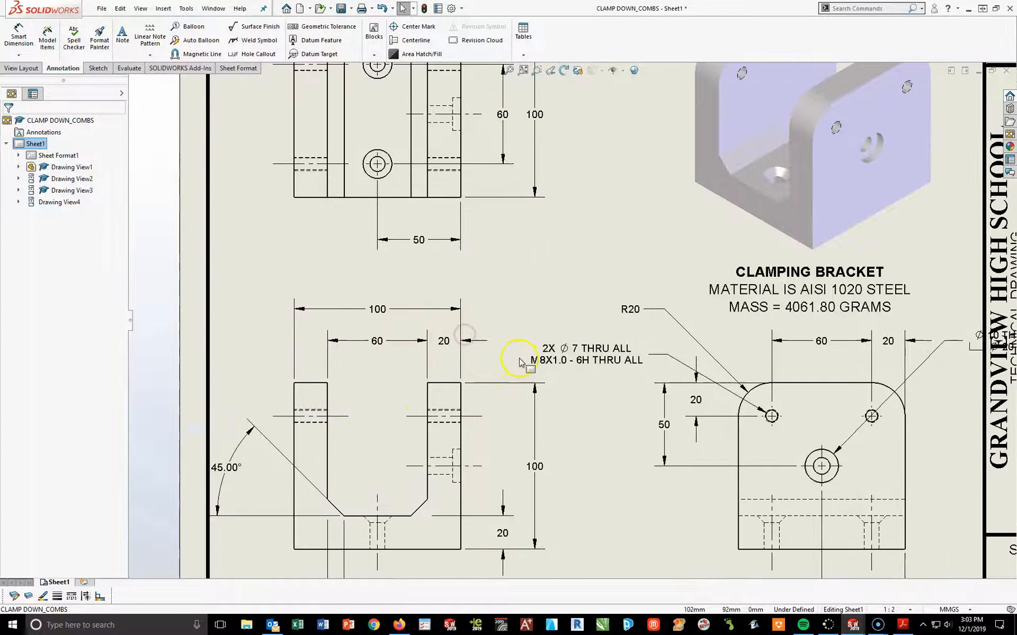
scroll(453, 344, down, 2)
drag(435, 331, 436, 352)
drag(339, 327, 340, 352)
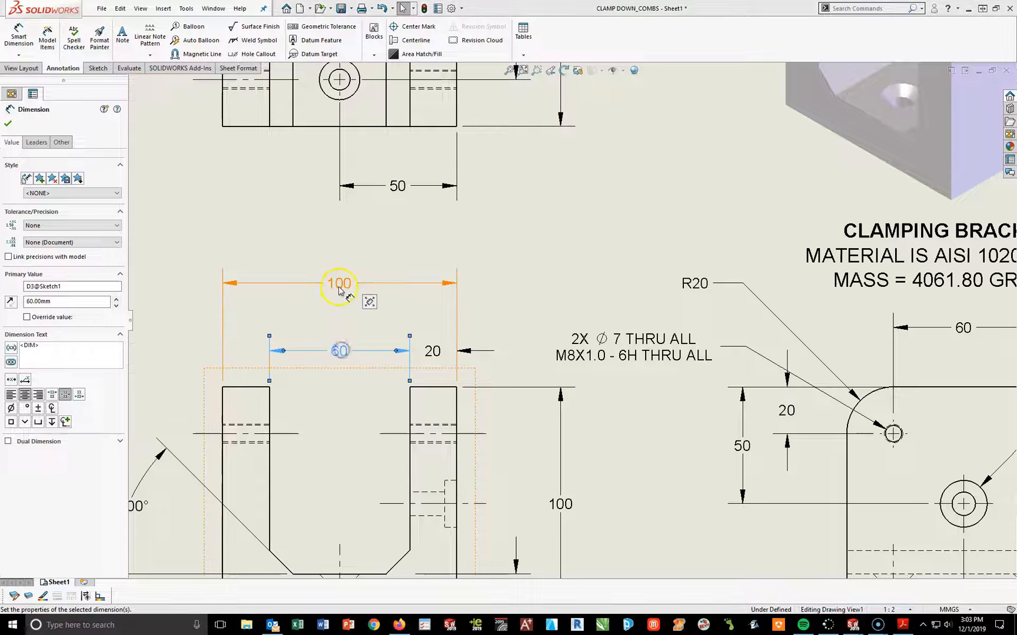
drag(279, 283, 324, 310)
key(Delete)
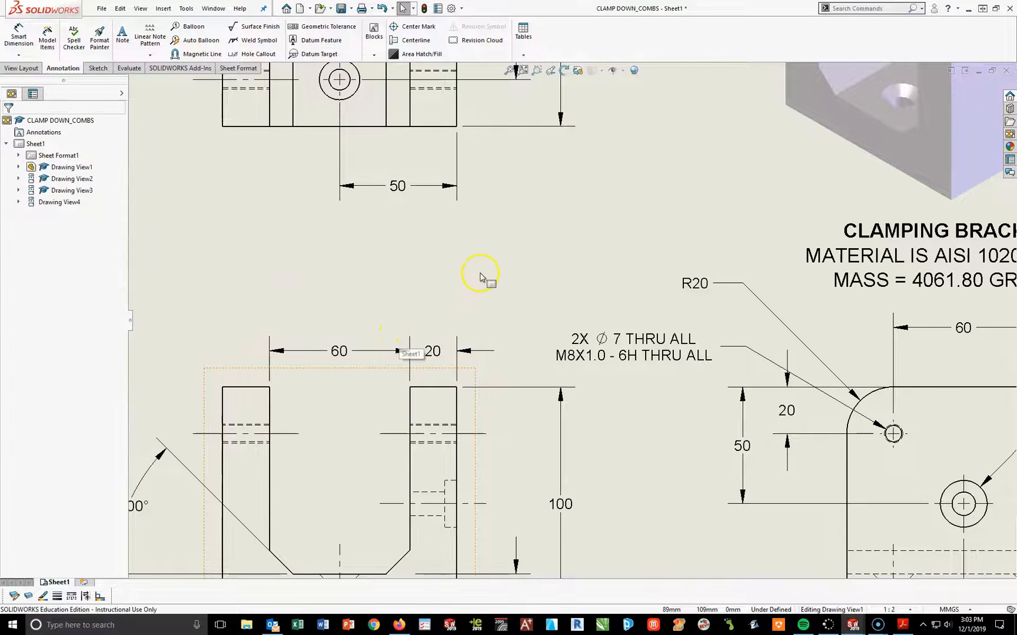
Dimension the top view's overall width below the view and space it evenly with the 50 hole-location dimension.
scroll(565, 319, up, 2)
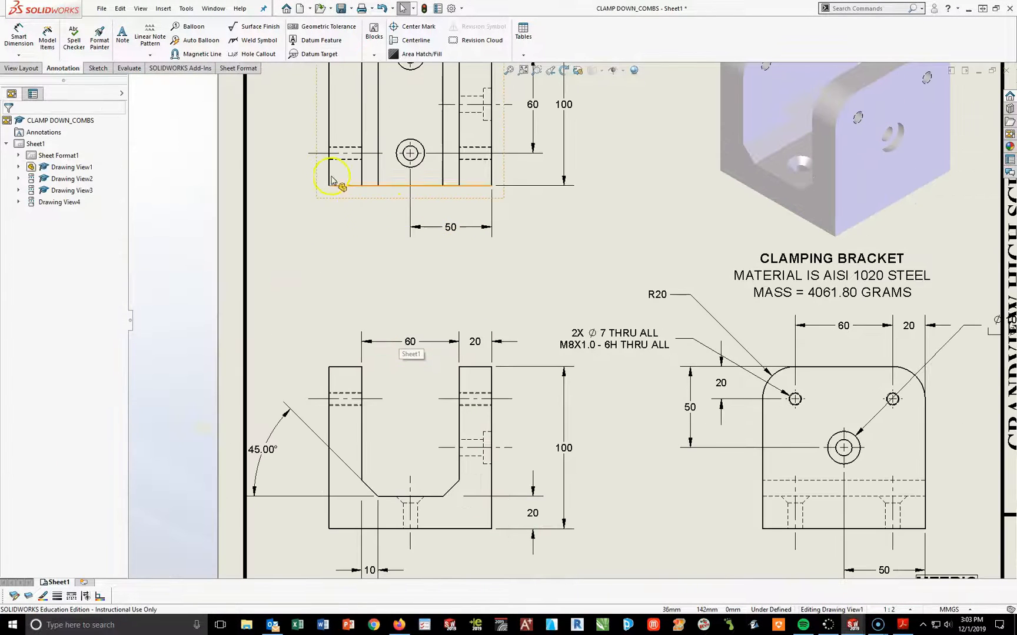
click(19, 37)
click(393, 186)
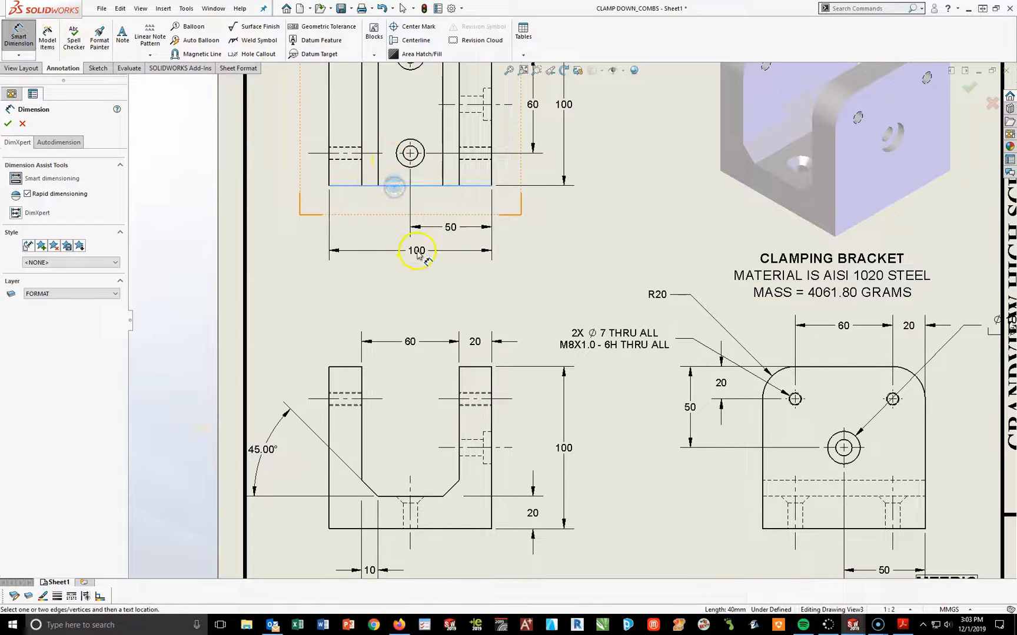
click(408, 256)
drag(448, 230, 451, 217)
drag(416, 256, 416, 247)
click(415, 272)
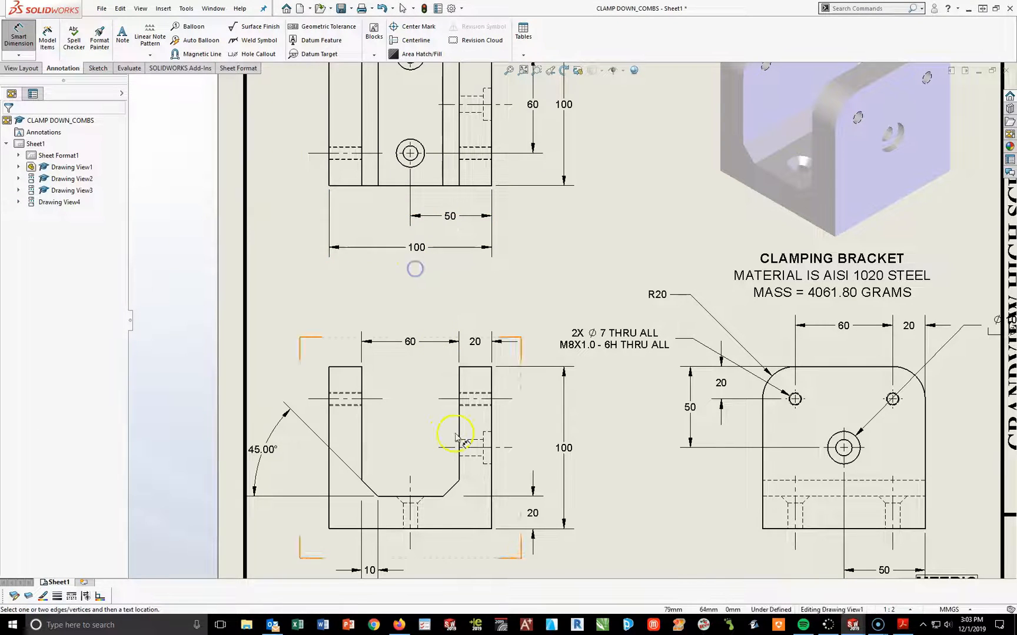
Move the overall 100 height dimension closer to the front view.
click(526, 515)
drag(565, 447, 551, 446)
click(572, 484)
Delete the 10 and 45° chamfer dimensions from the front view.
scroll(409, 552, up, 2)
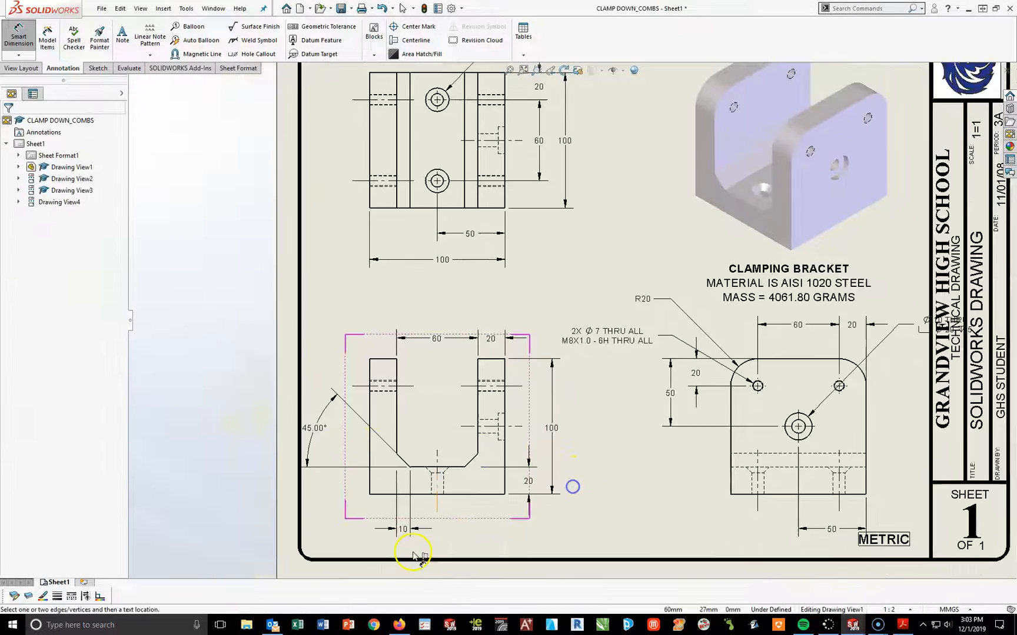
scroll(441, 518, down, 3)
click(429, 484)
key(Delete)
click(311, 342)
key(Delete)
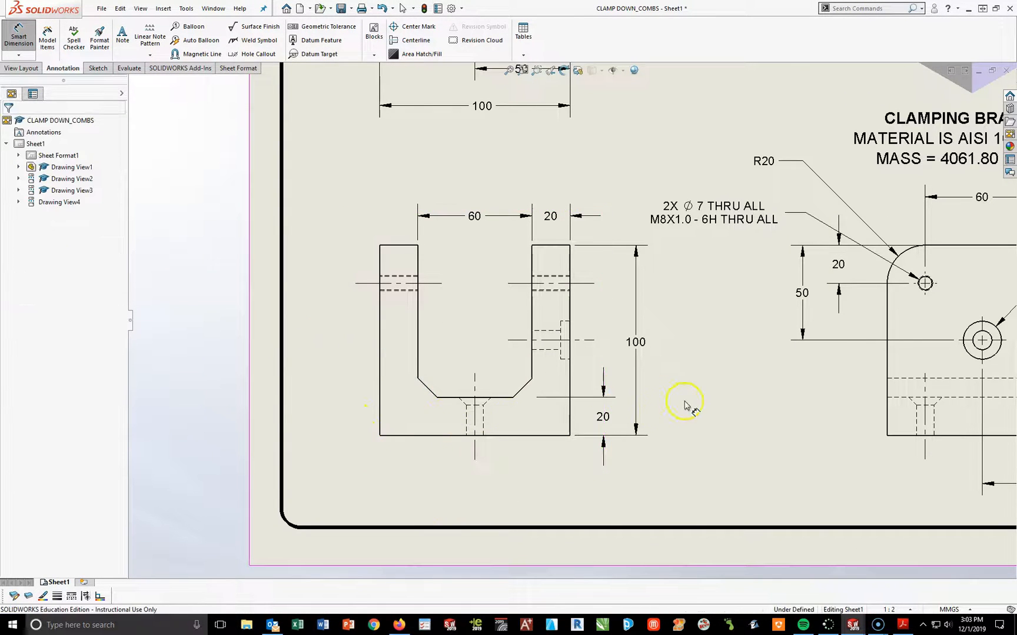
Leave the dimension command and move the top view slightly lower on the sheet.
scroll(642, 390, up, 3)
scroll(498, 456, down, 2)
key(d)
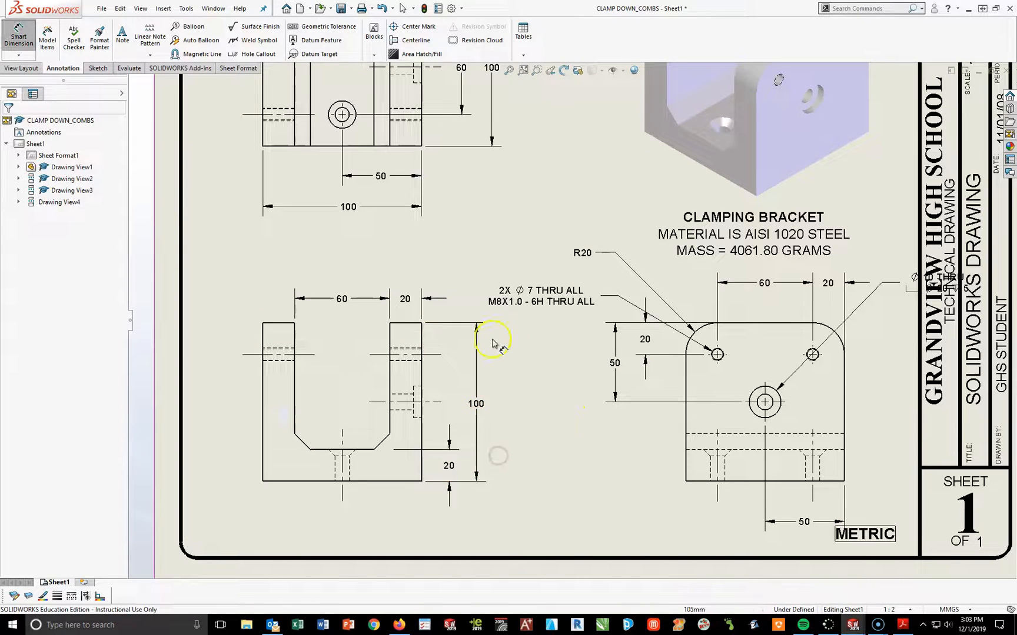
scroll(447, 318, up, 2)
scroll(427, 317, down, 2)
scroll(426, 317, up, 2)
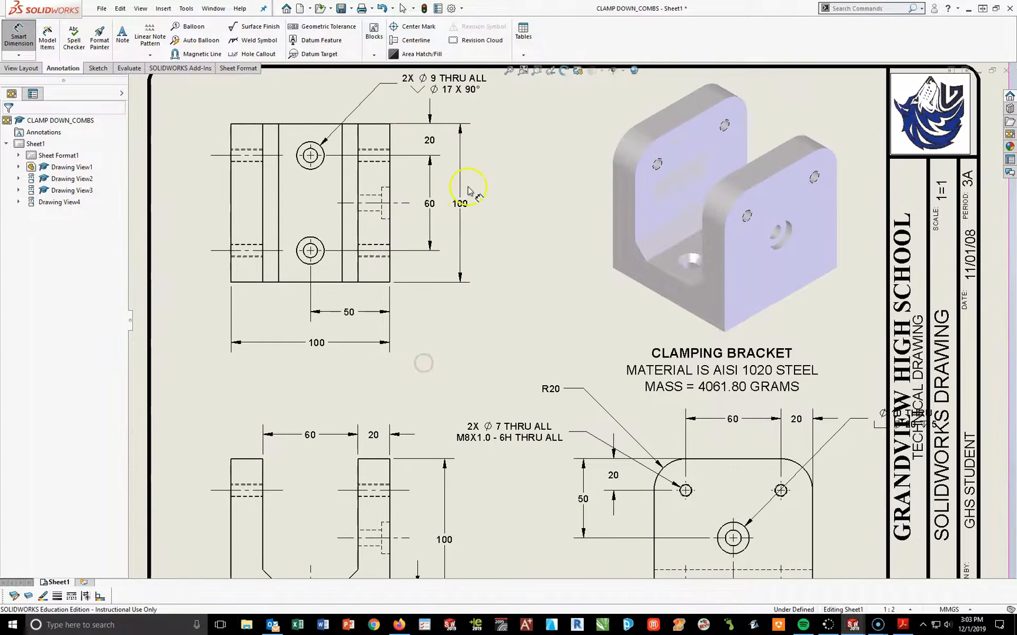
scroll(435, 252, down, 2)
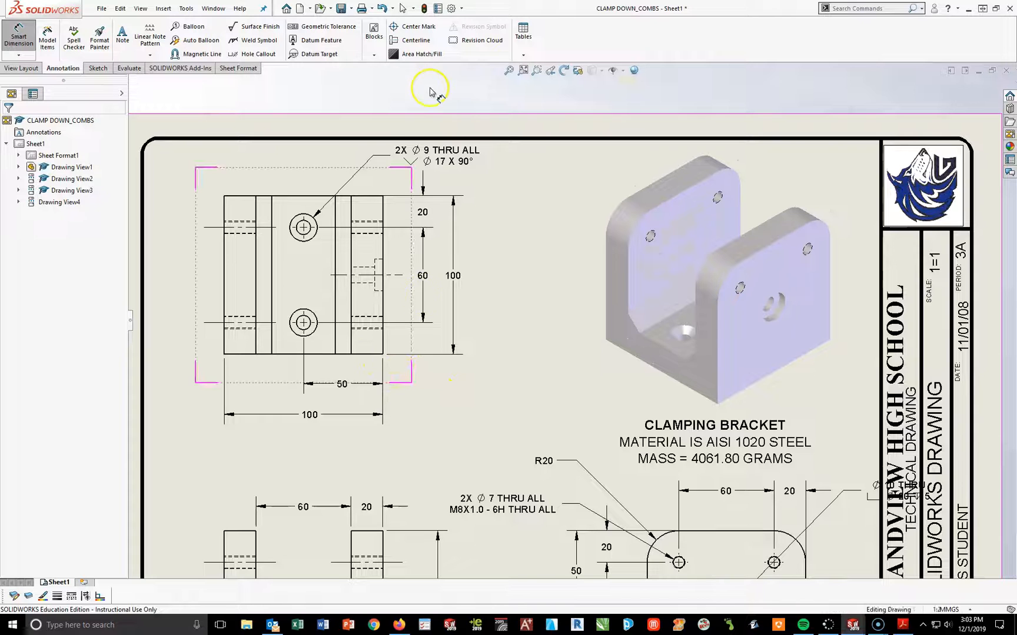
key(Escape)
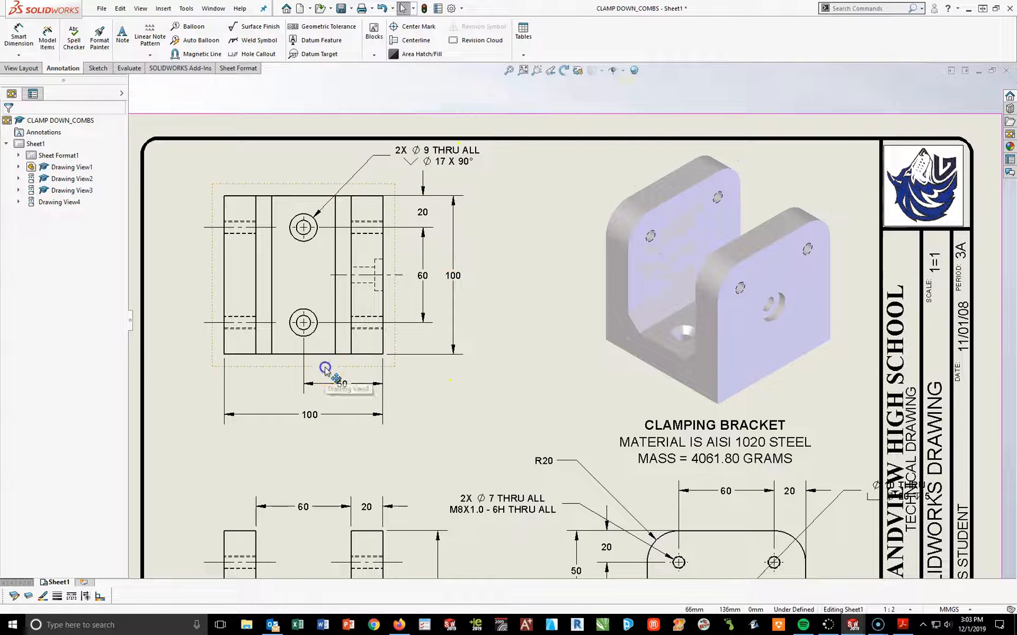
drag(326, 368, 323, 386)
Set the countersink diameter precision to one decimal place (.1) in the top view's countersunk hole callout.
scroll(391, 177, down, 2)
click(472, 181)
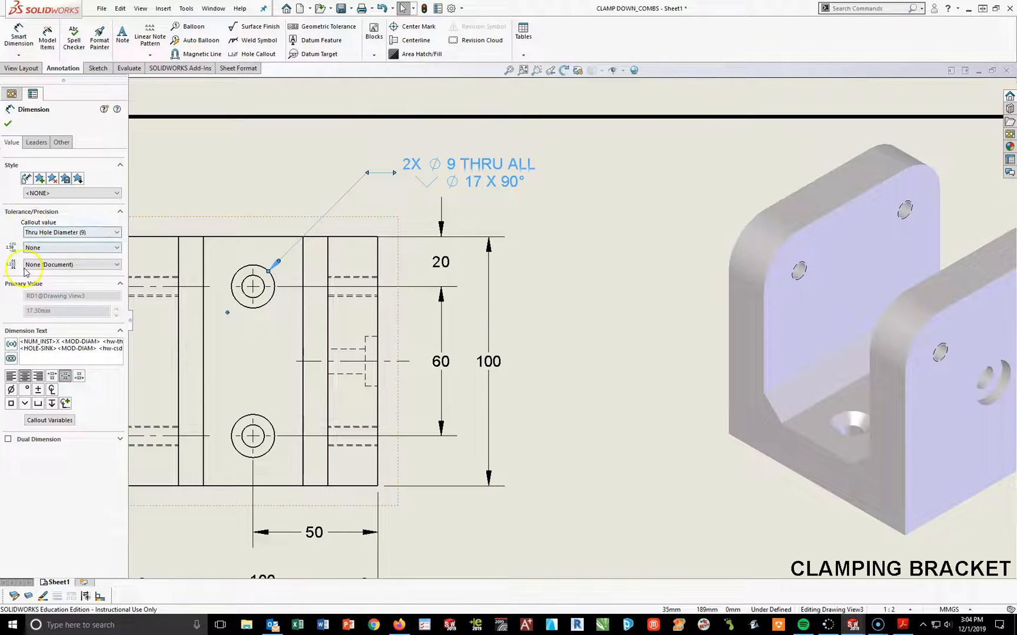
click(117, 232)
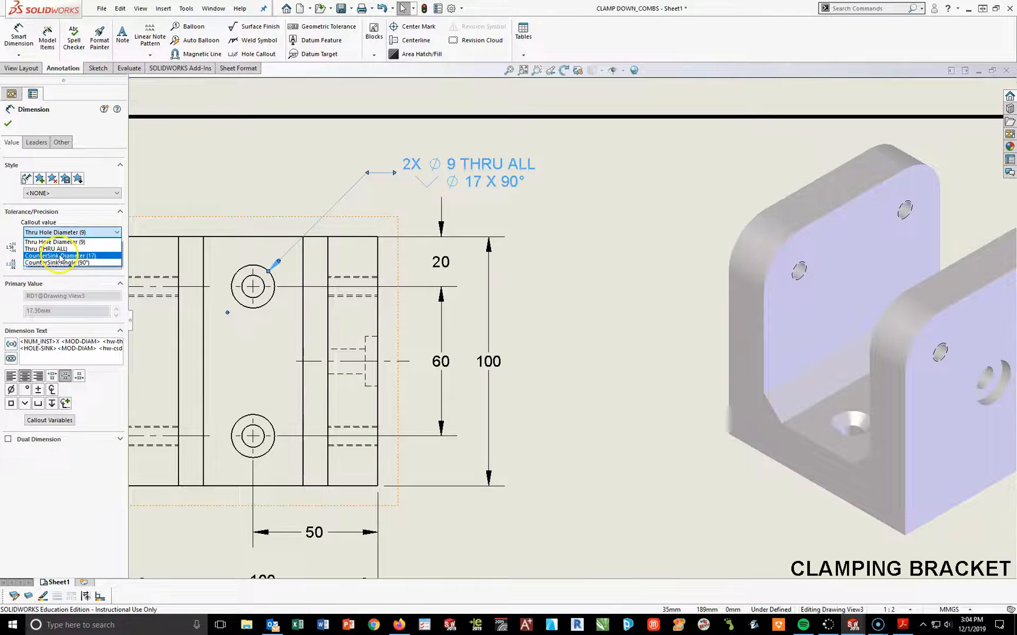
click(94, 257)
click(116, 266)
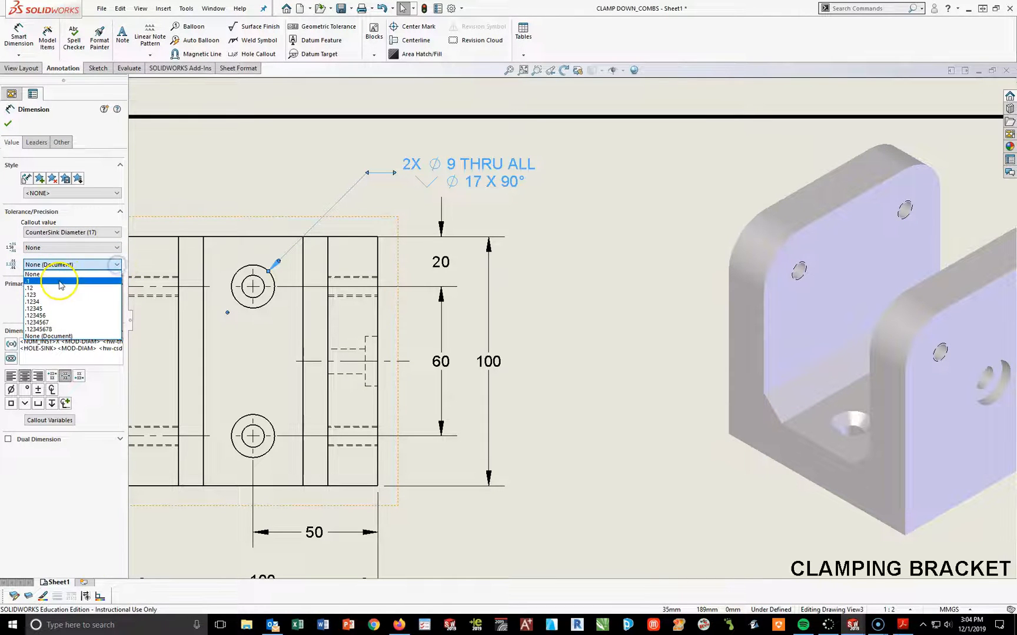
click(59, 280)
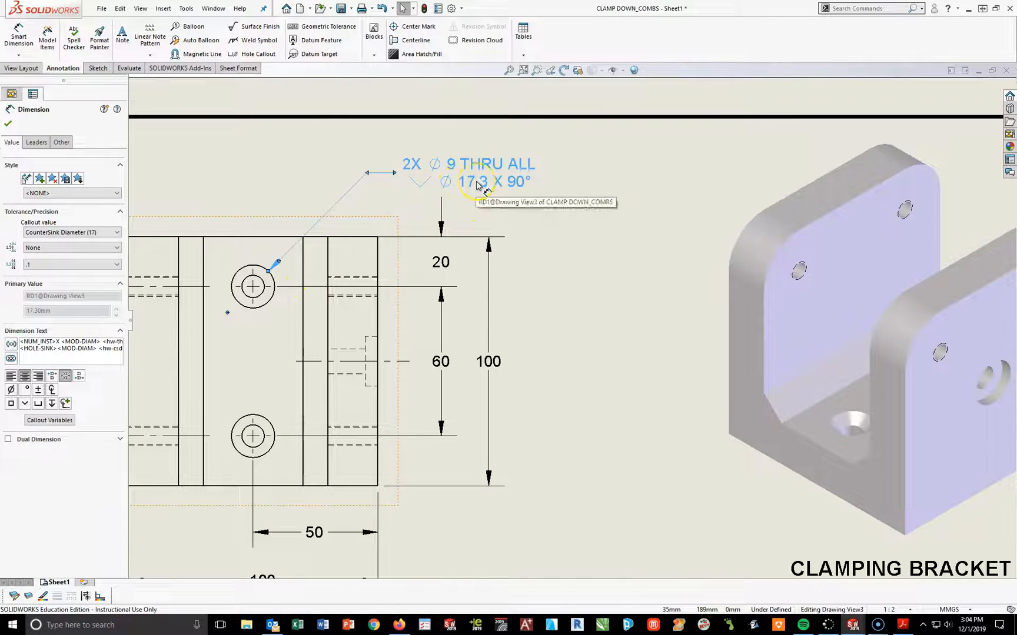
click(7, 123)
scroll(588, 393, up, 2)
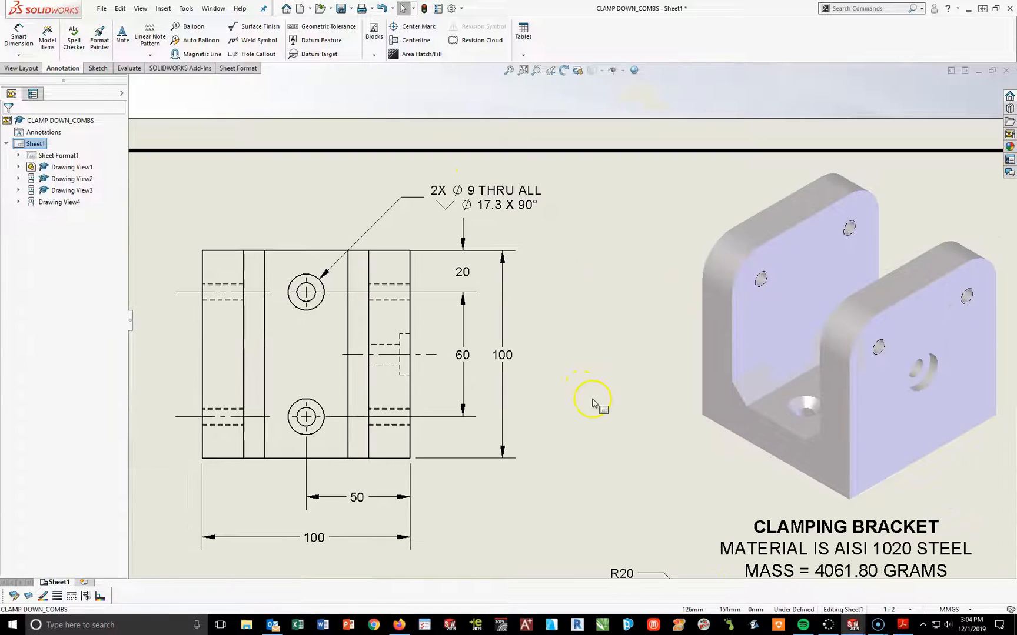
Check the chamfer callout in the Acrobat Reader PDF and attach a bent-leader note to the front view's right-hand chamfer in SOLIDWORKS.
click(901, 625)
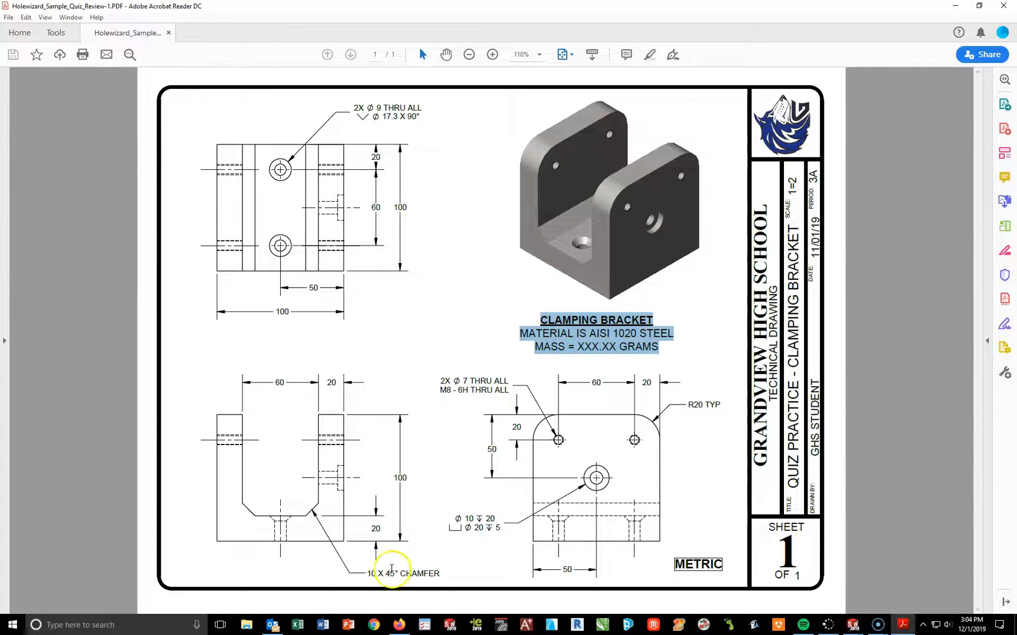
mouse_move(852, 625)
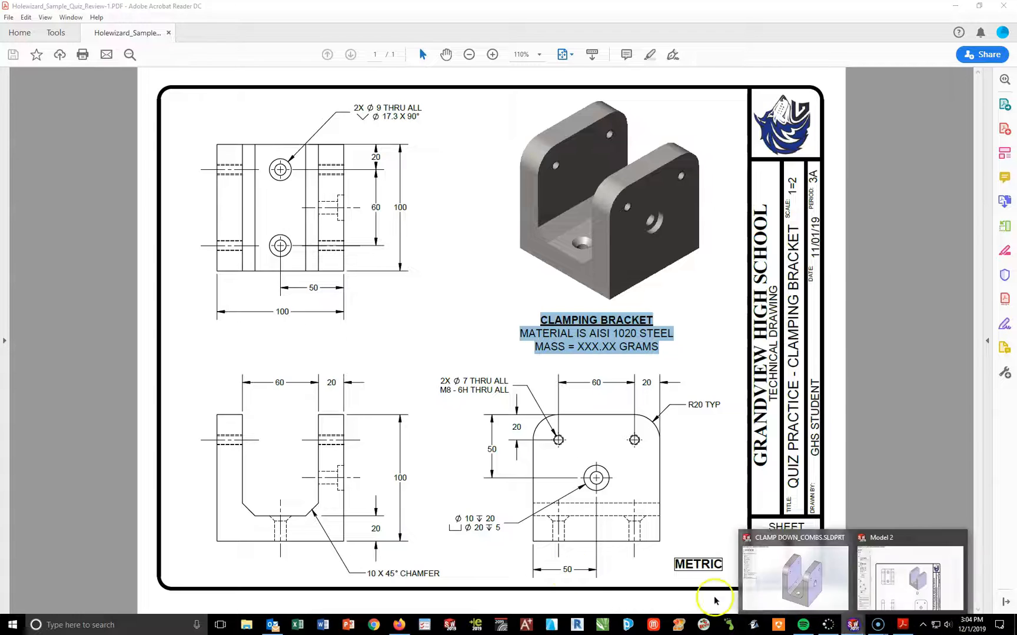
click(876, 582)
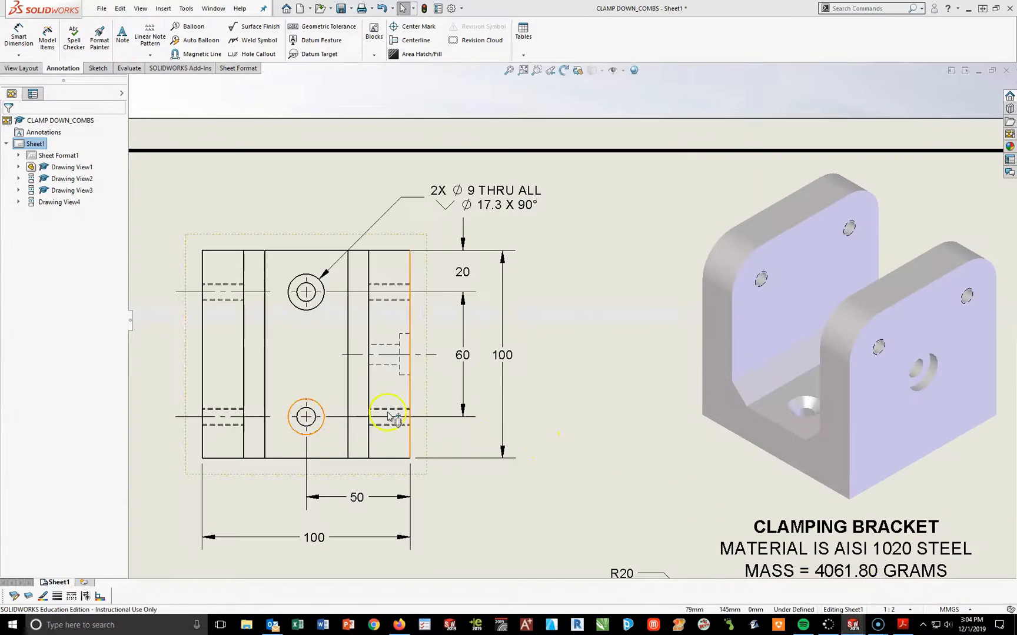
middle_drag(446, 483, 395, 177)
scroll(329, 324, down, 4)
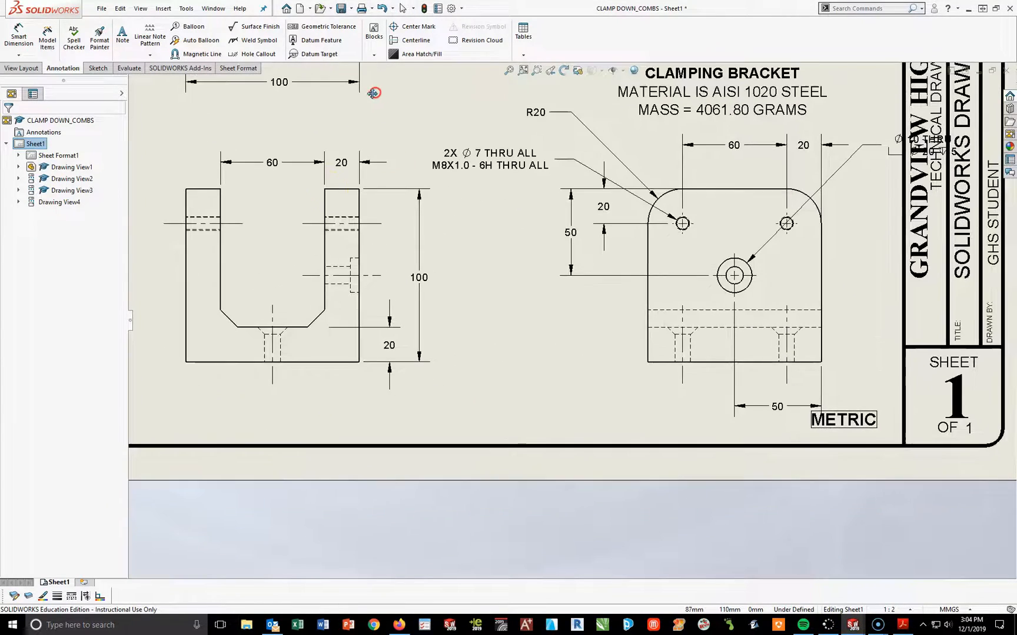
click(123, 35)
click(368, 327)
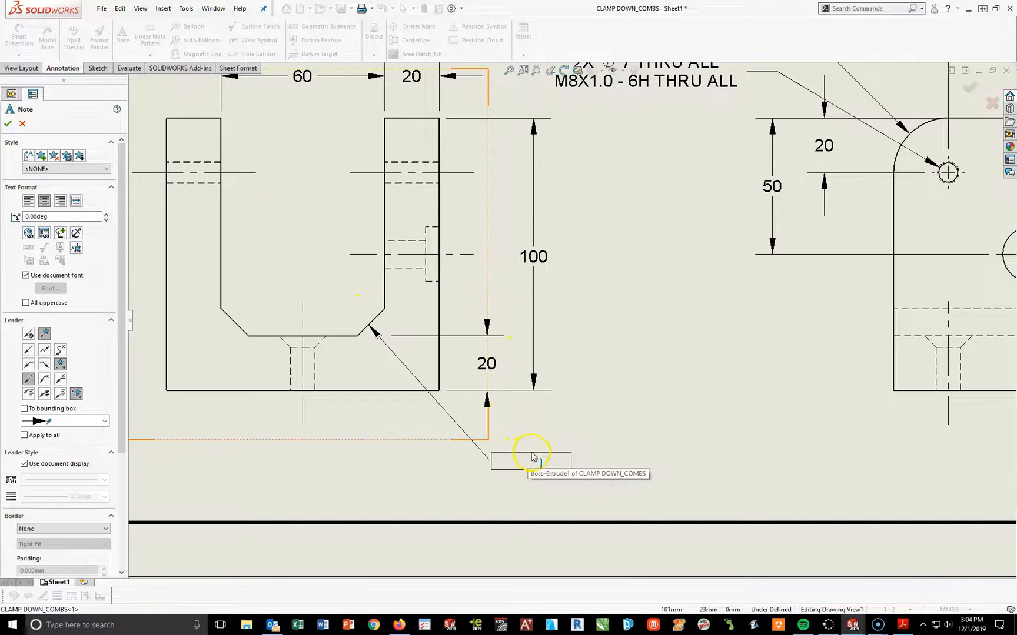
click(529, 454)
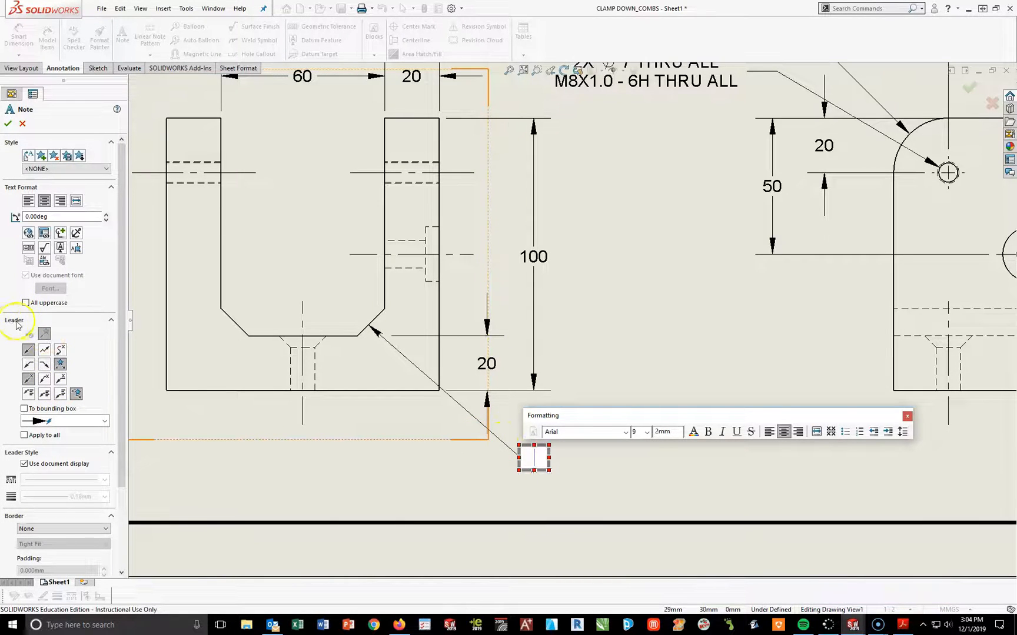
click(44, 379)
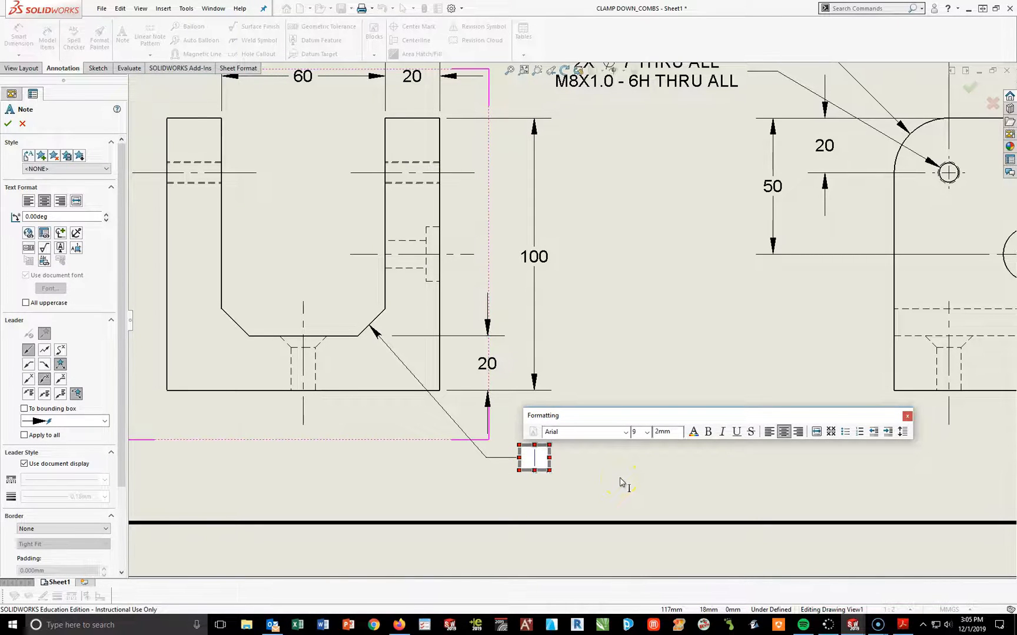
Enter "10 X 45° CHAMFER" as the note text and shift the finished note slightly right and down on the sheet.
text(1)
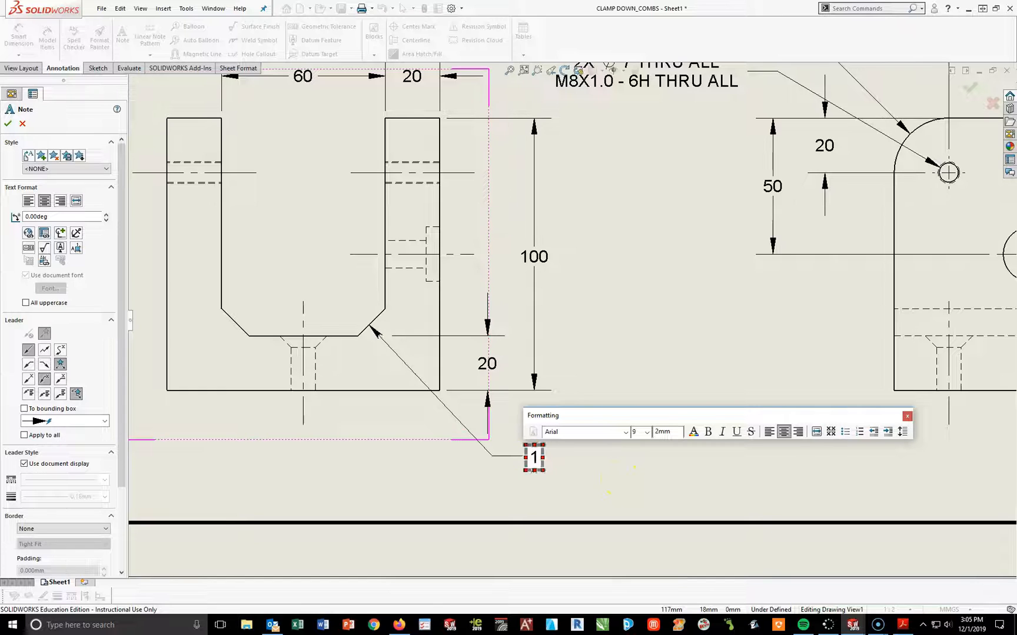
text(0 X 45)
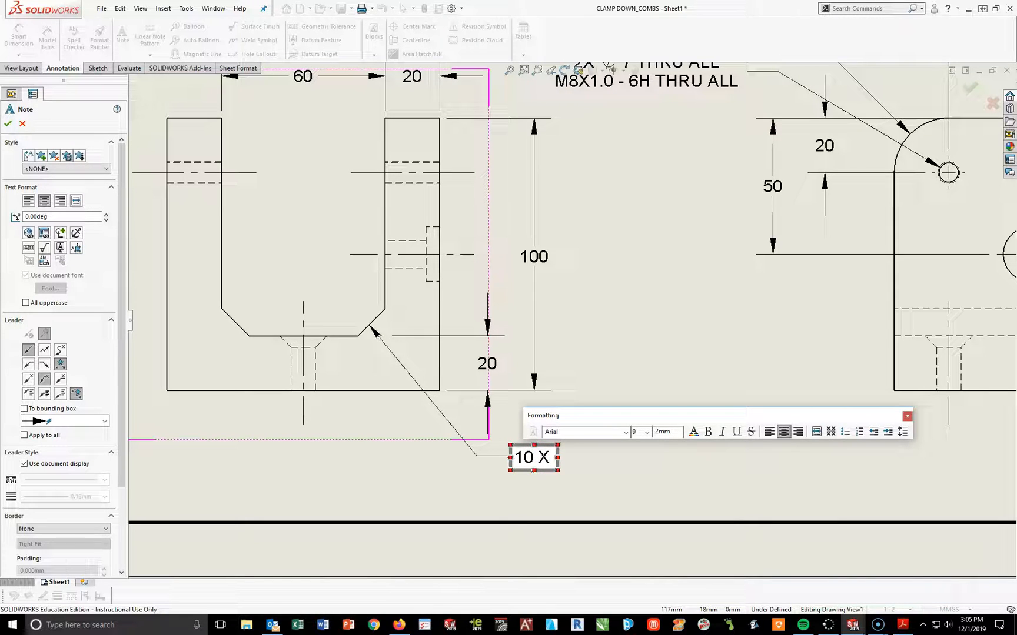
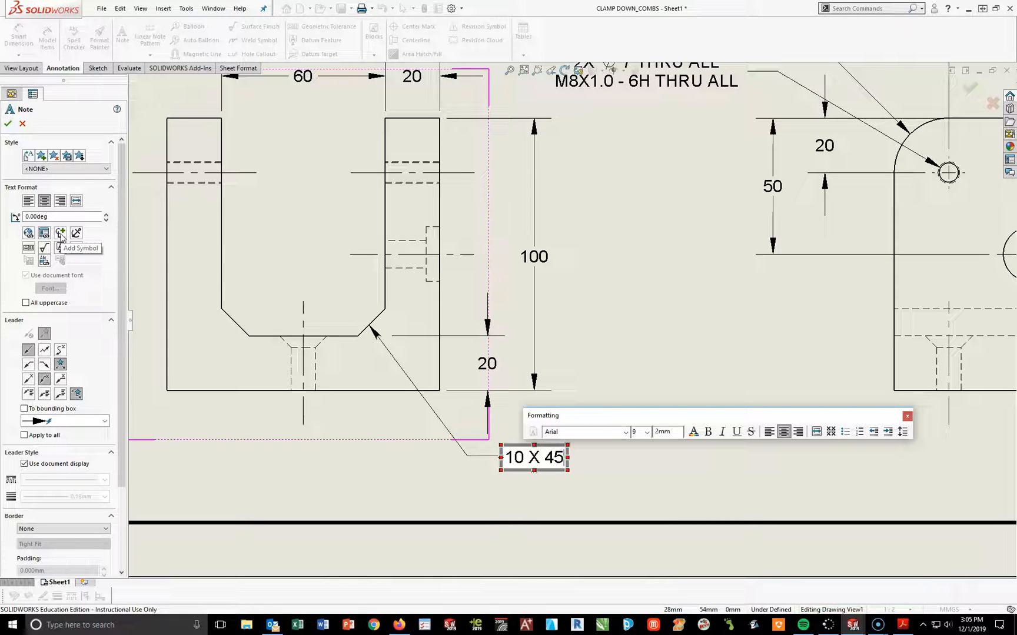
click(60, 234)
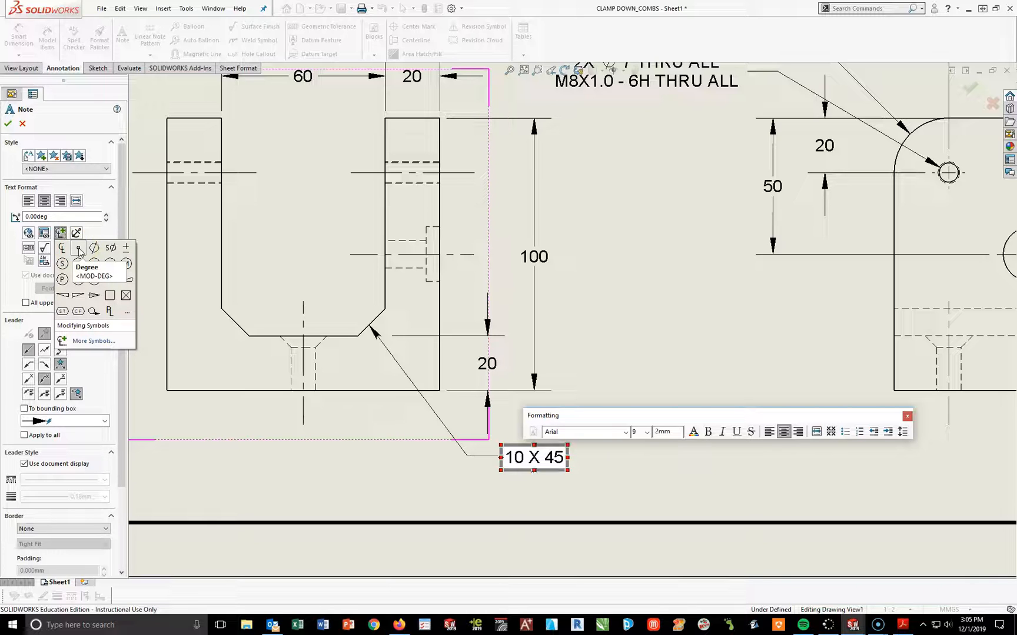
click(79, 249)
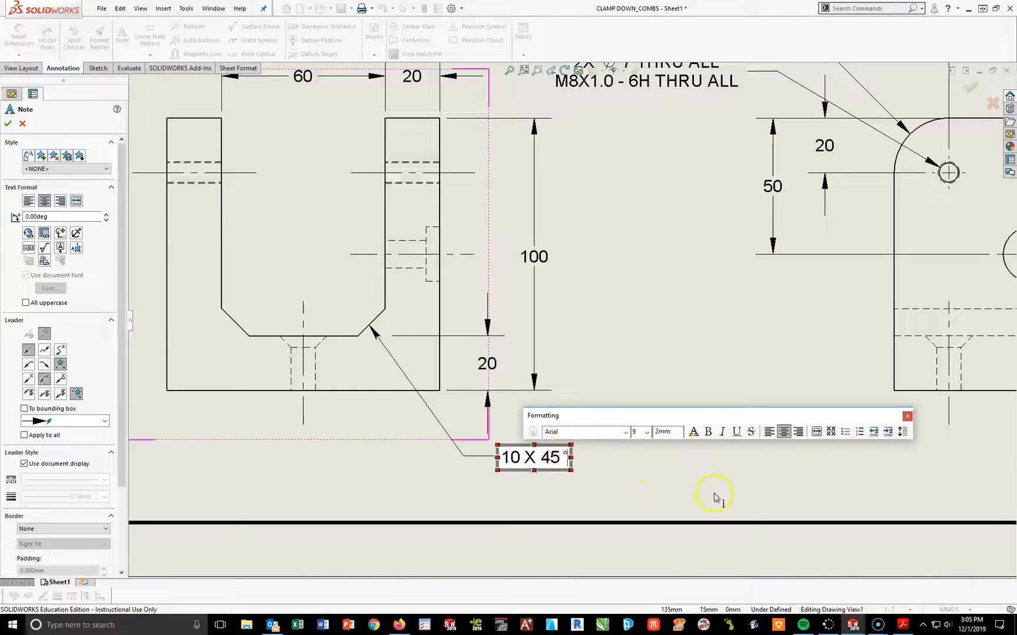
text(CHAMFER)
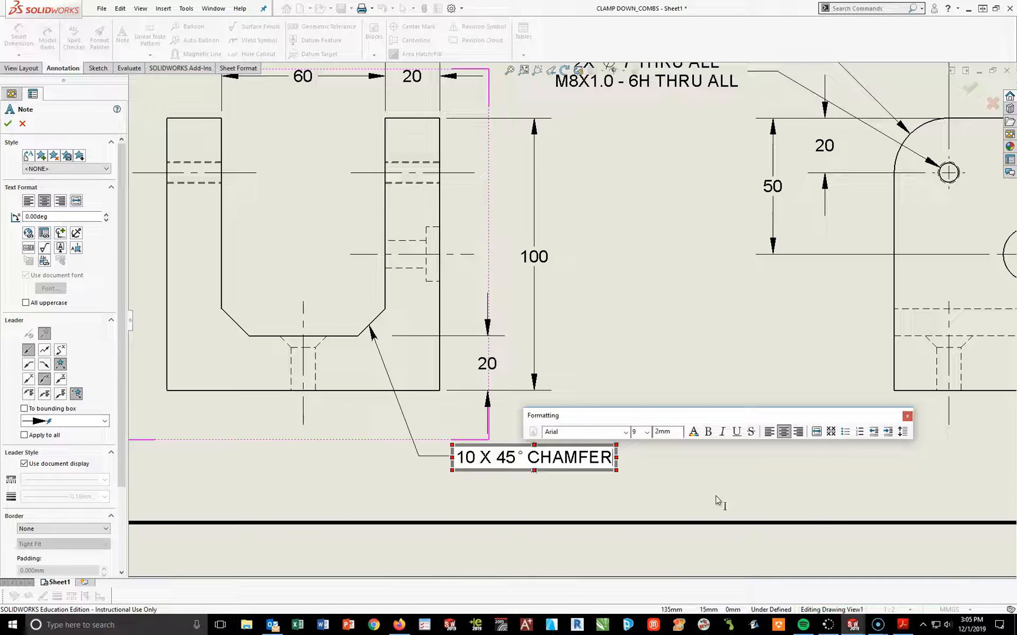
click(778, 485)
key(Escape)
drag(570, 468, 610, 475)
click(695, 471)
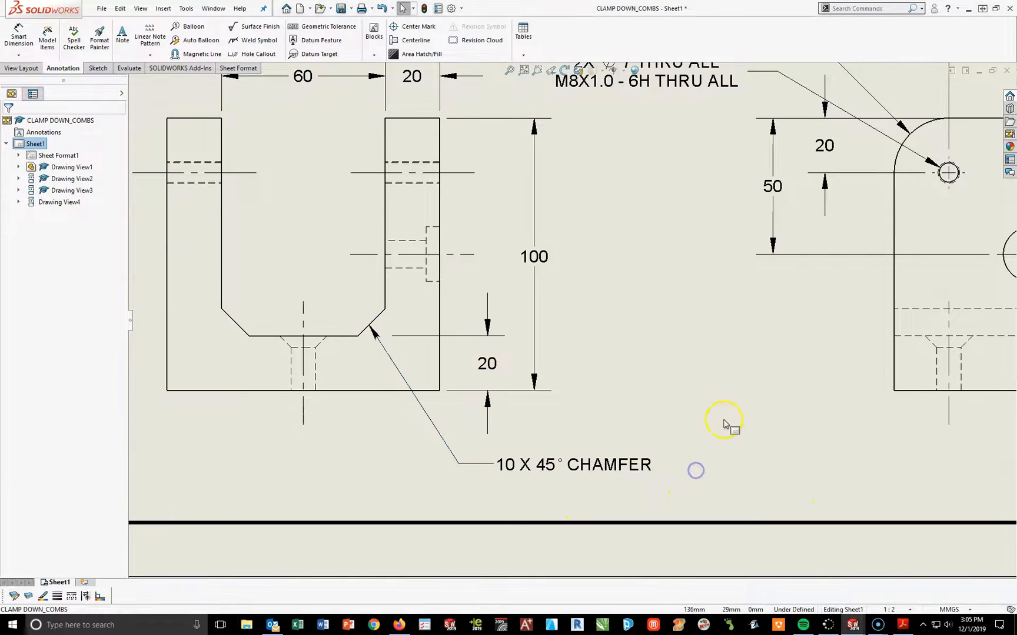
Move the counterbore hole callout off the title block to the lower left of the right side view.
scroll(641, 386, up, 3)
middle_drag(613, 335, 608, 374)
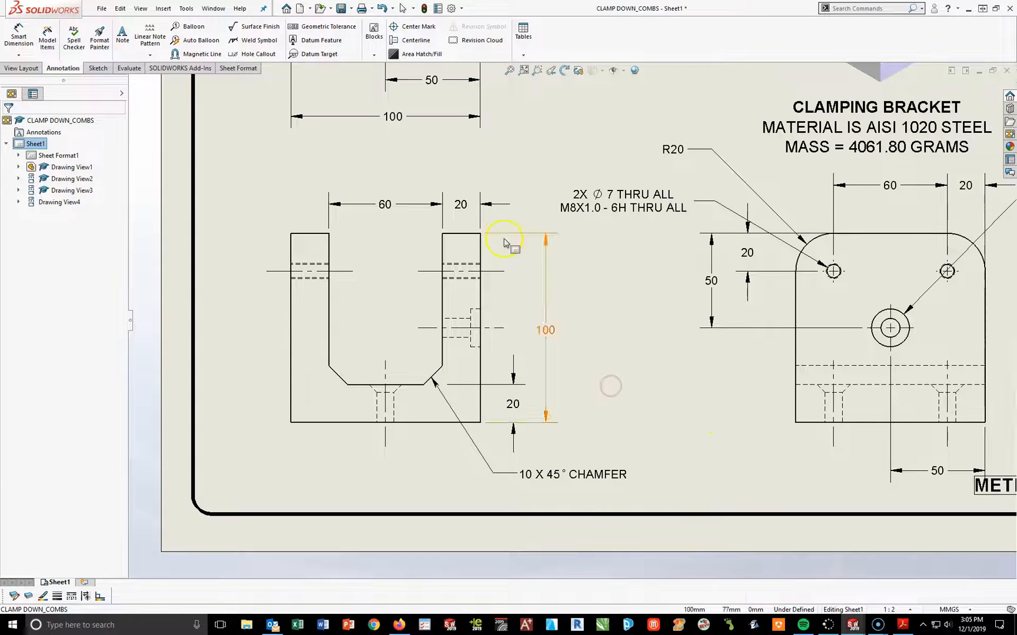
mouse_move(852, 310)
middle_down()
mouse_move(659, 424)
mouse_move(628, 378)
middle_up()
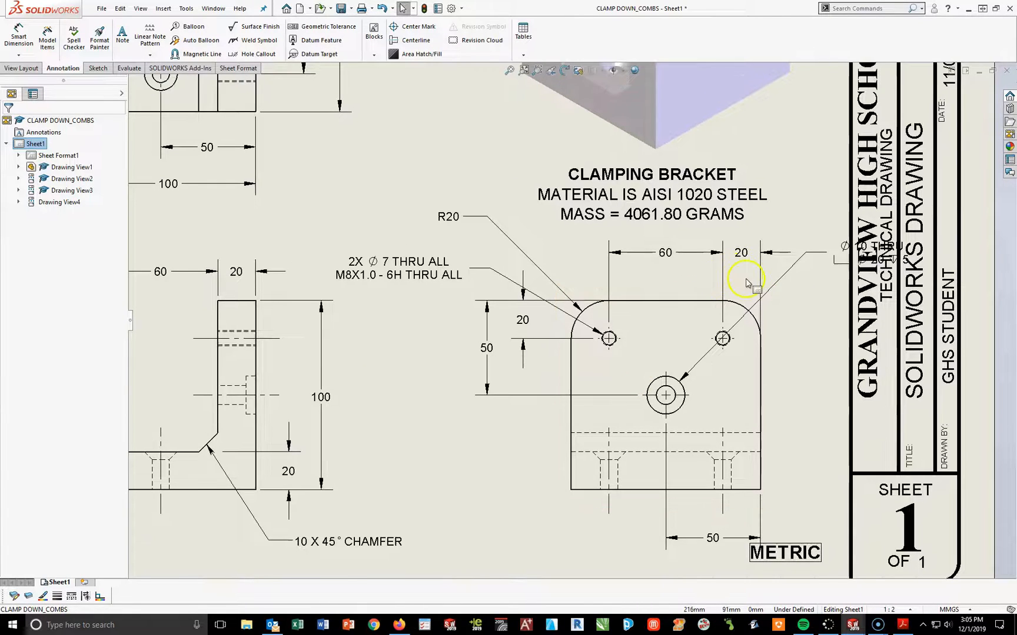
scroll(824, 259, down, 1)
drag(850, 254, 392, 476)
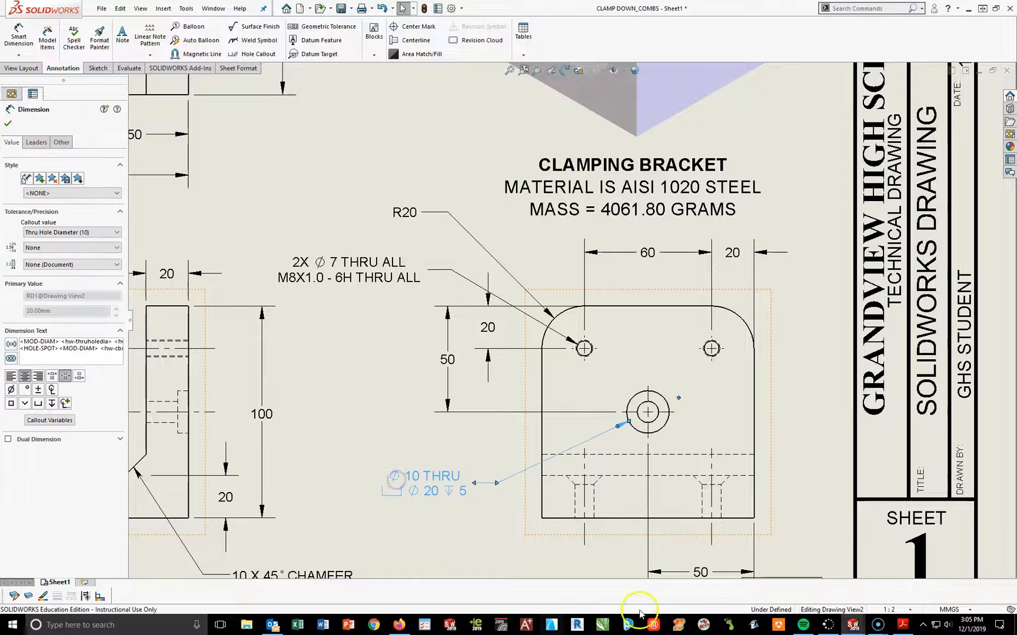
Check the hole depth in the counterbore callout of the reference PDF in Acrobat Reader and return to the SOLIDWORKS drawing.
click(897, 627)
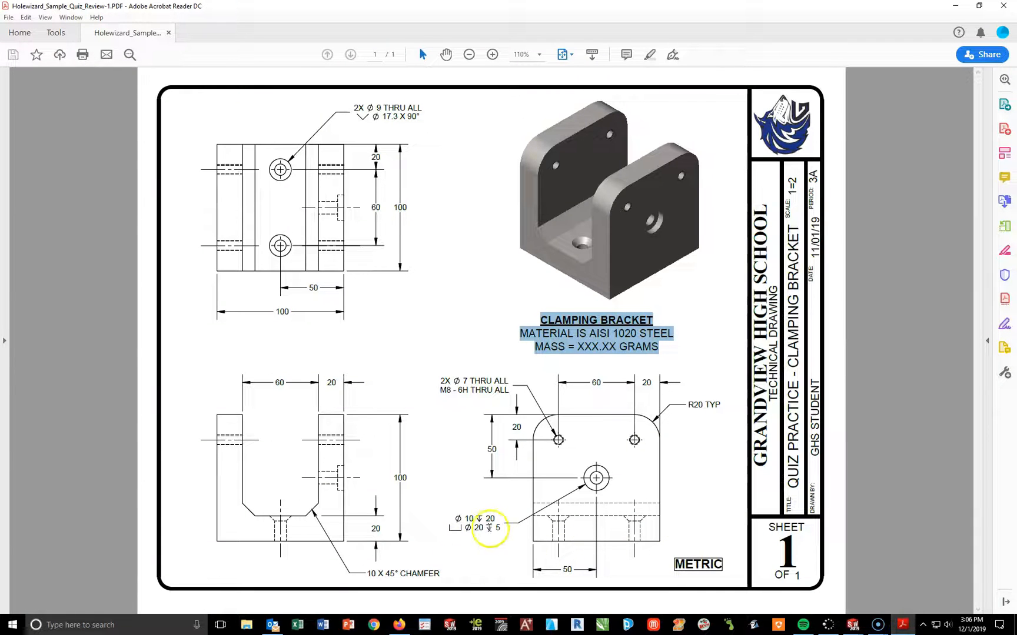
click(492, 519)
drag(497, 519, 486, 519)
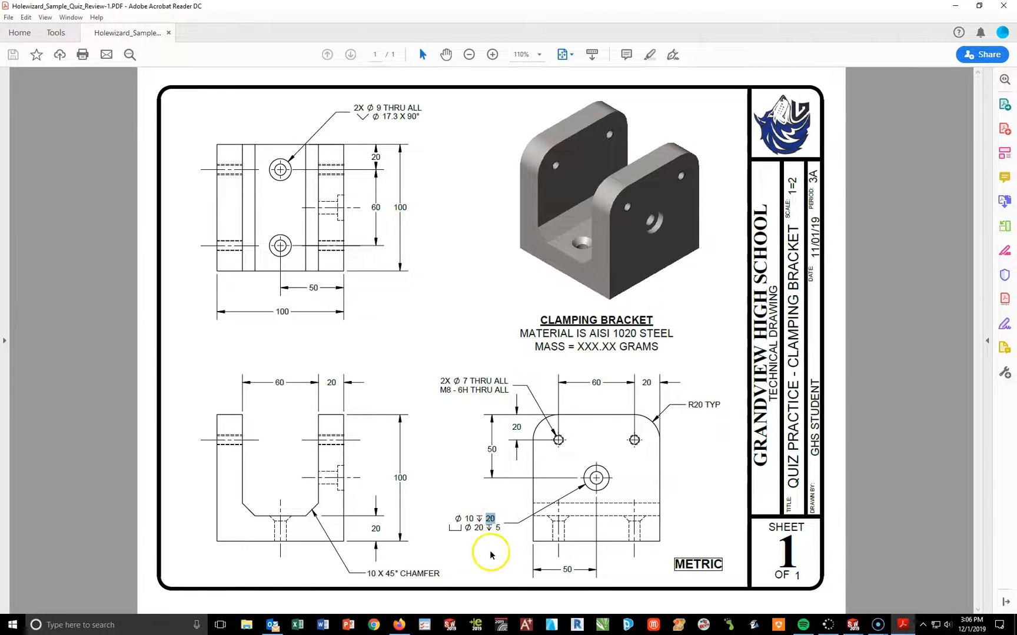
click(902, 629)
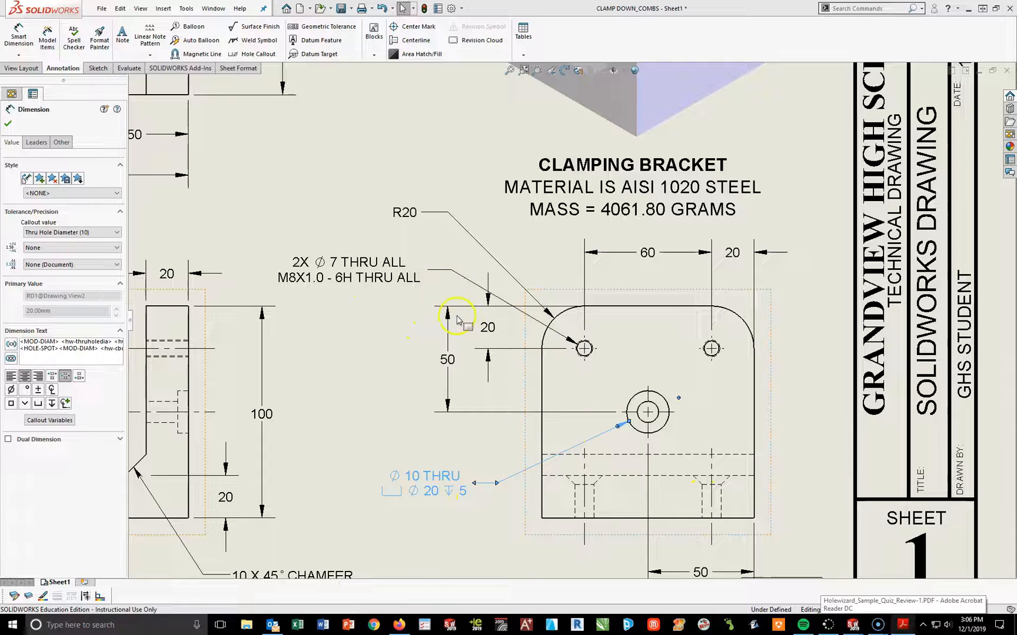
Delete the R20 dimension from the right side view and bring the horizontal 20 and 60 dimensions closer to its upper edge.
click(433, 212)
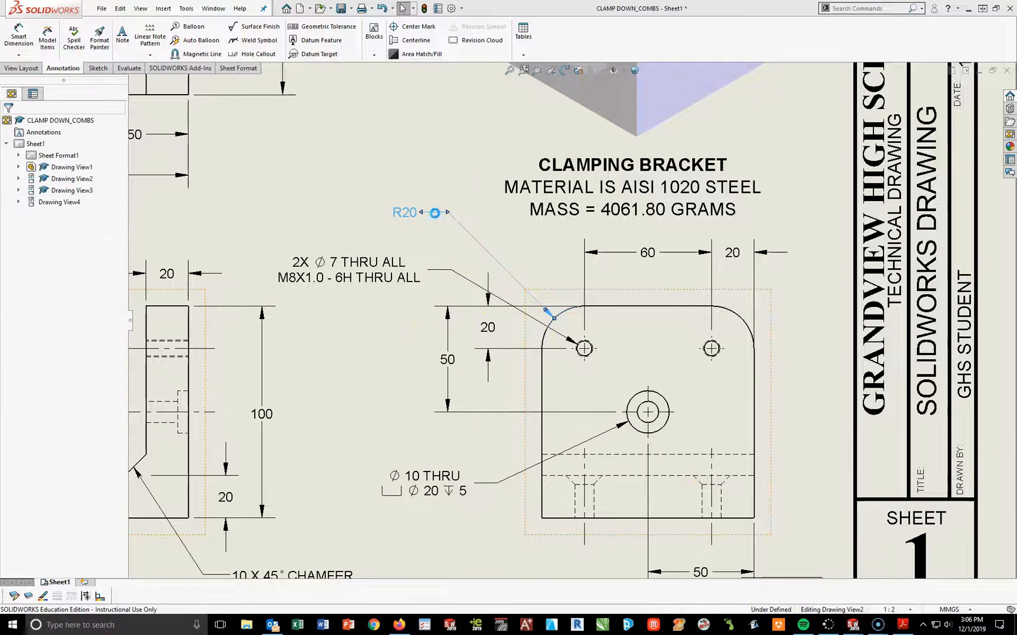
key(Delete)
drag(731, 253, 734, 278)
drag(647, 253, 651, 277)
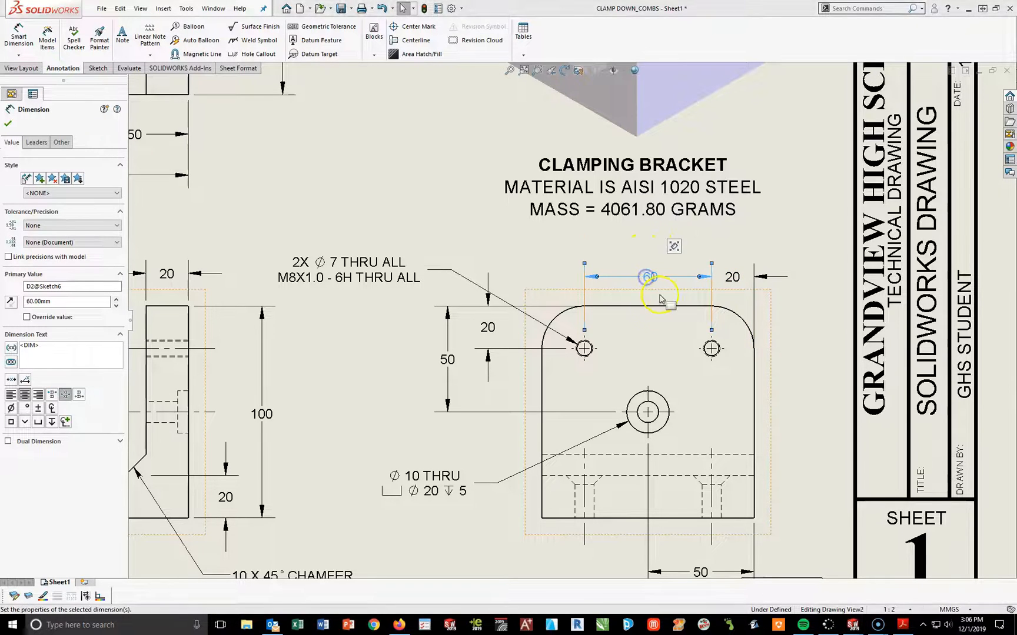
Tighten the right side view's layout by moving its vertical 20 and 50 dimensions, tapped-hole callout and lower 50 dimension closer to the part.
drag(491, 330, 508, 329)
drag(446, 358, 476, 360)
drag(338, 270, 383, 242)
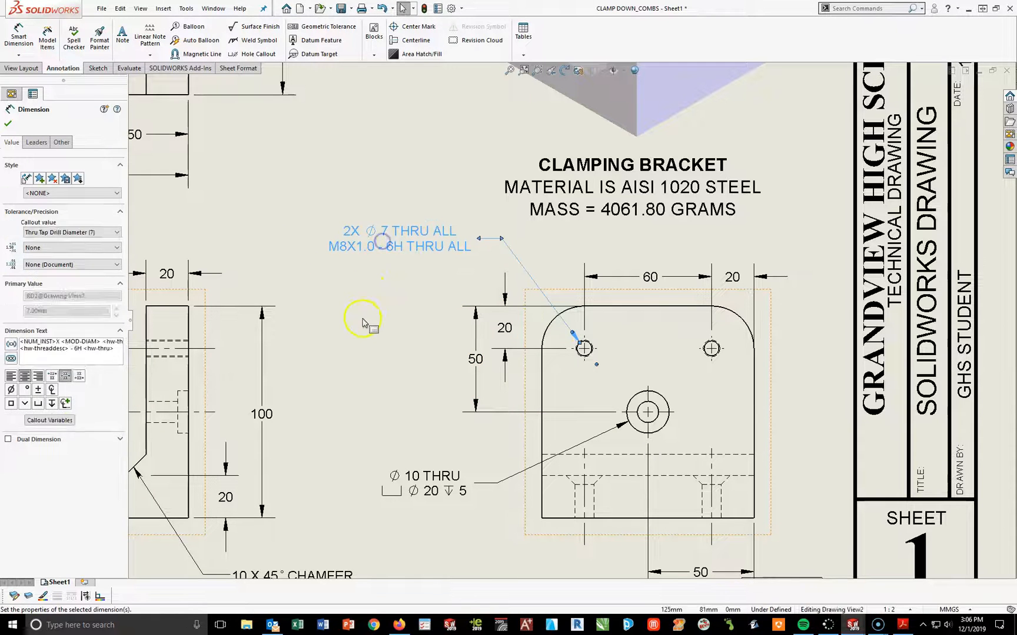
click(363, 323)
scroll(726, 540, up, 1)
drag(645, 485, 645, 472)
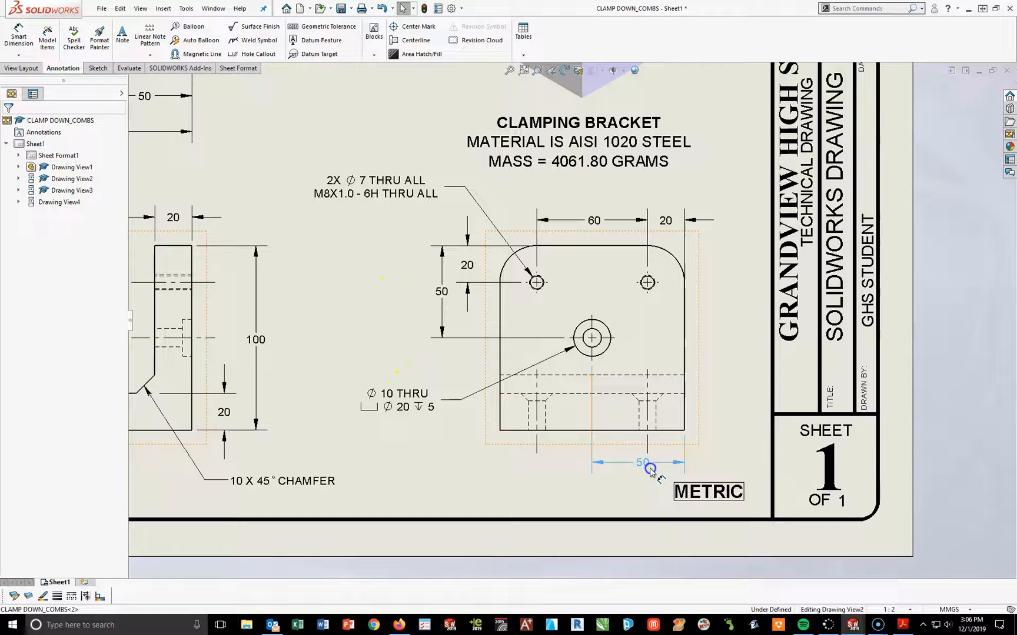
click(633, 482)
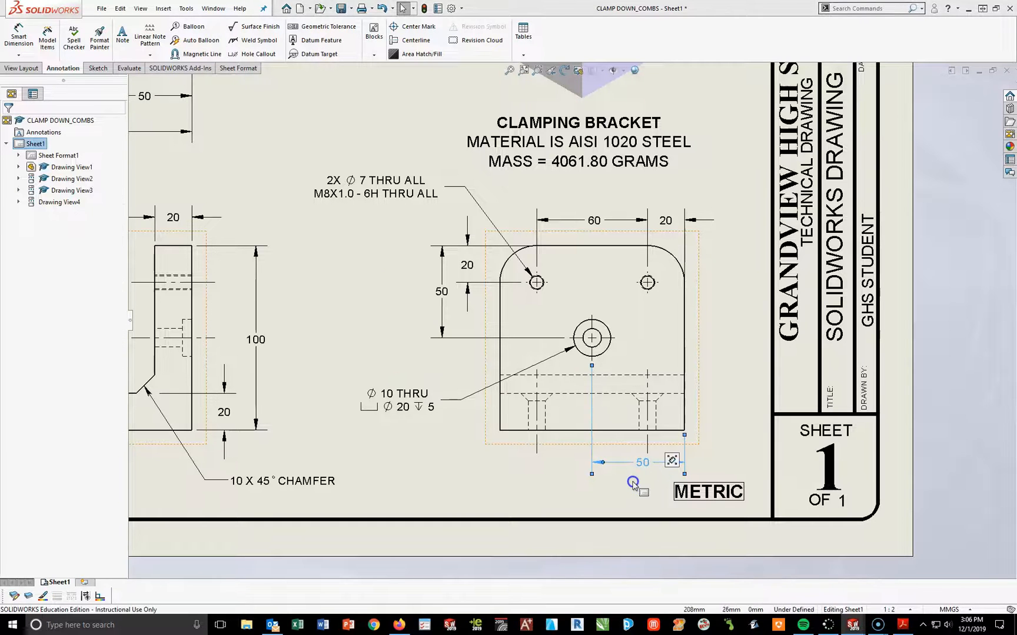
Dimension the right side view's upper-right corner radius outside the part and append TYP to the dimension text.
click(20, 33)
scroll(698, 311, down, 2)
click(638, 238)
click(726, 222)
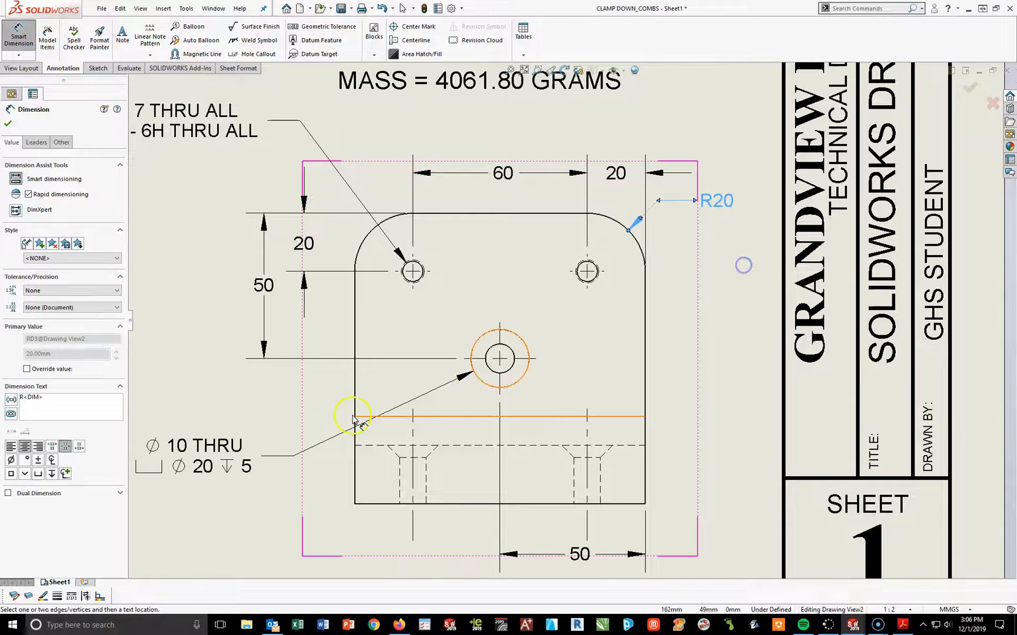
click(76, 397)
text(TYP)
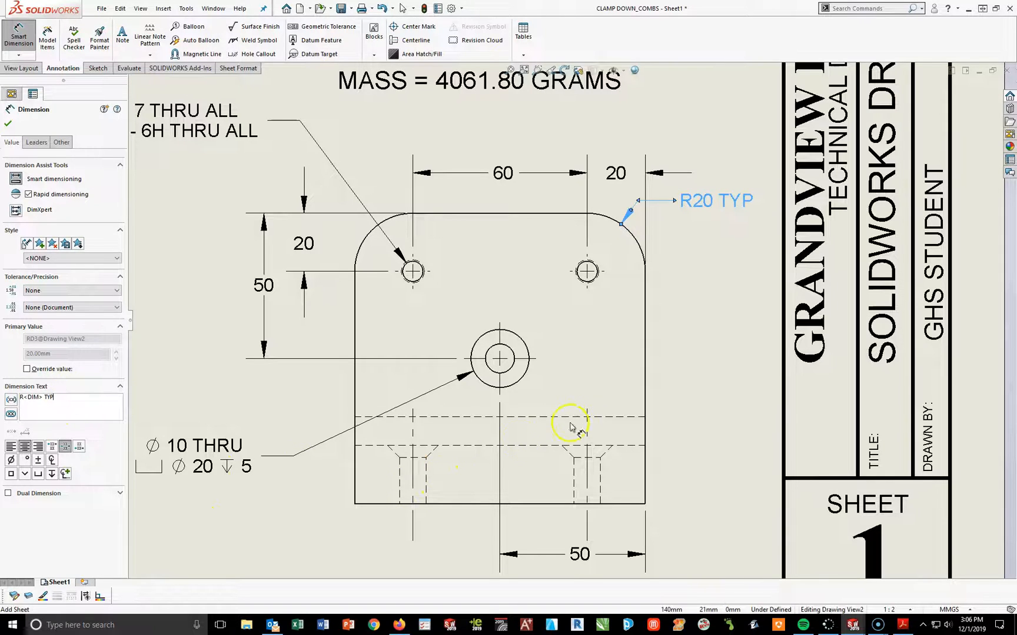
click(654, 412)
Shift the right side view further left on the sheet and nudge the front view slightly up and left.
scroll(656, 411, up, 5)
mouse_move(493, 412)
mouse_down()
mouse_move(469, 415)
mouse_move(492, 415)
mouse_move(483, 415)
mouse_up()
click(164, 412)
drag(164, 411, 158, 407)
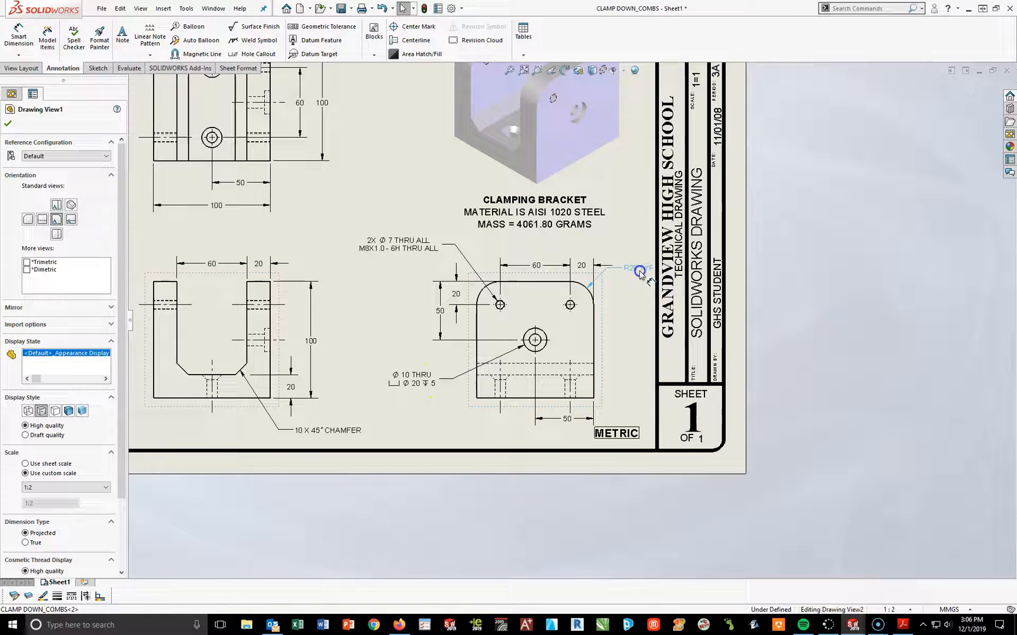
click(640, 273)
drag(470, 351, 442, 352)
Nudge the R20 TYP dimension, shift the right side view to the right and raise the front view slightly on the sheet.
scroll(359, 307, up, 4)
scroll(399, 311, down, 4)
mouse_move(715, 298)
mouse_down()
mouse_move(726, 283)
mouse_move(721, 292)
mouse_up()
click(656, 343)
click(701, 386)
drag(590, 419, 615, 418)
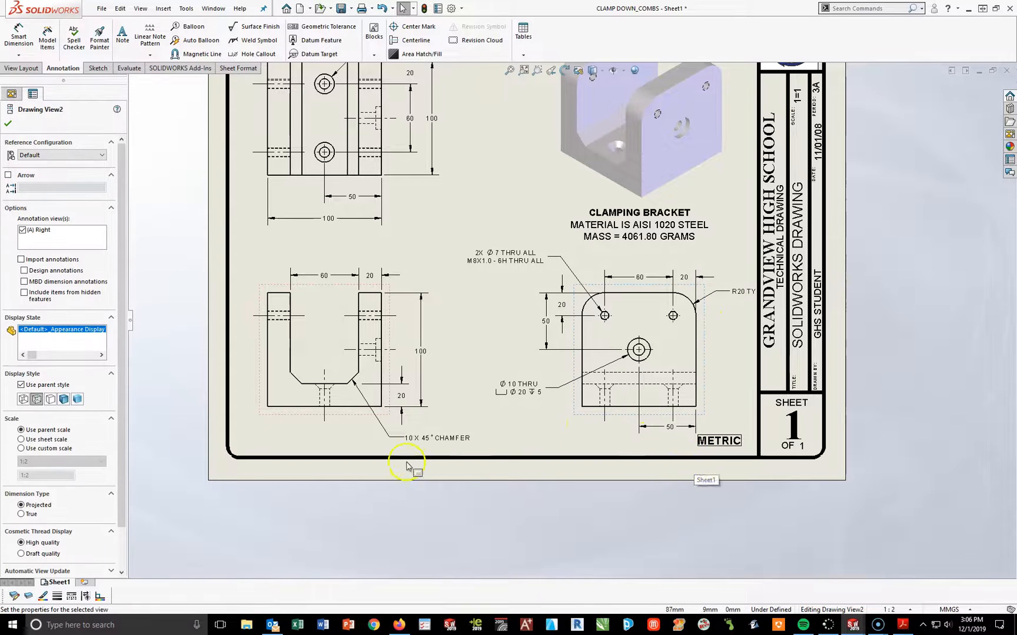
drag(356, 421, 356, 412)
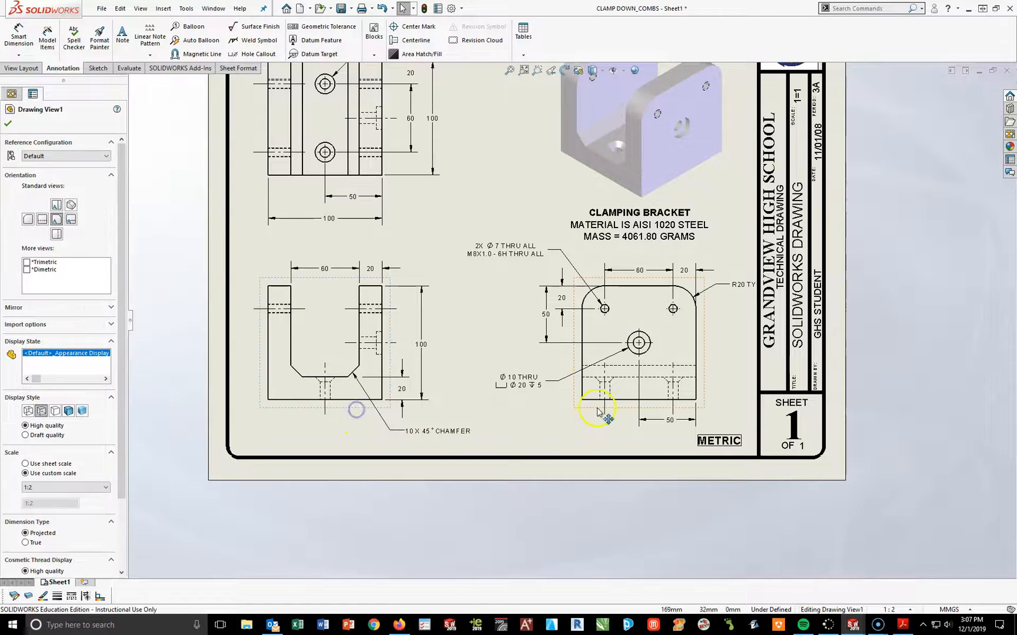
Move the counterbore hole callout closer to the right side view and compare the drawing with the reference PDF.
drag(523, 390, 538, 391)
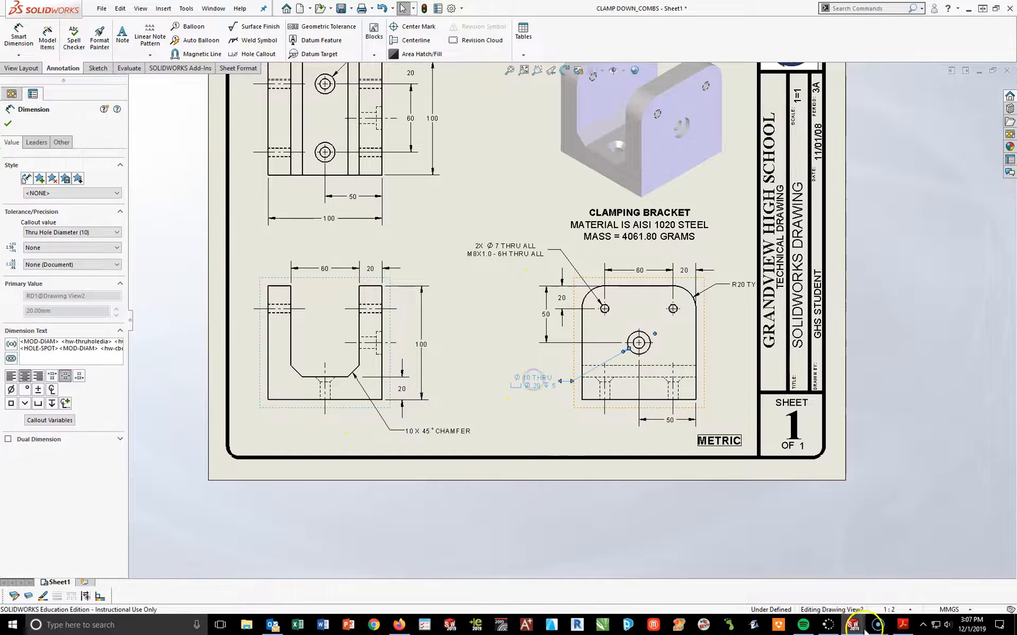
click(900, 625)
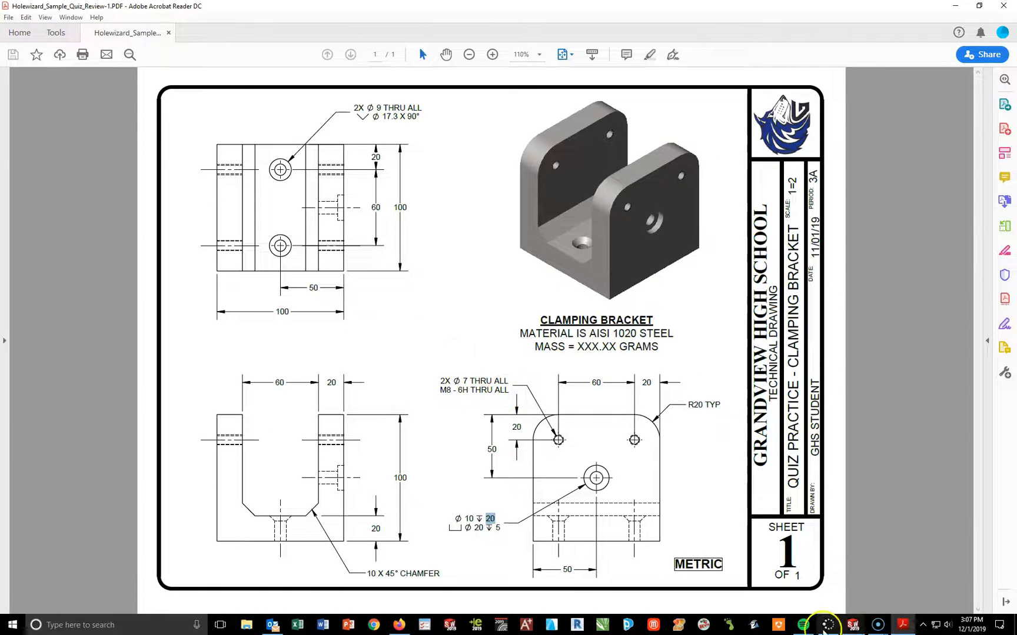
click(853, 625)
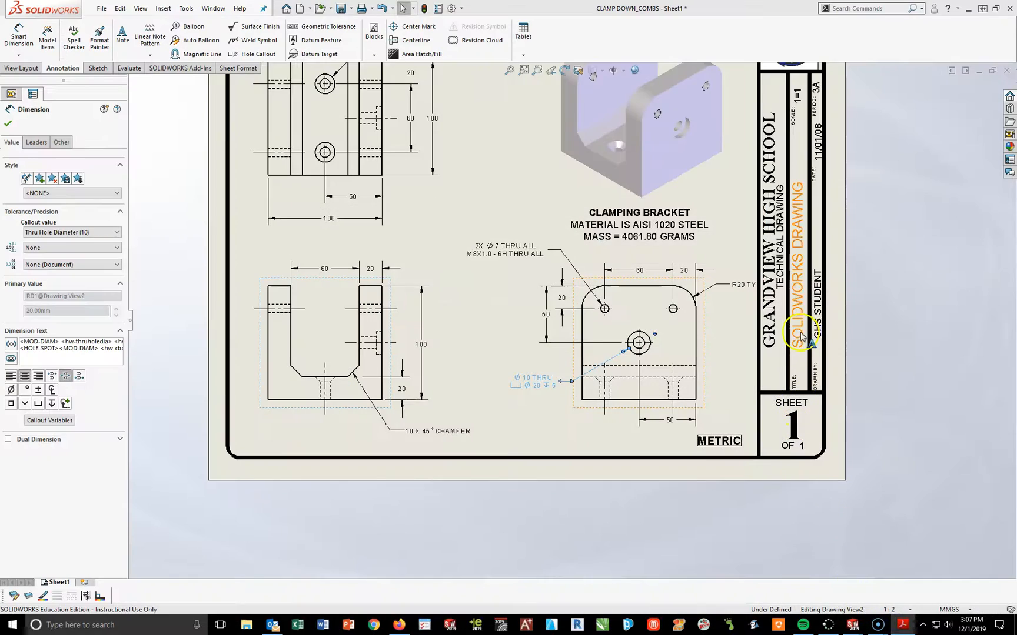
scroll(810, 270, down, 3)
scroll(642, 243, up, 4)
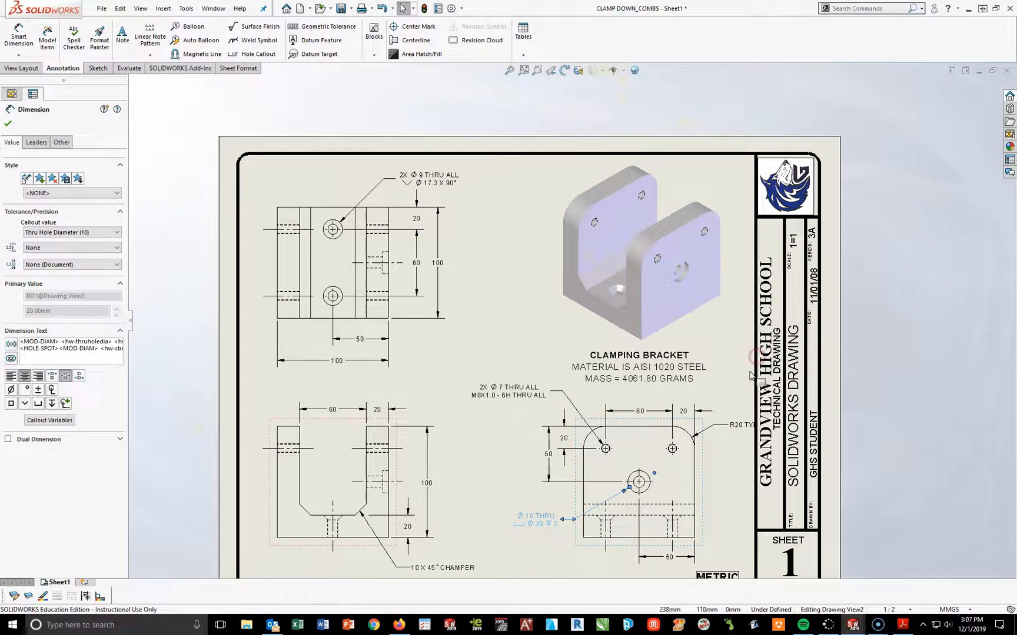
scroll(738, 324, up, 2)
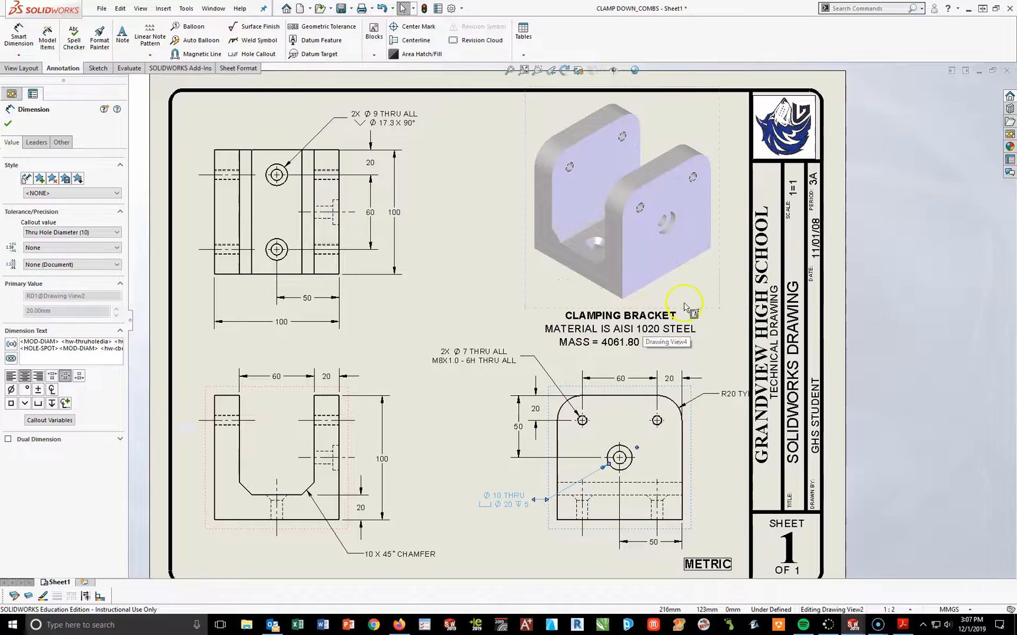
Check the title block in the reference PDF and change the drawing title to QUIZ PRACTICE - CLAMPING BRACKET.
click(903, 626)
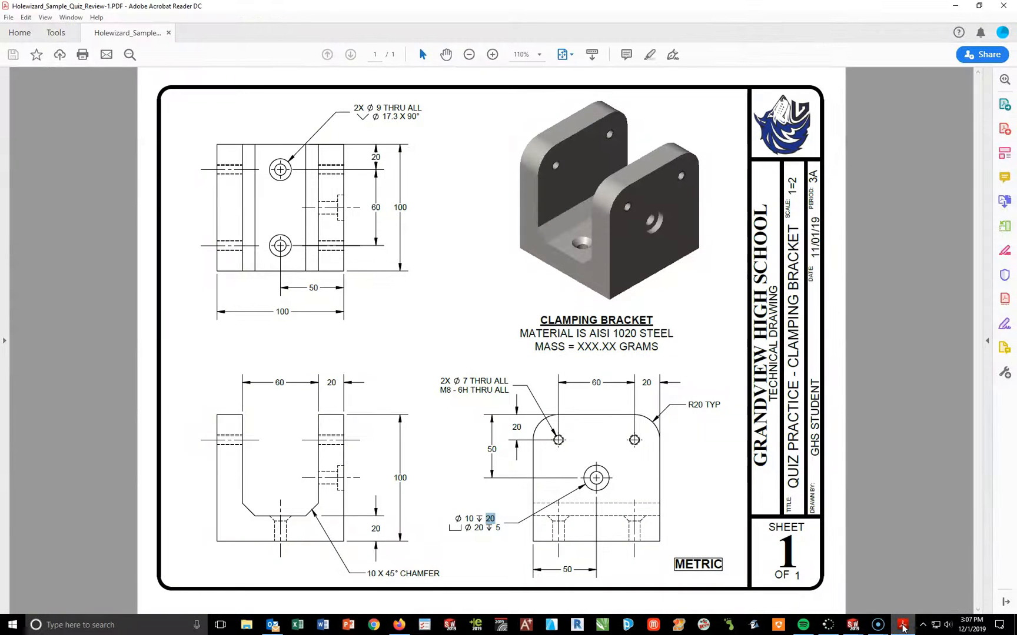
click(904, 626)
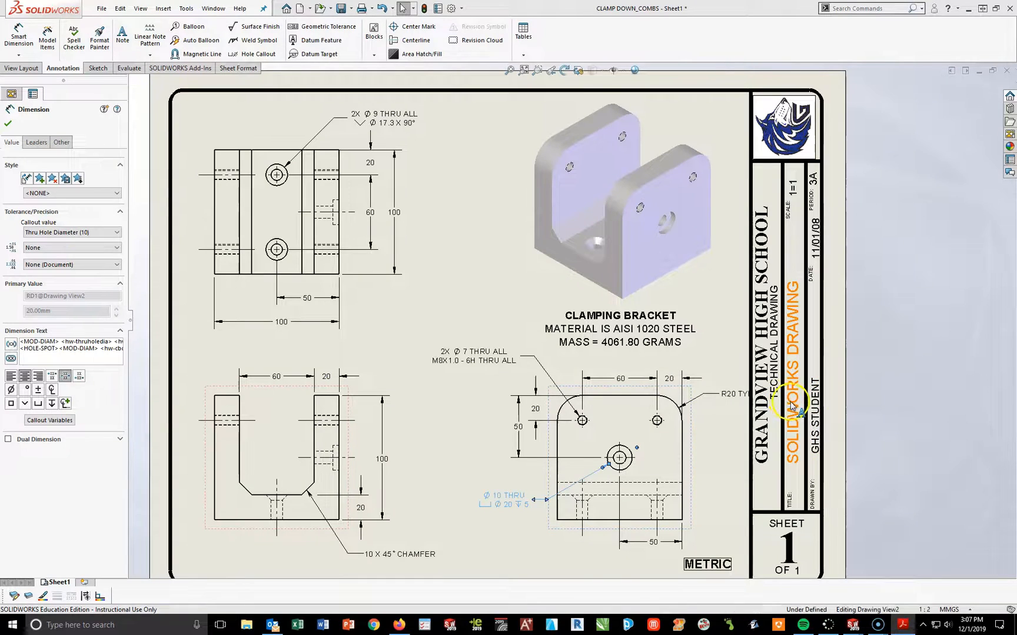
double_click(793, 406)
text(Q)
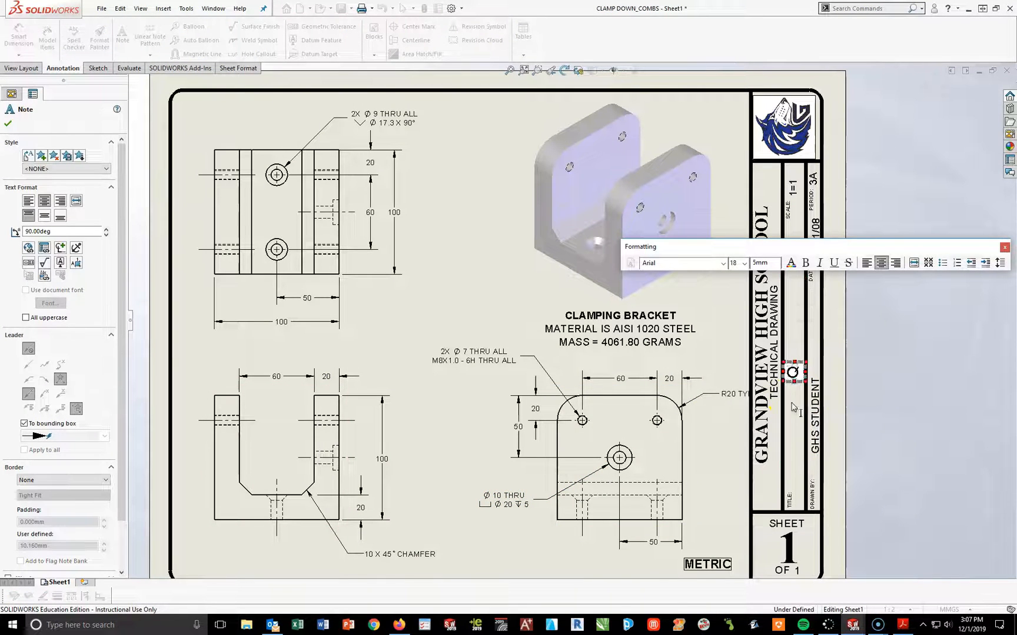
text(UIZ PRACT)
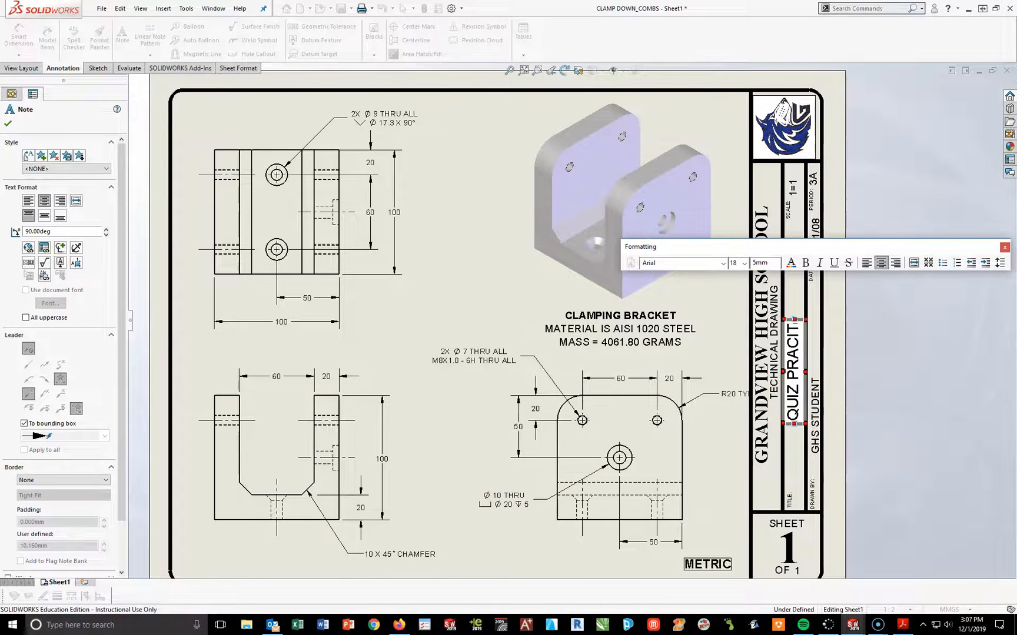
text(ICE -)
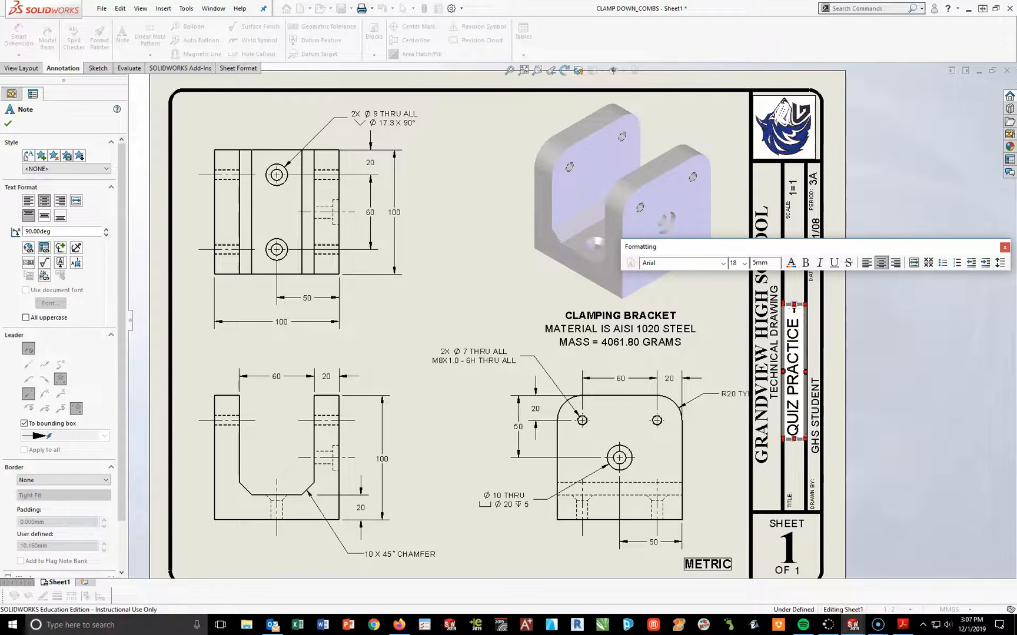
text( CLAMPING BRACKET)
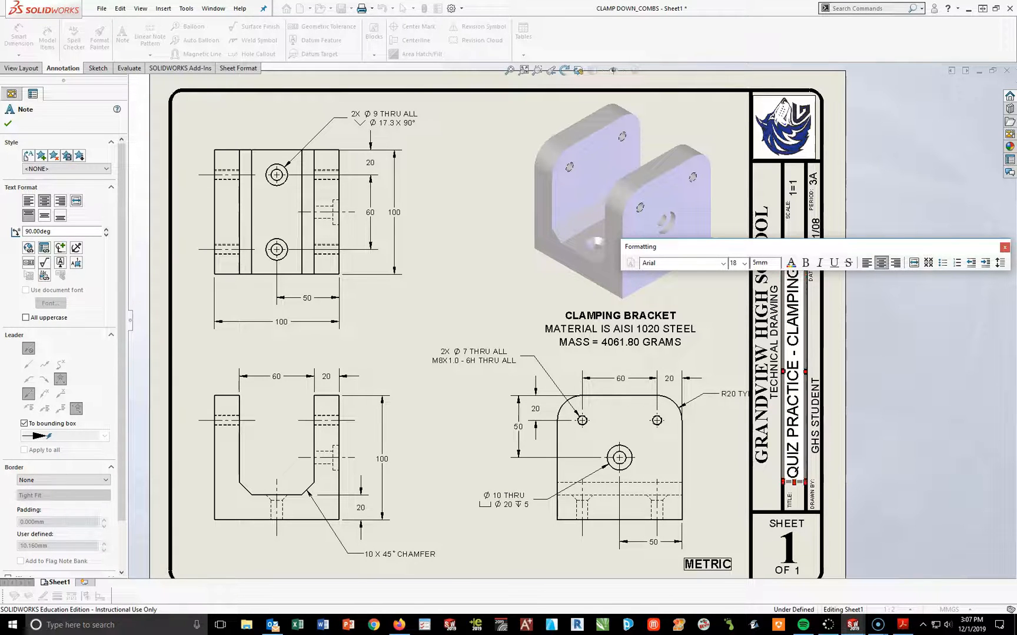
click(862, 434)
Reduce the title's font size and reposition the text so it fits inside its title block cell.
scroll(783, 386, up, 2)
scroll(658, 298, down, 5)
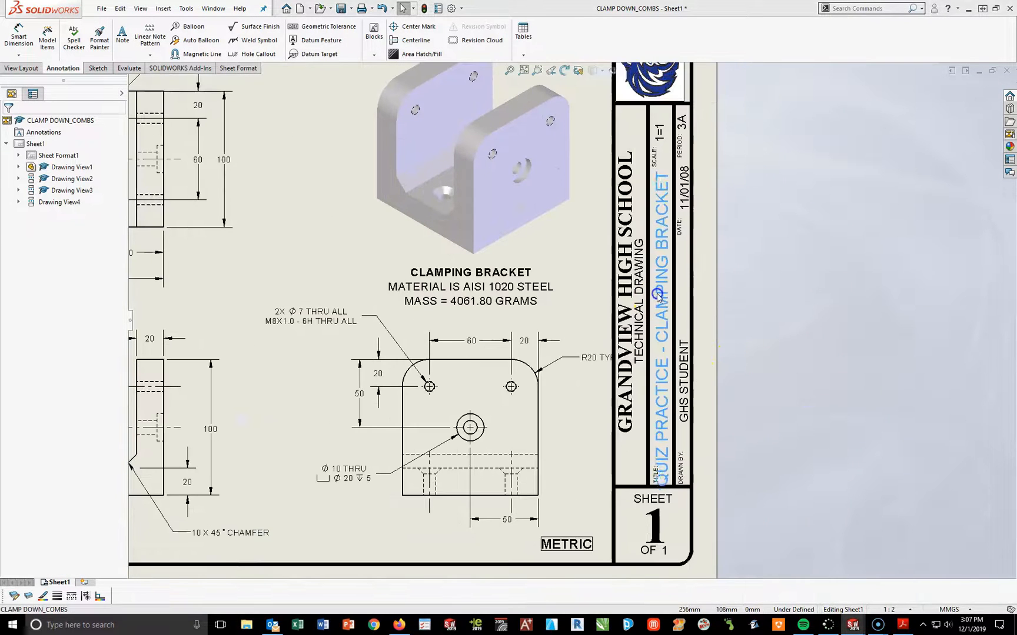
click(658, 297)
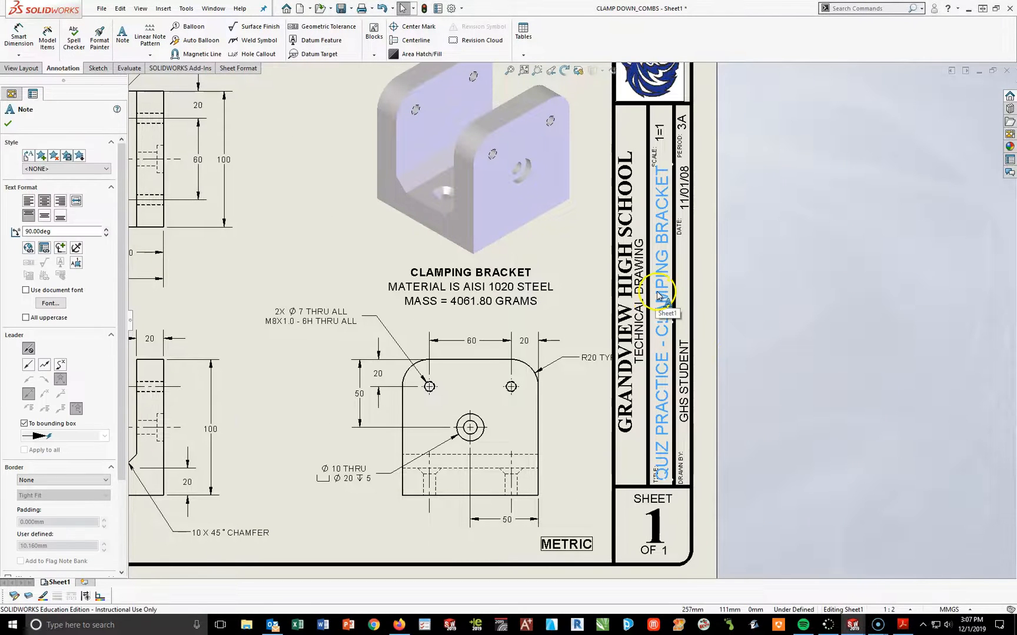
double_click(658, 297)
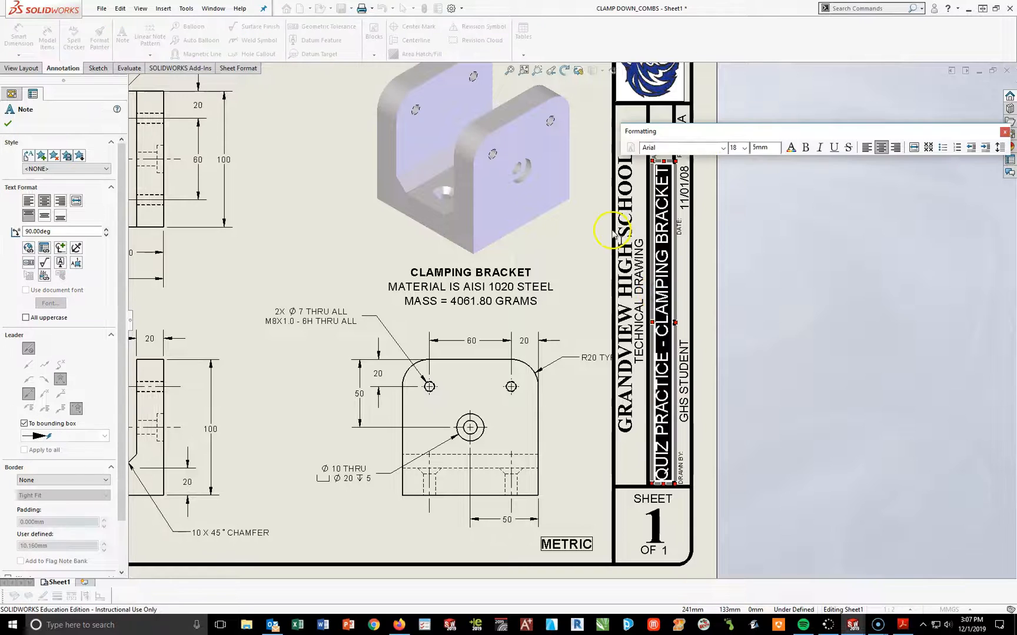
click(745, 147)
click(740, 208)
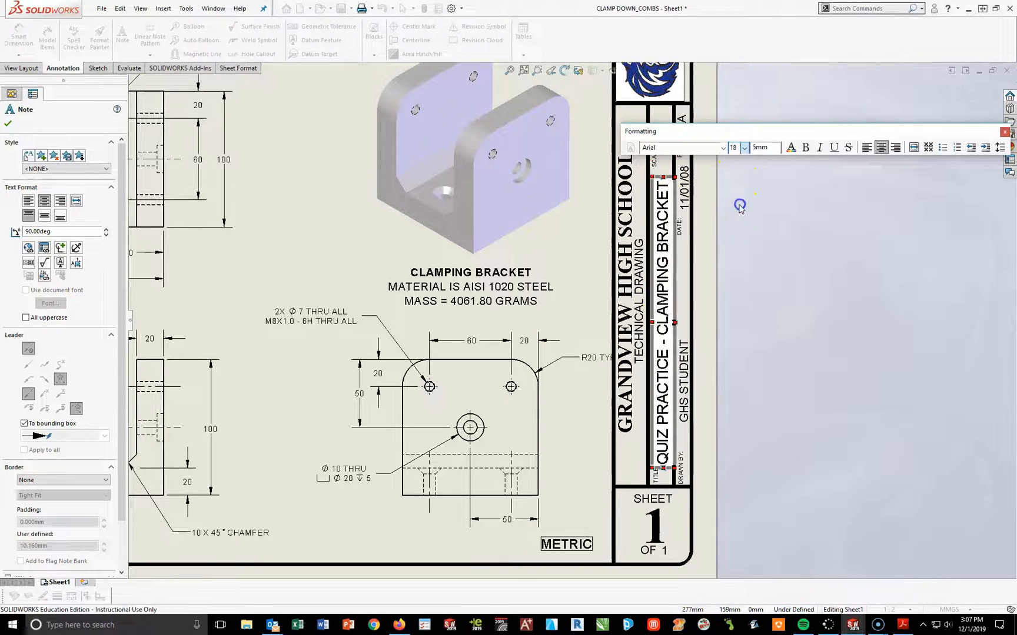
click(780, 389)
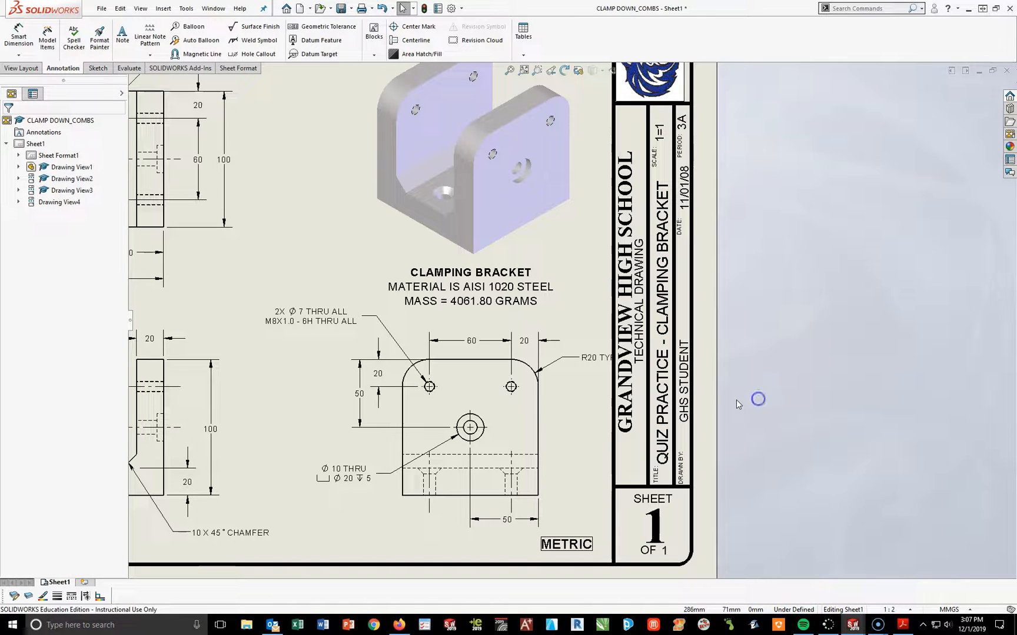
click(657, 364)
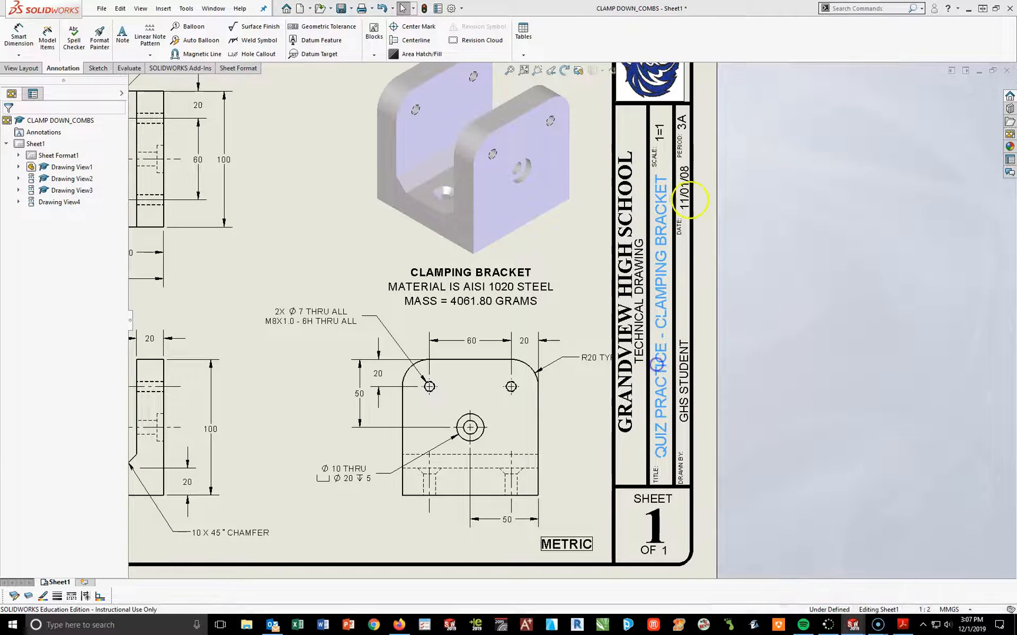
Set the title block's scale to 1=2 and the period to 4A.
double_click(660, 131)
text(2)
click(682, 128)
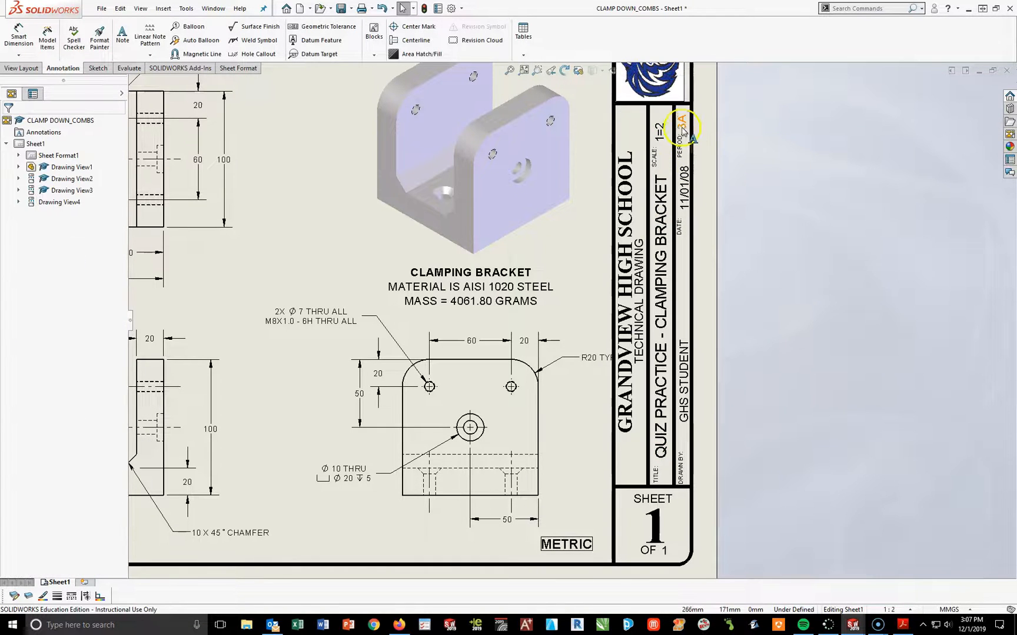
double_click(683, 129)
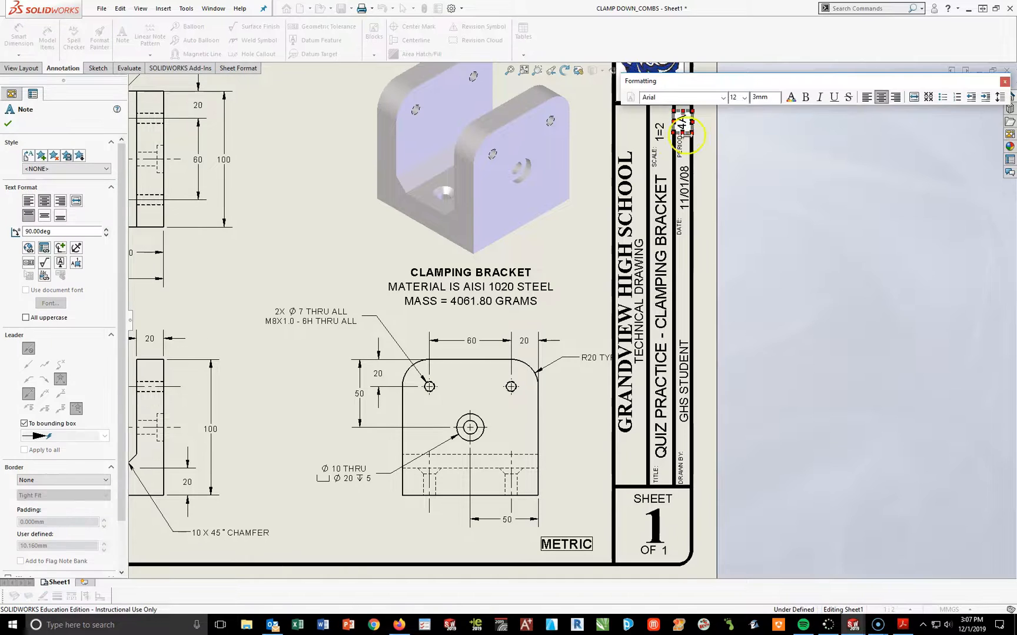
click(747, 194)
Change the title block date to 11/25/19 and adjust the text's position in its cell.
double_click(683, 188)
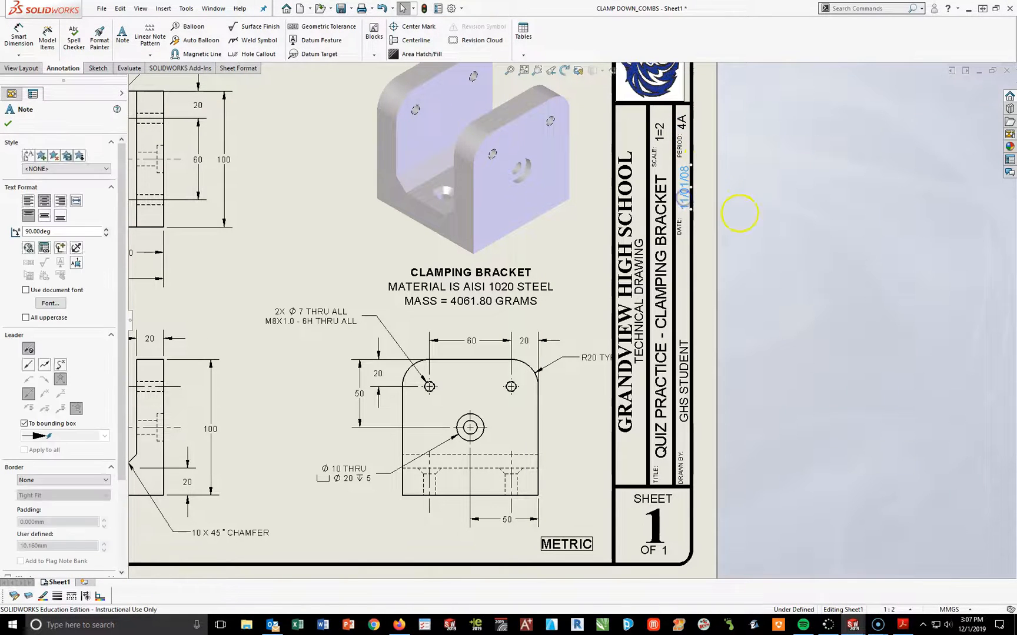
text(11/25/19)
click(818, 206)
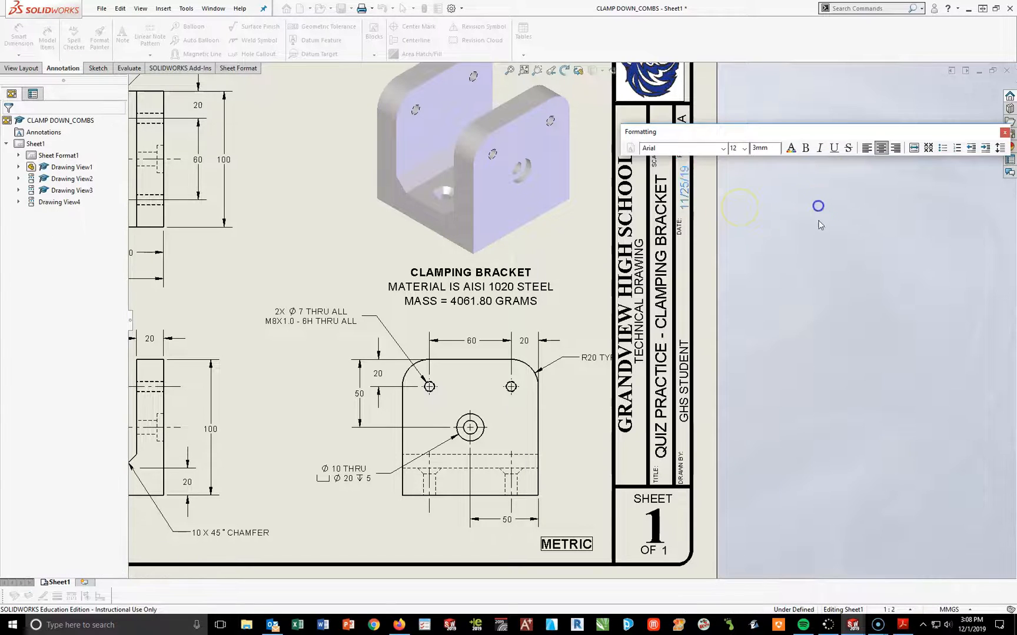
key(f)
scroll(666, 201, down, 2)
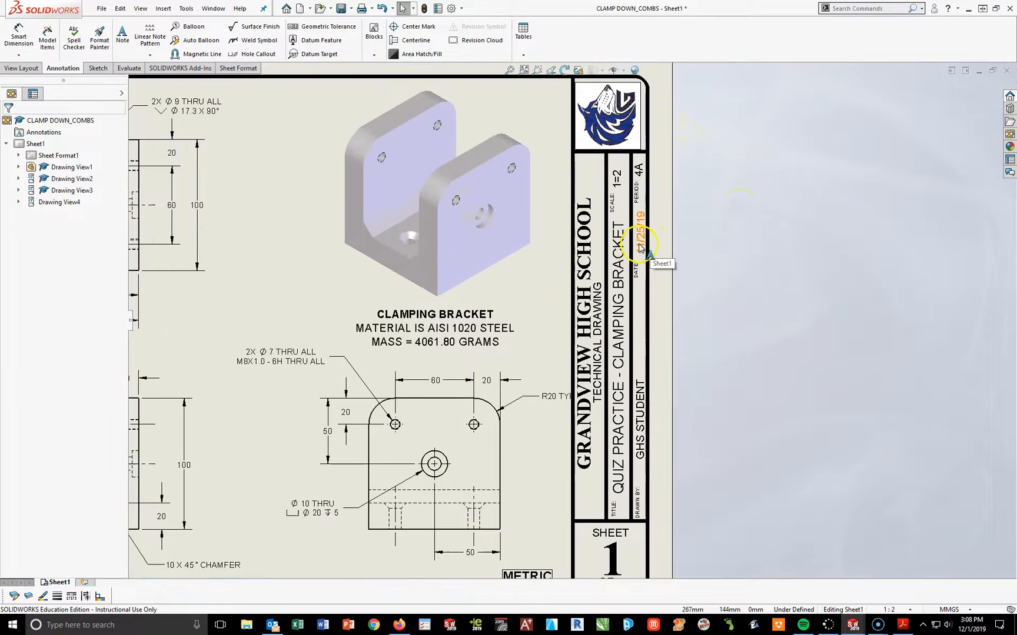
click(640, 246)
click(710, 329)
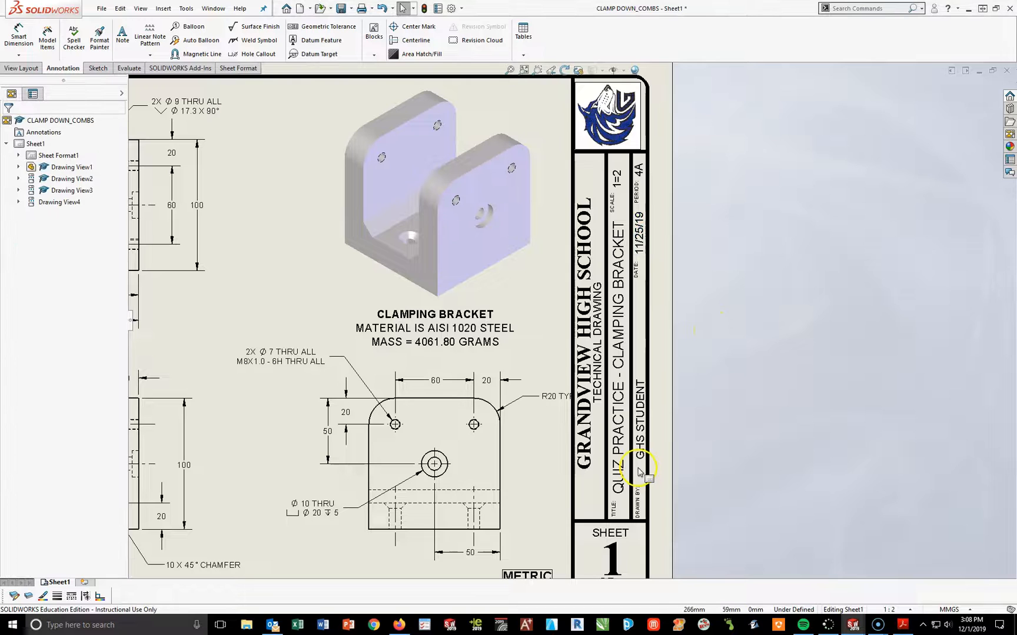
Replace GHS STUDENT with the drafter's name in the drawn-by field and position it in its cell.
double_click(640, 452)
text(R. OOMBS)
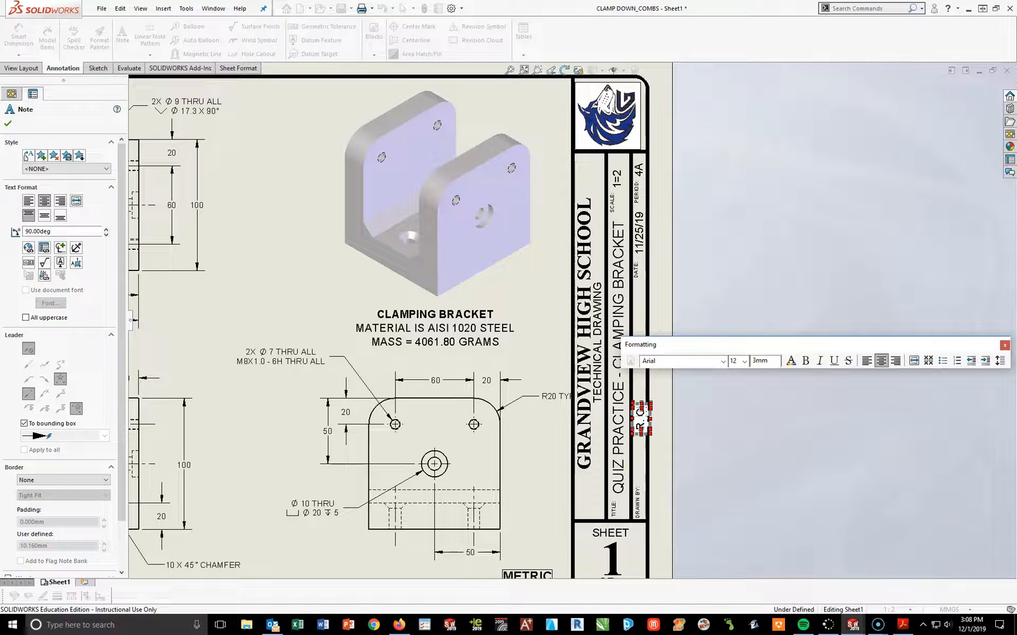
click(682, 520)
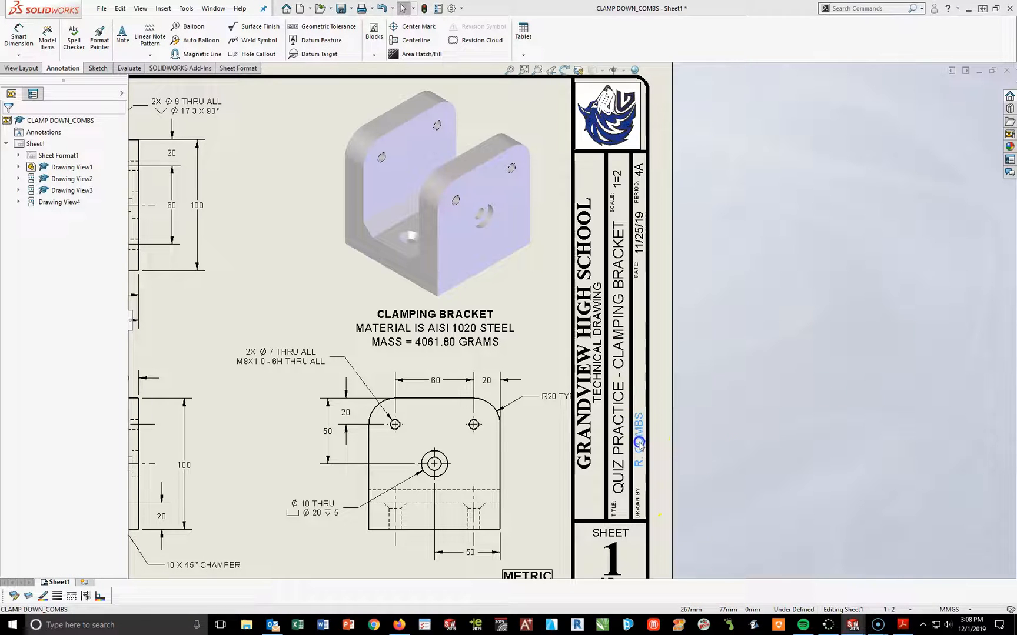
click(640, 441)
click(707, 464)
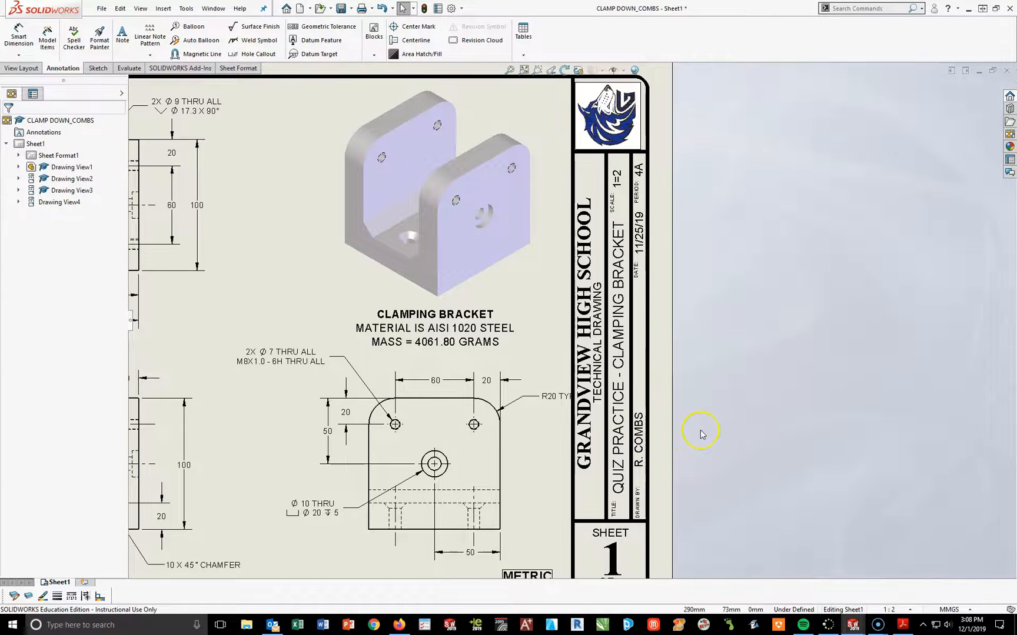
Save the drawing in the 3D Parts folder and print the current sheet on the technology lab printer.
key(f)
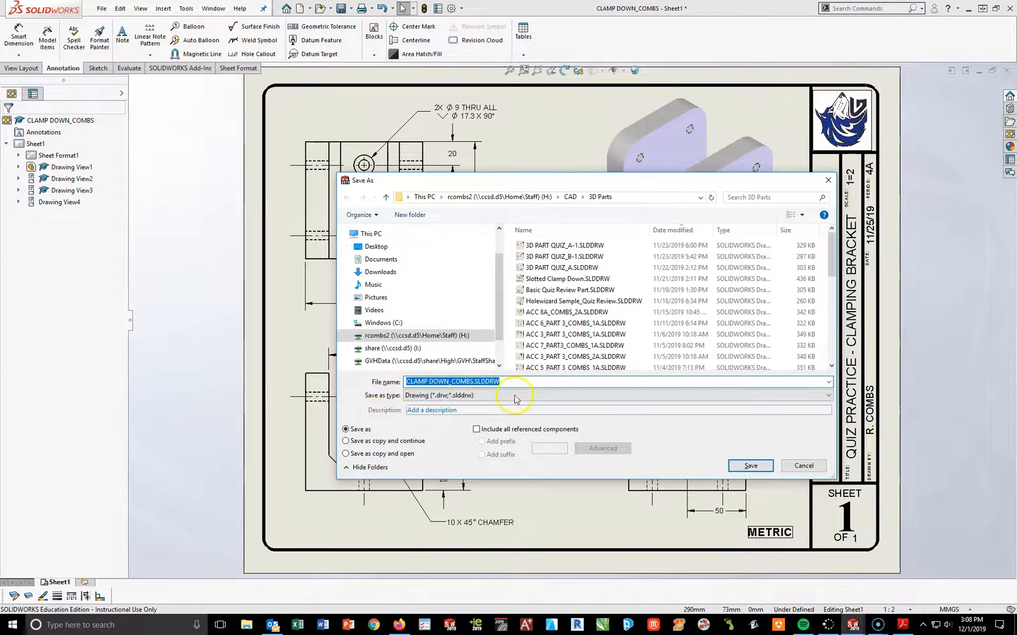
key(ctrl+s)
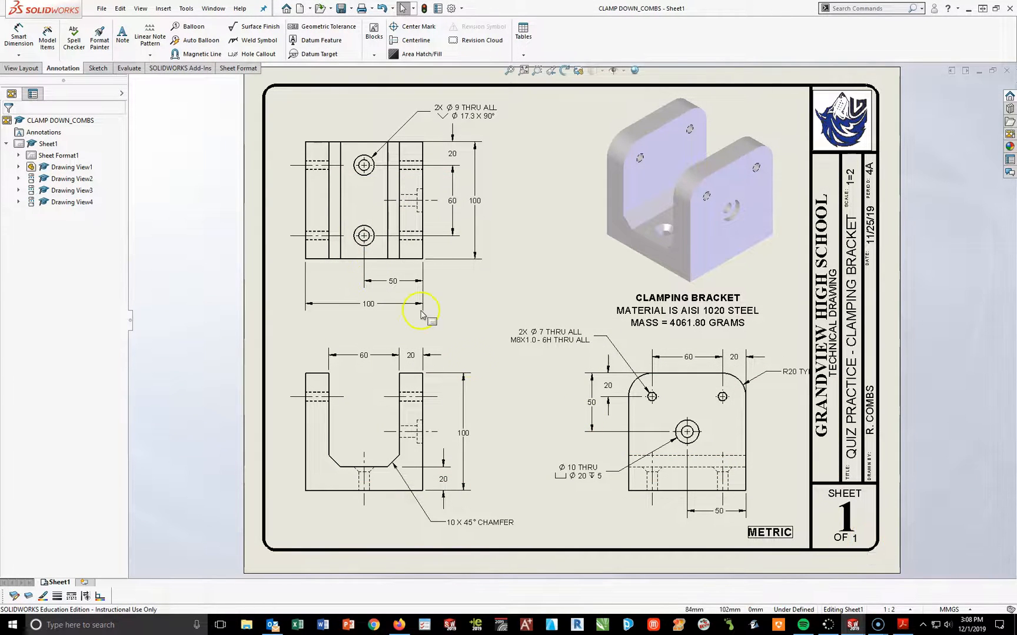
click(363, 9)
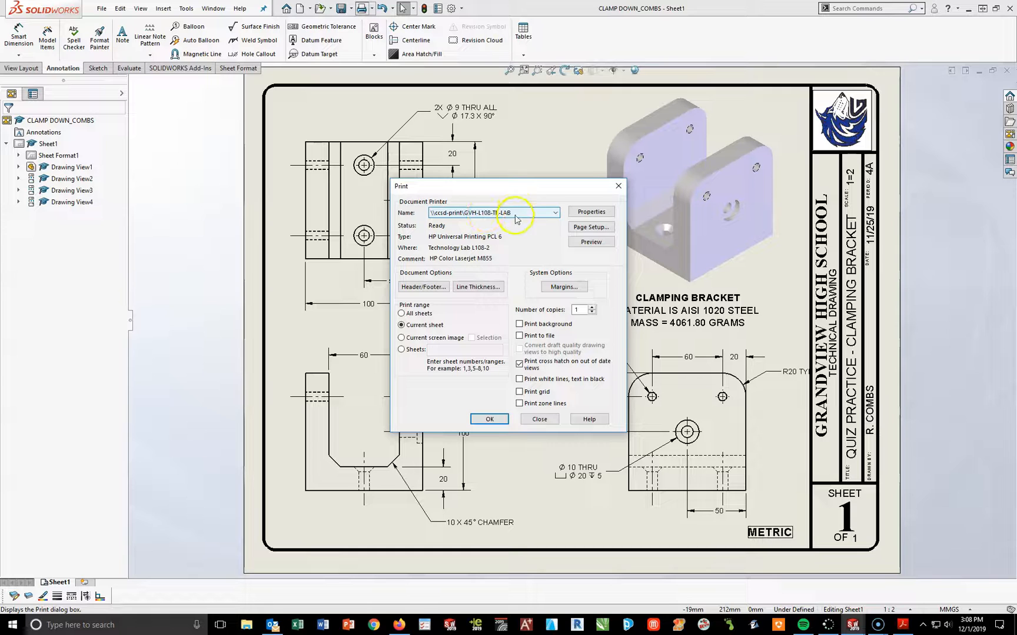
click(489, 419)
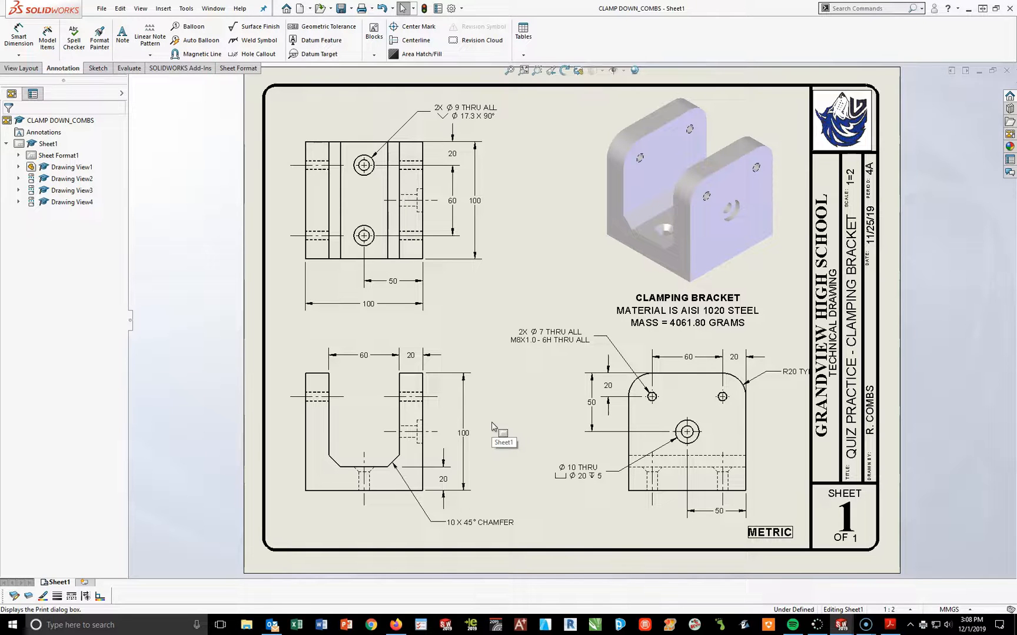
click(257, 89)
click(261, 85)
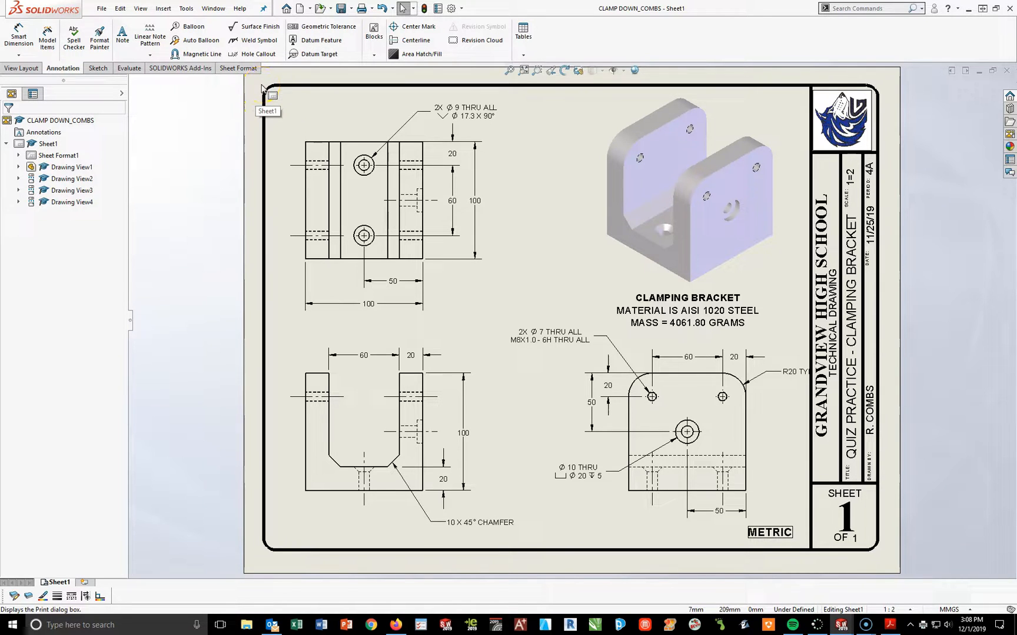
click(267, 89)
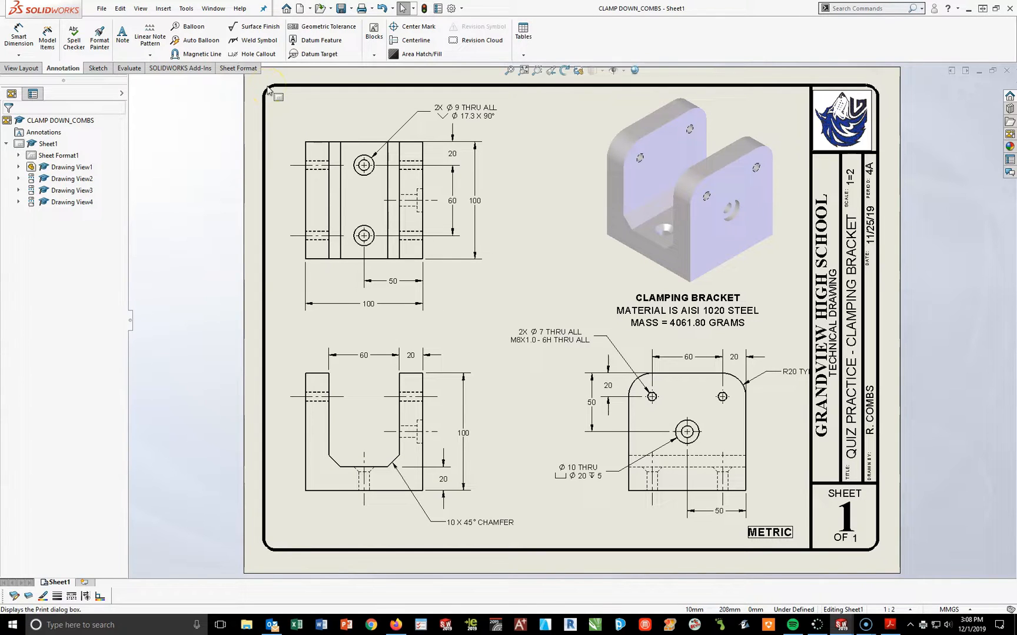